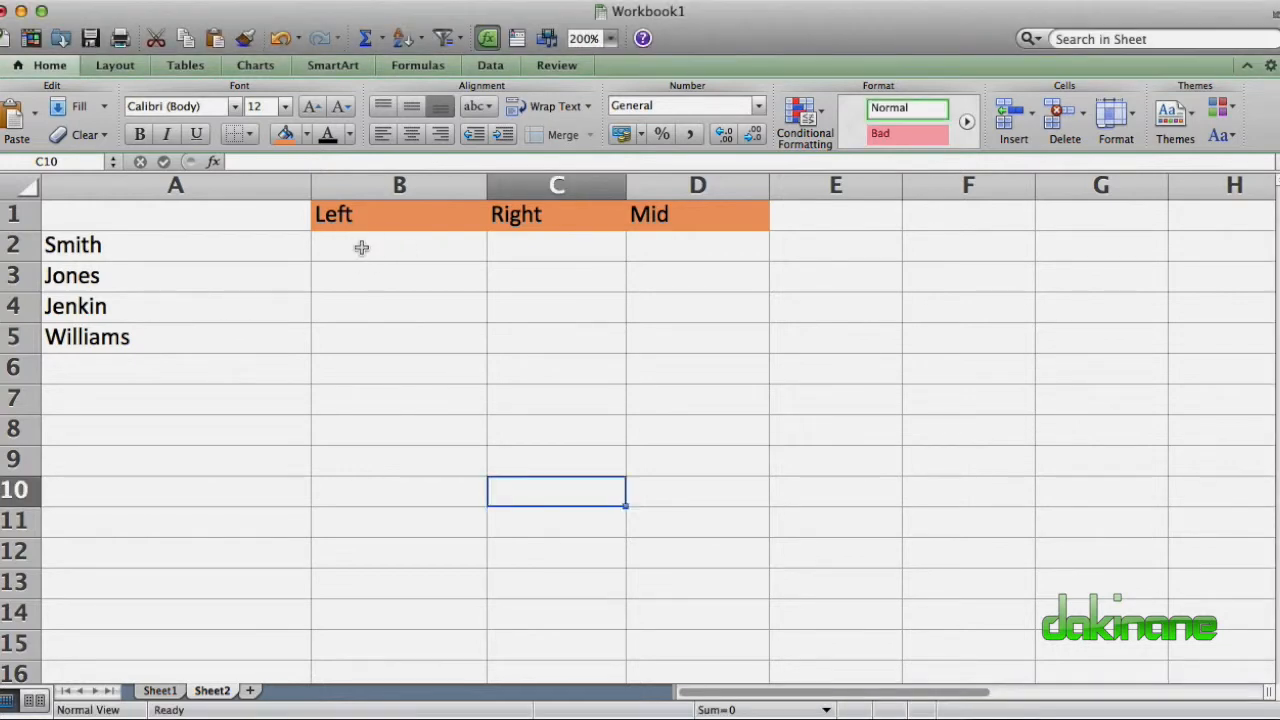
# Enter the formula =LEFT(A2,1) in cell B2 to extract the first character of the name in A2.
pyautogui.click(330, 247)
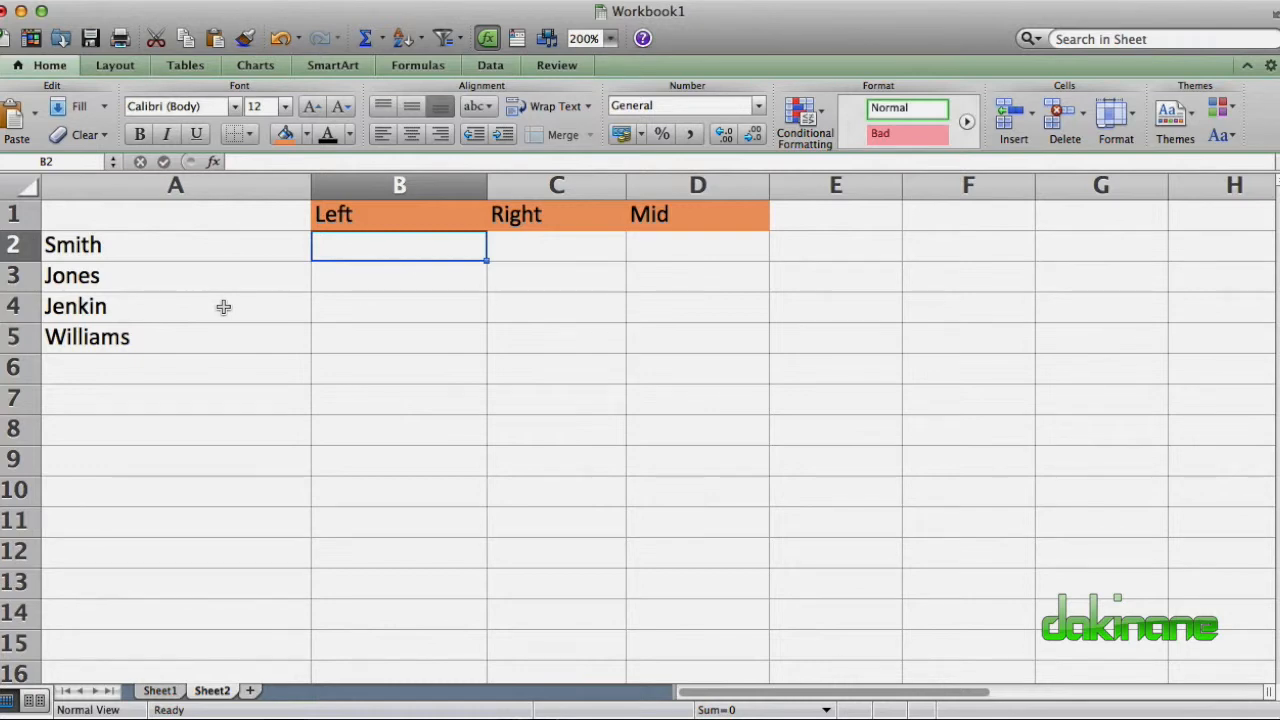
pyautogui.write('=')
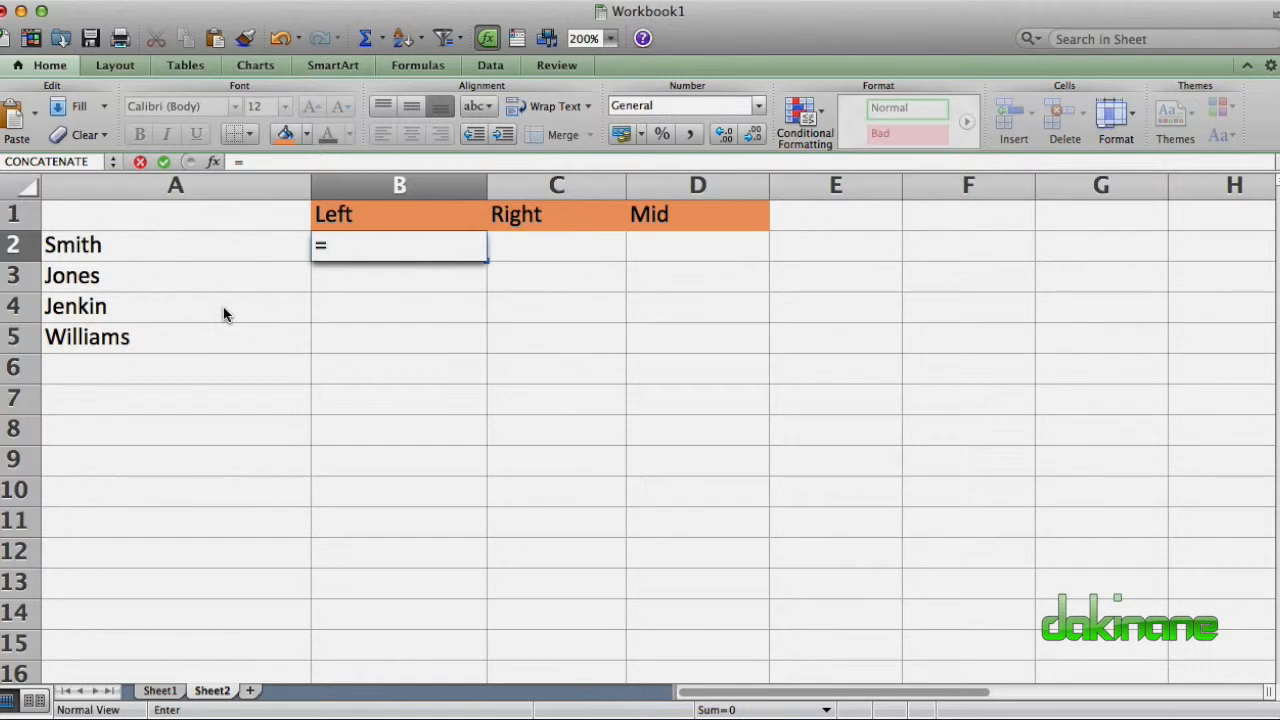
pyautogui.write('le')
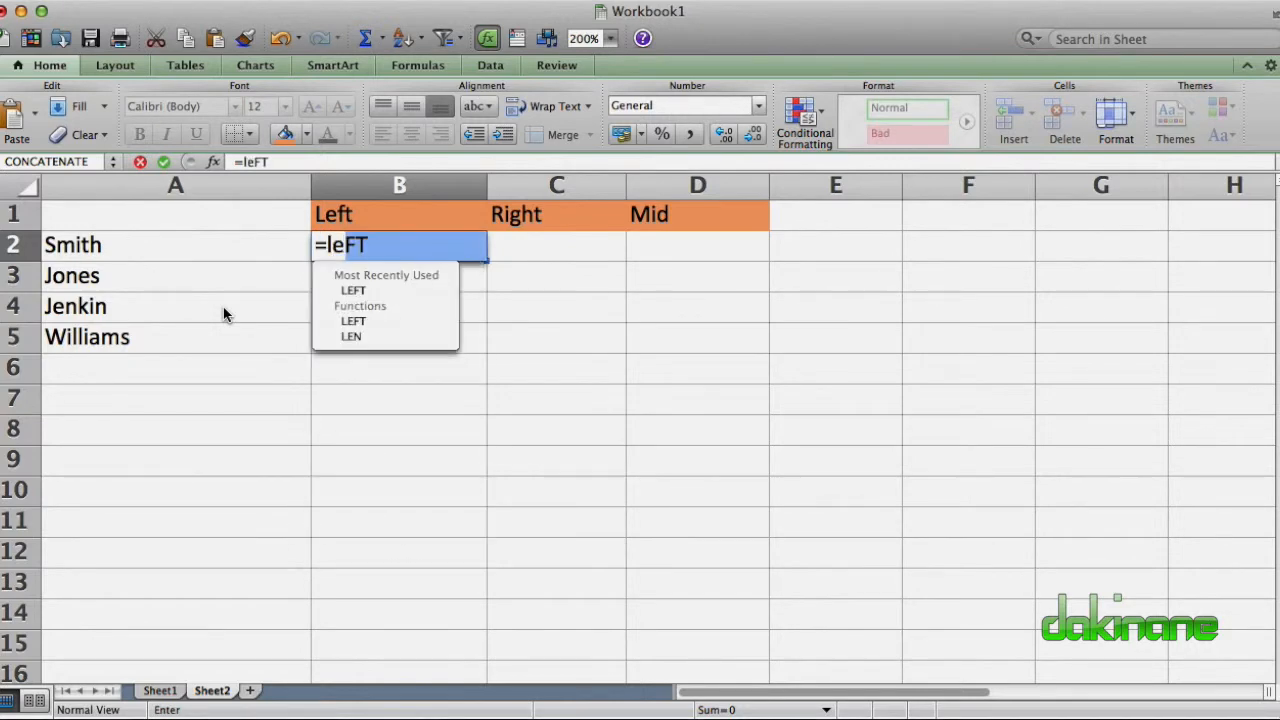
pyautogui.write('ft(')
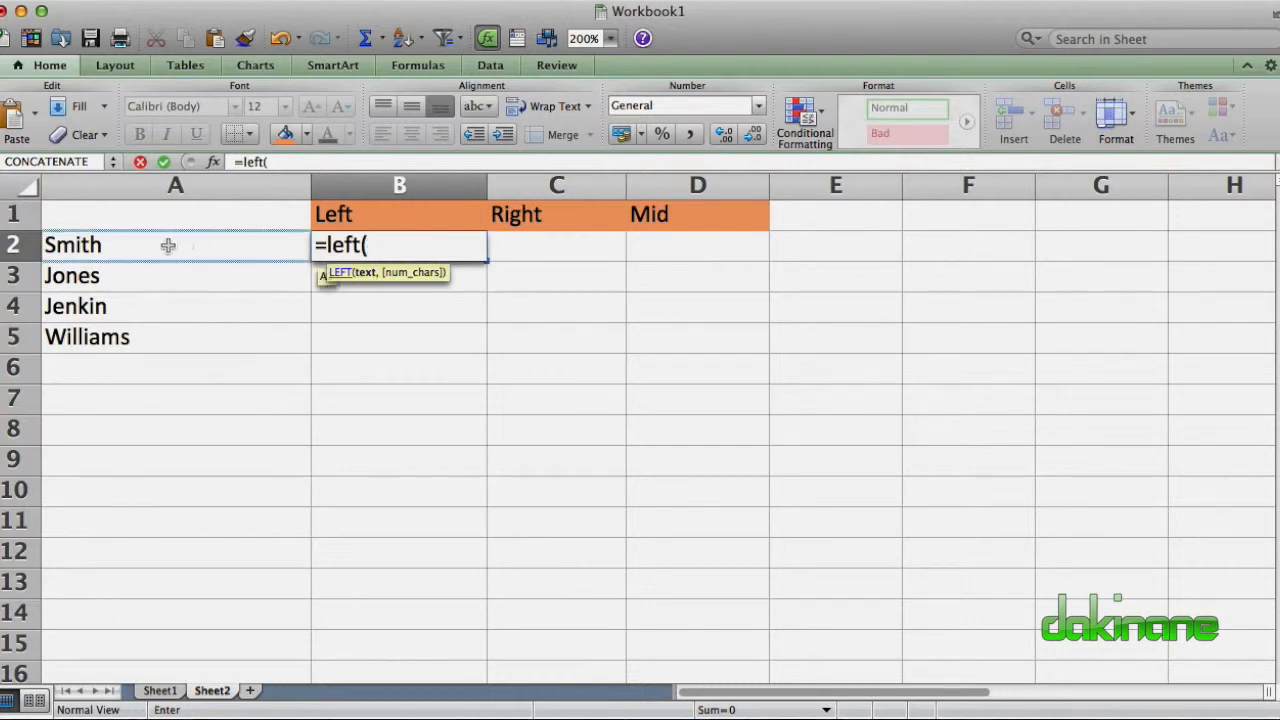
pyautogui.click(129, 246)
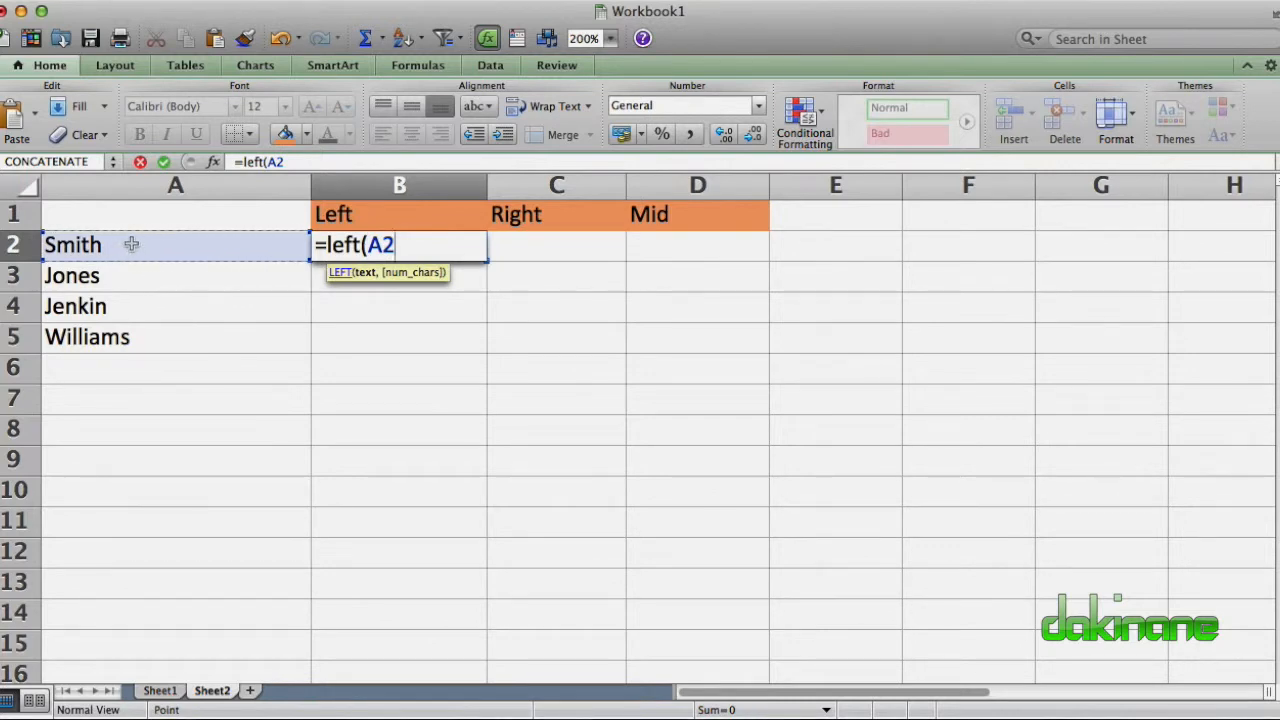
pyautogui.write(',')
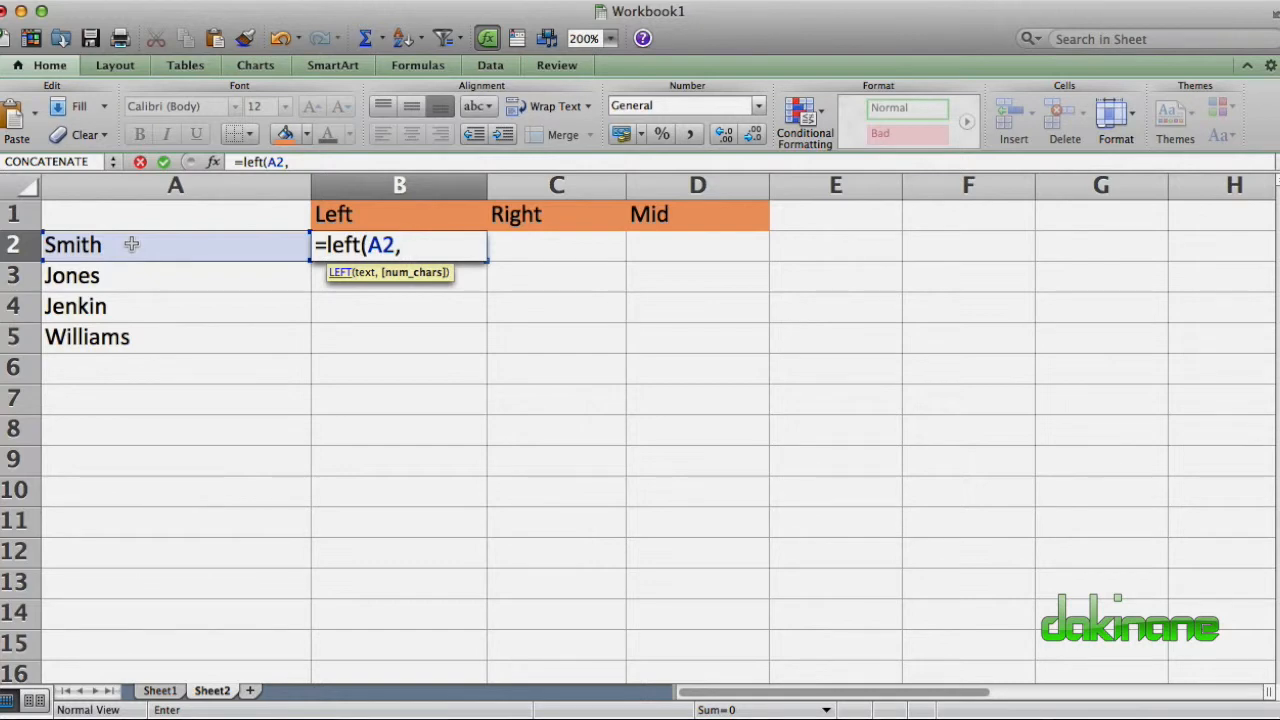
pyautogui.write('1)')
pyautogui.press('Return')
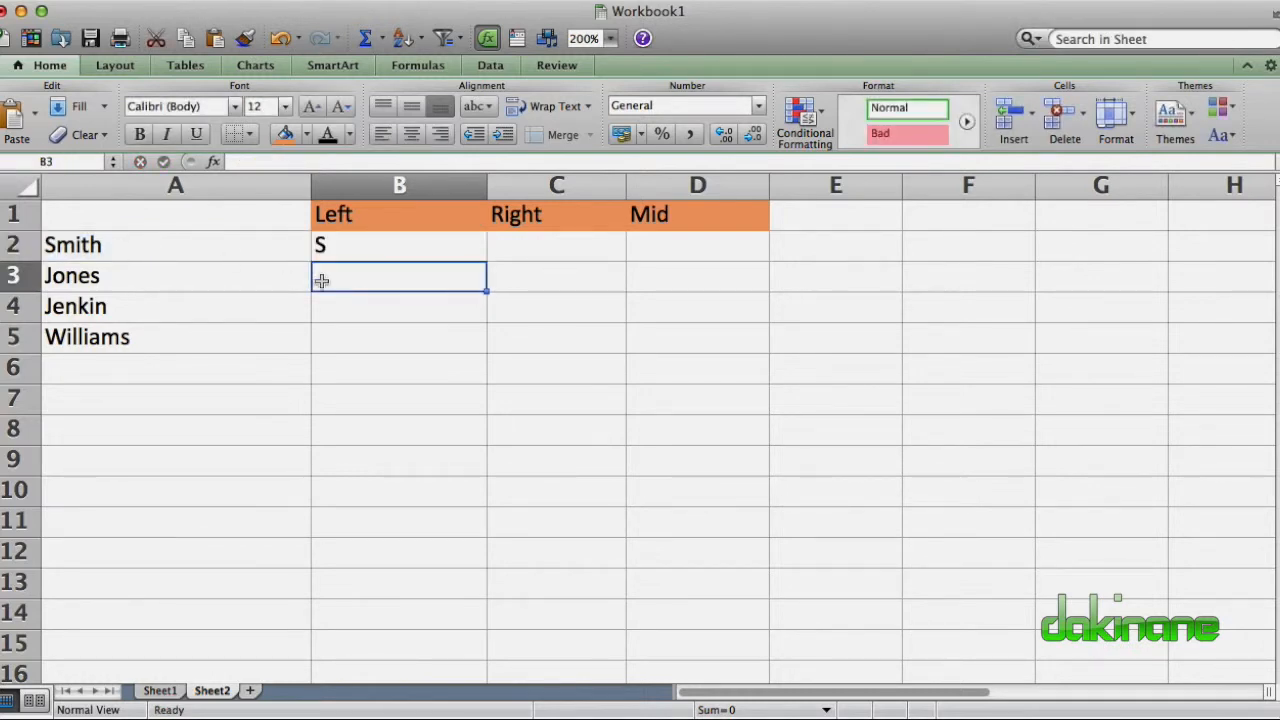
# Fill the LEFT formula from B2 down to B5.
pyautogui.click(389, 245)
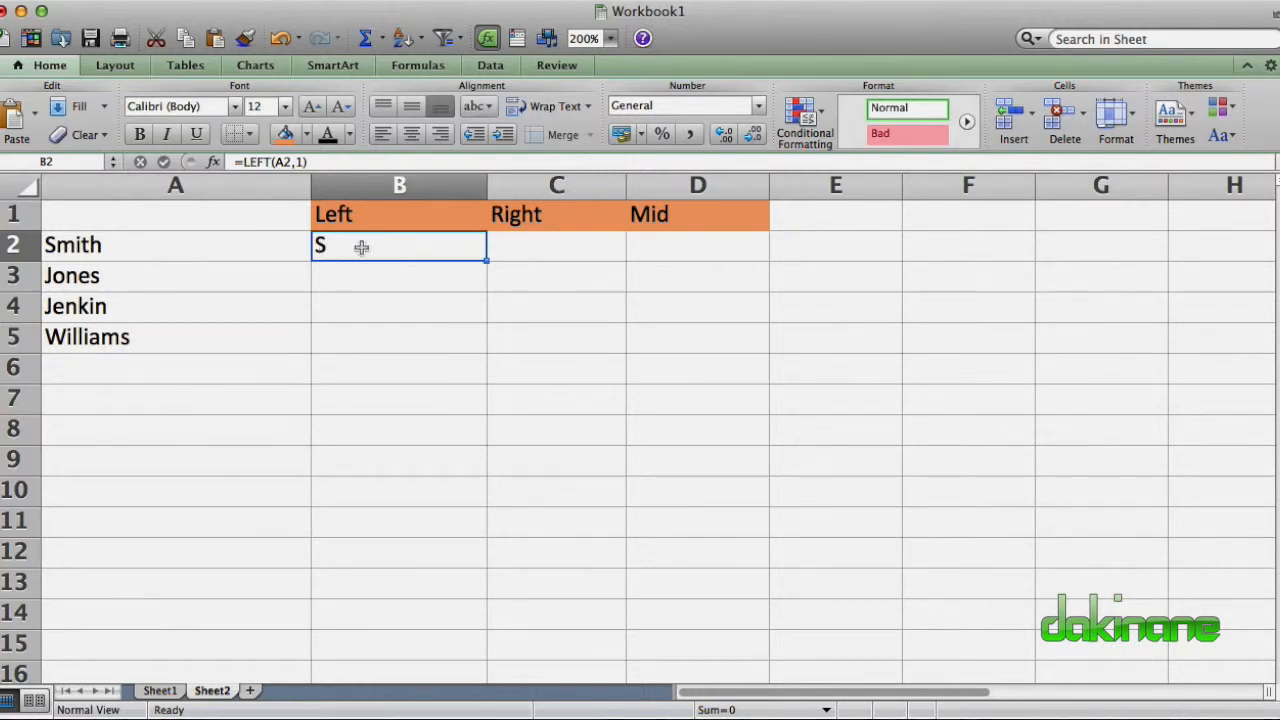
pyautogui.click(530, 276)
pyautogui.click(650, 306)
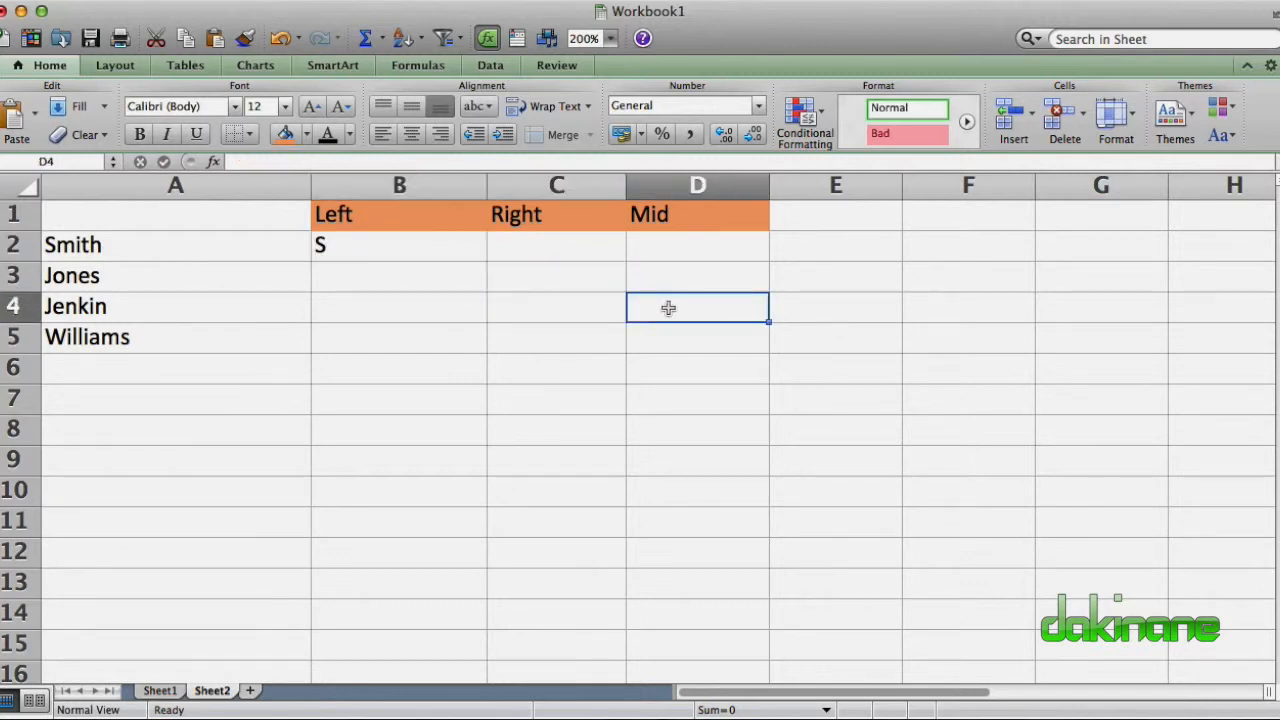
pyautogui.click(543, 280)
pyautogui.click(434, 254)
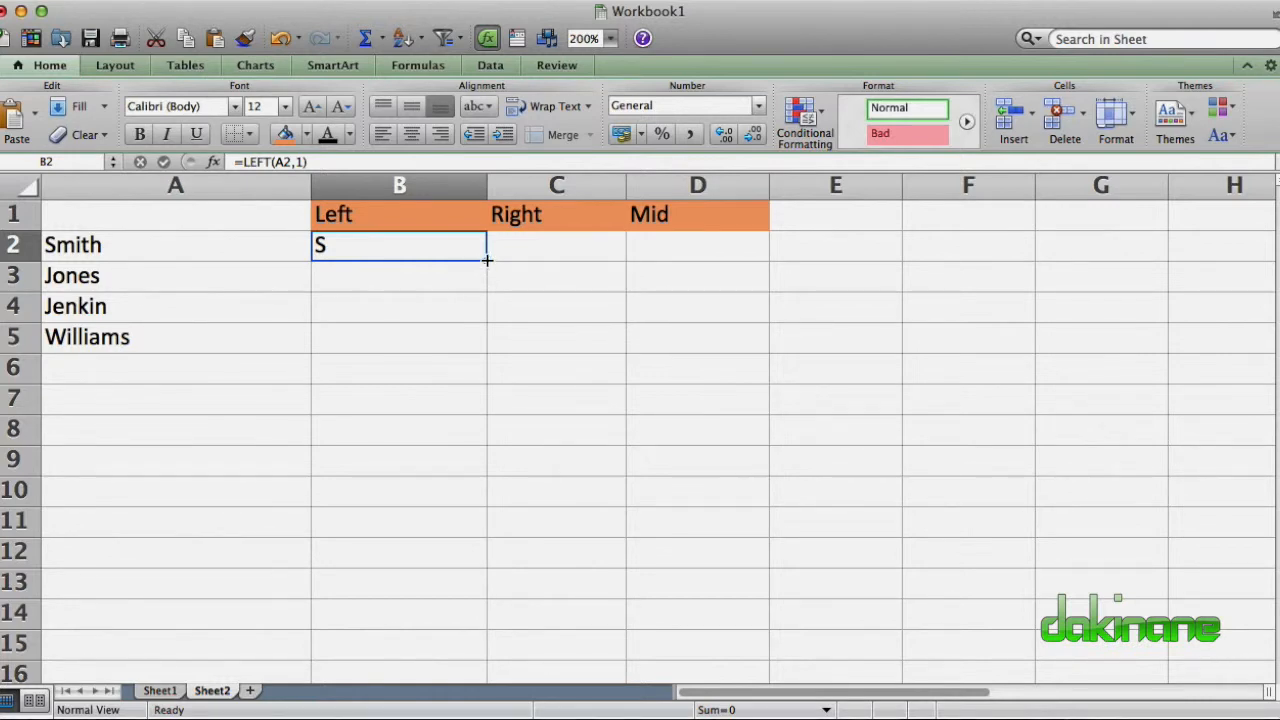
pyautogui.moveTo(487, 260); pyautogui.dragTo(485, 342)
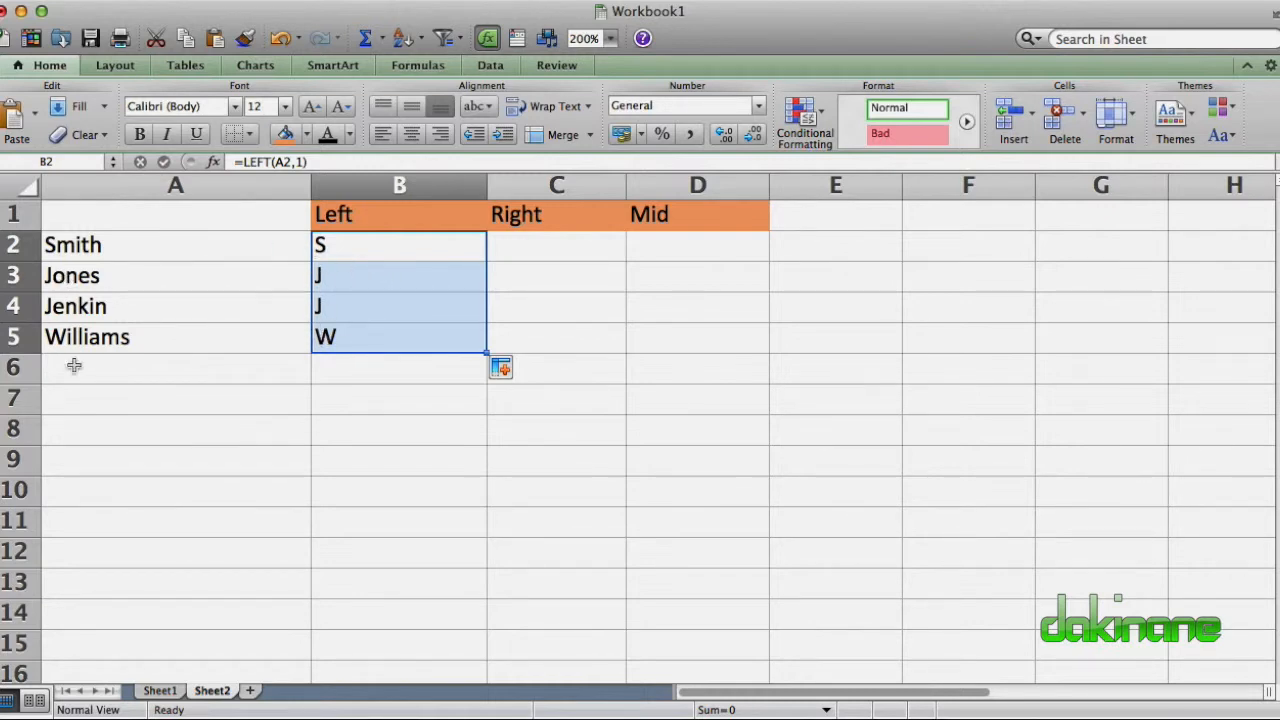
# Change the LEFT formula in B3 to extract 2 characters.
pyautogui.click(334, 281)
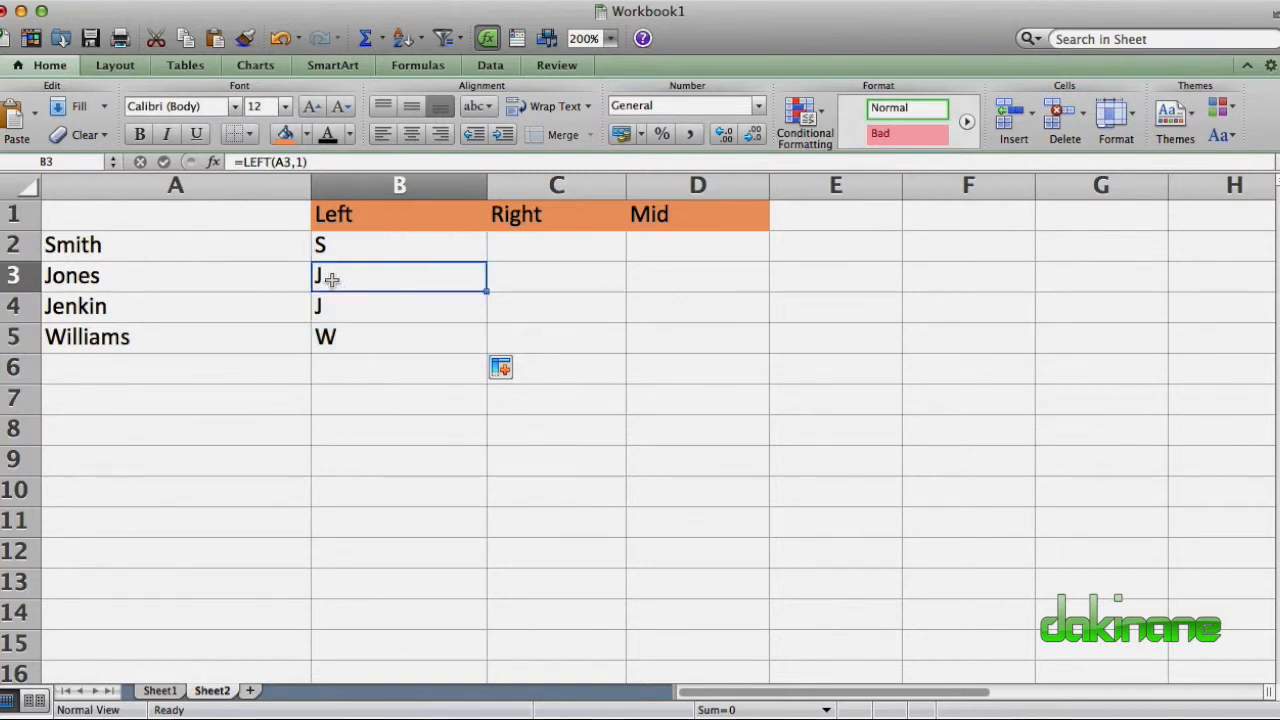
pyautogui.click(284, 163)
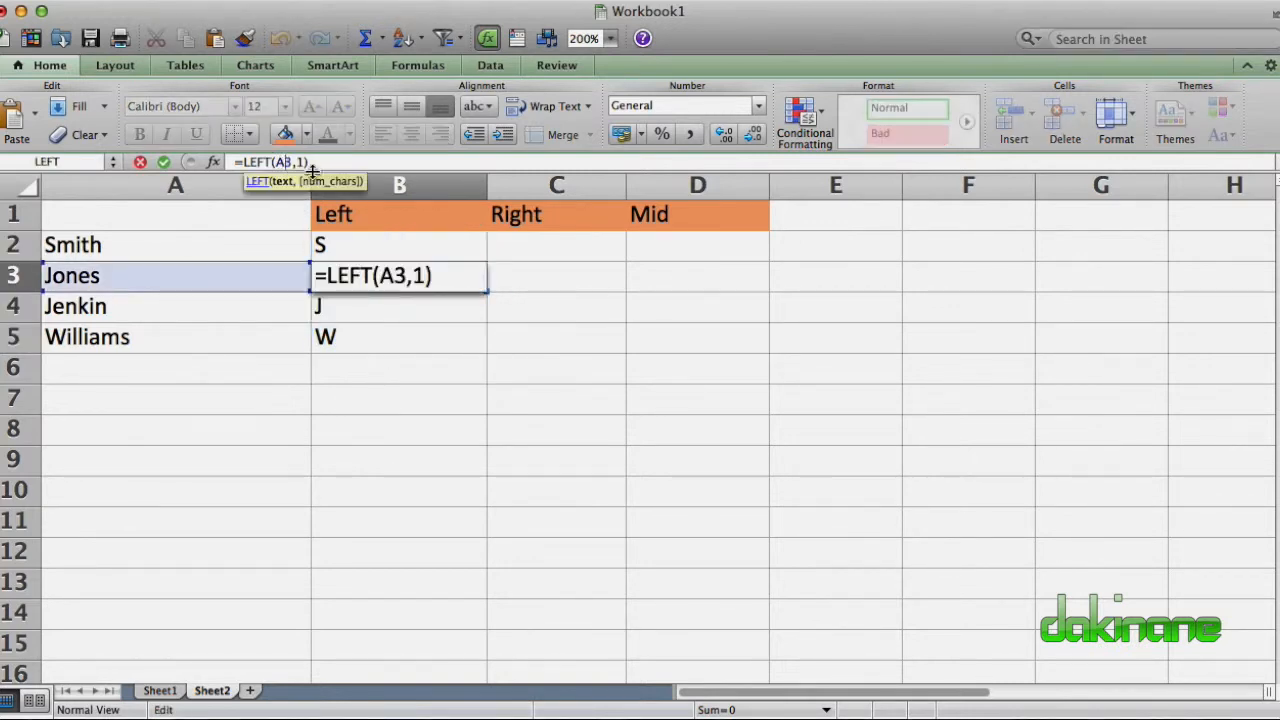
pyautogui.click(425, 278)
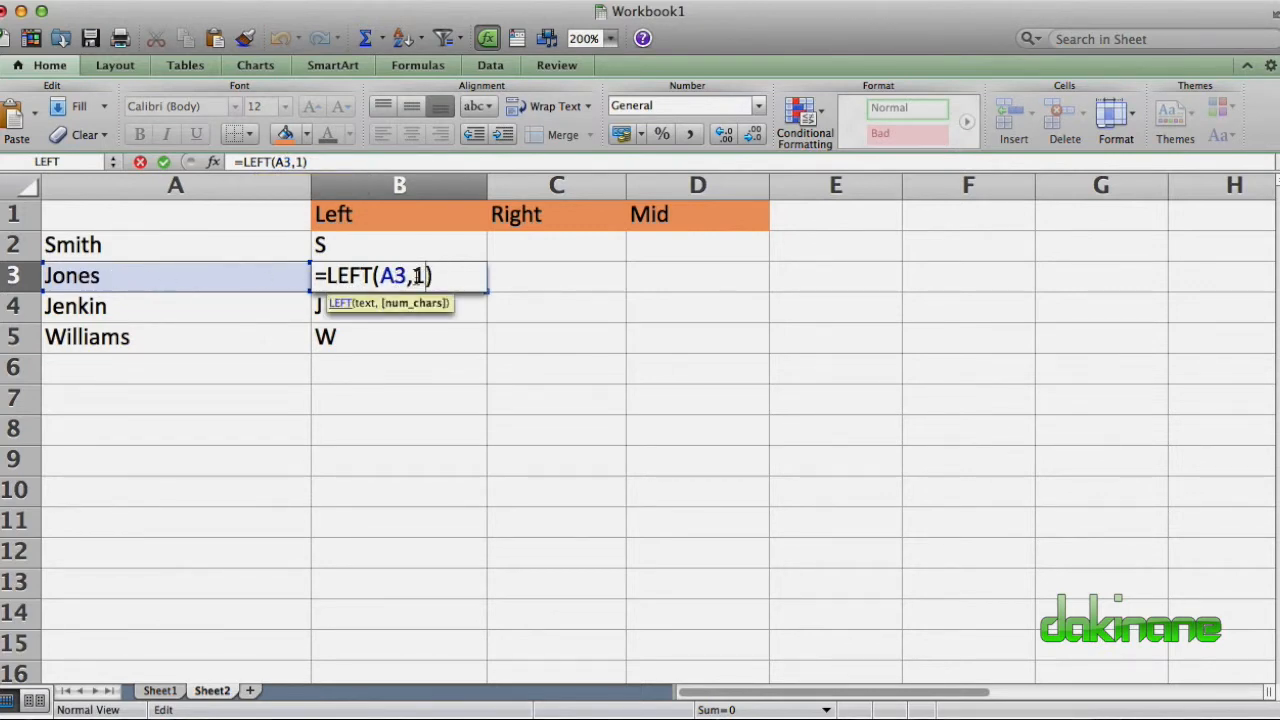
pyautogui.press('BackSpace')
pyautogui.write('2')
pyautogui.press('Return')
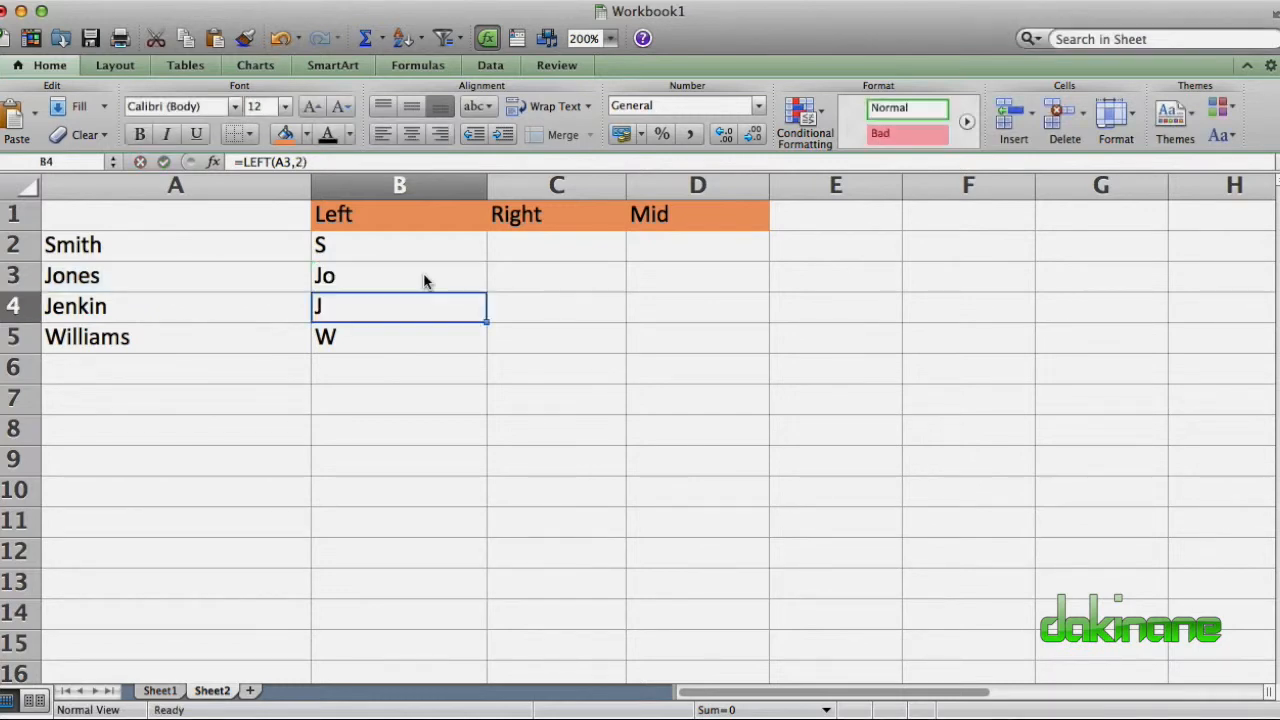
# Change the LEFT formula in B4 to extract 3 characters.
pyautogui.click(301, 162)
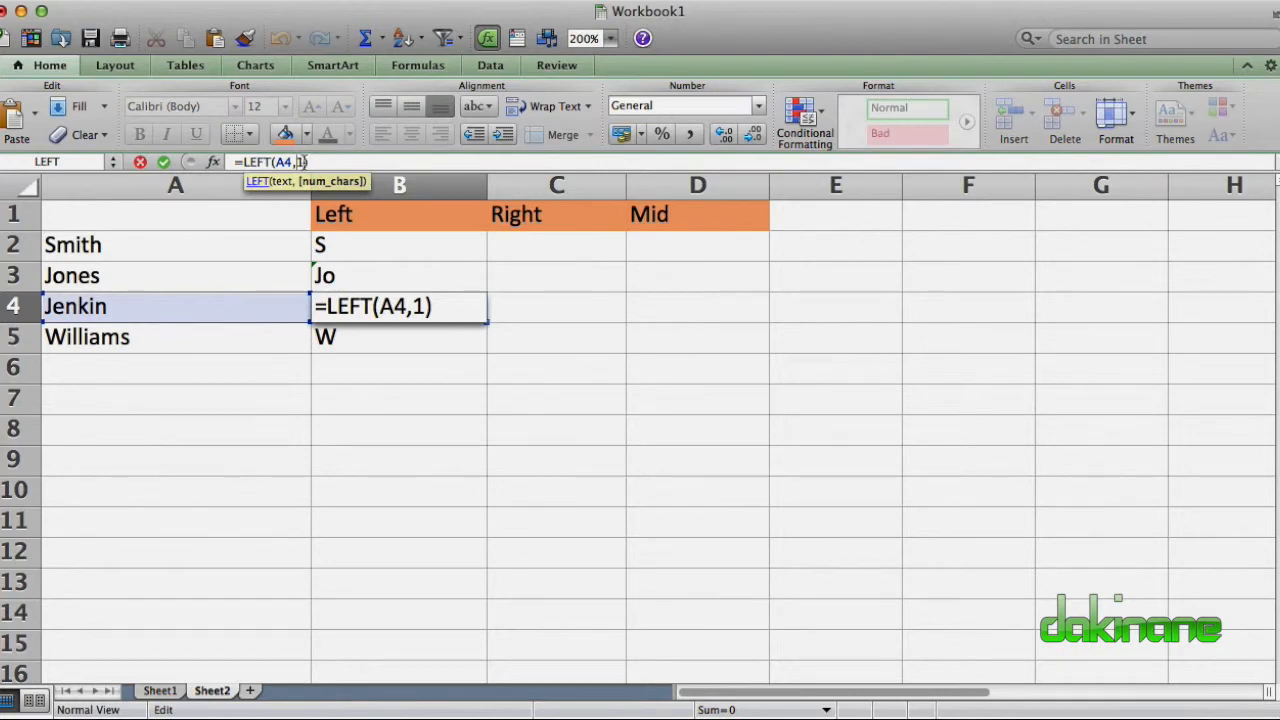
pyautogui.press('BackSpace')
pyautogui.write('3')
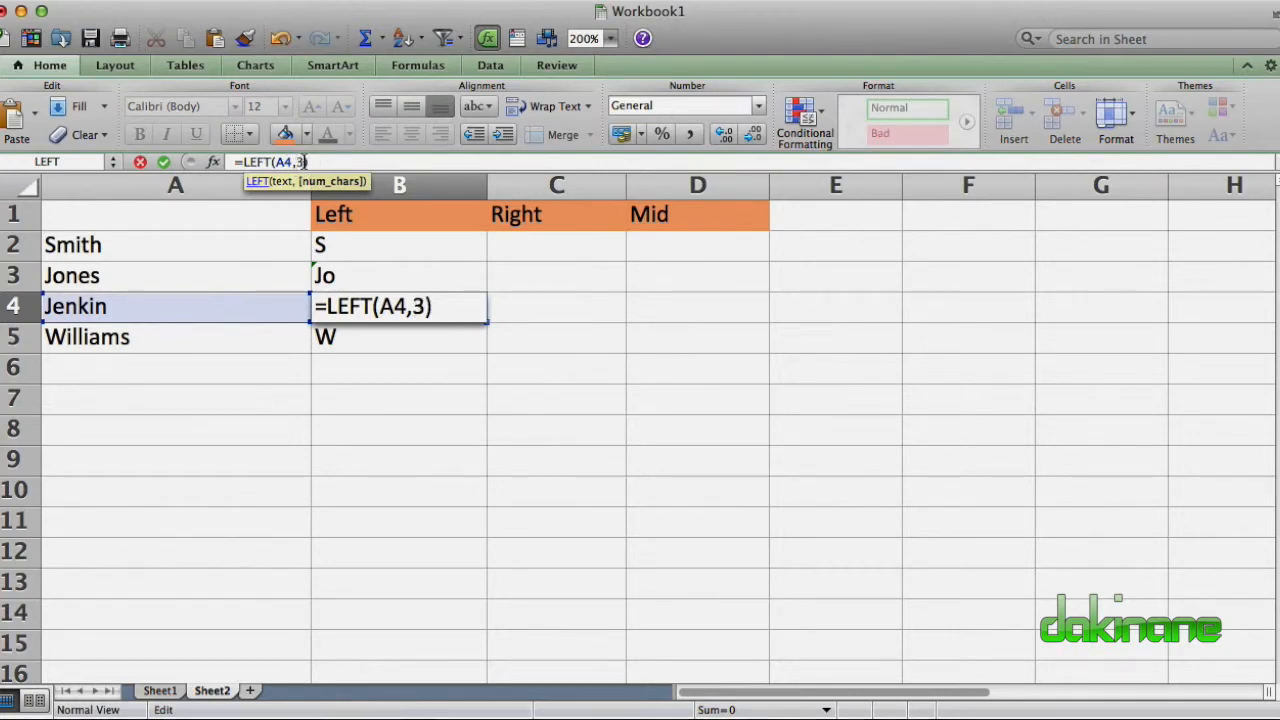
pyautogui.press('Return')
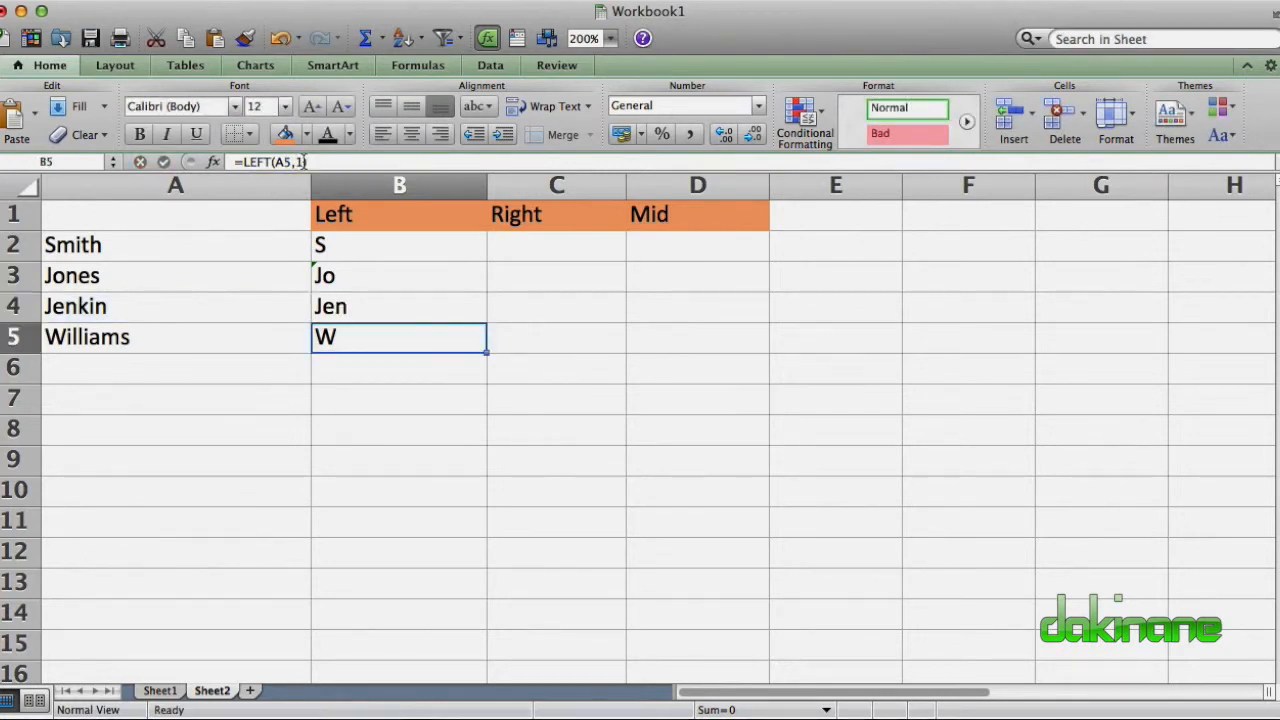
# Change the LEFT formula in B5 to extract 4 characters.
pyautogui.click(303, 162)
pyautogui.press('BackSpace')
pyautogui.write('4')
pyautogui.press('Return')
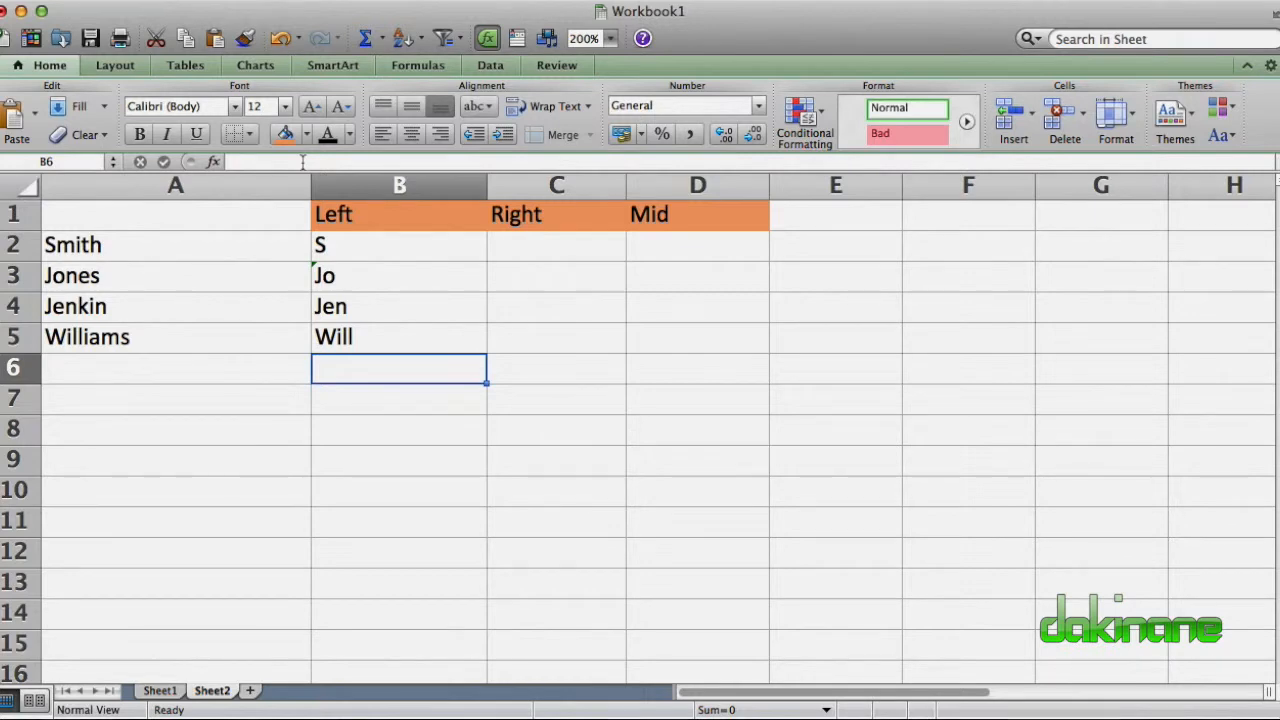
# Enter the formula =RIGHT(A2,1) in cell C2 and fill it down to C5.
pyautogui.click(535, 250)
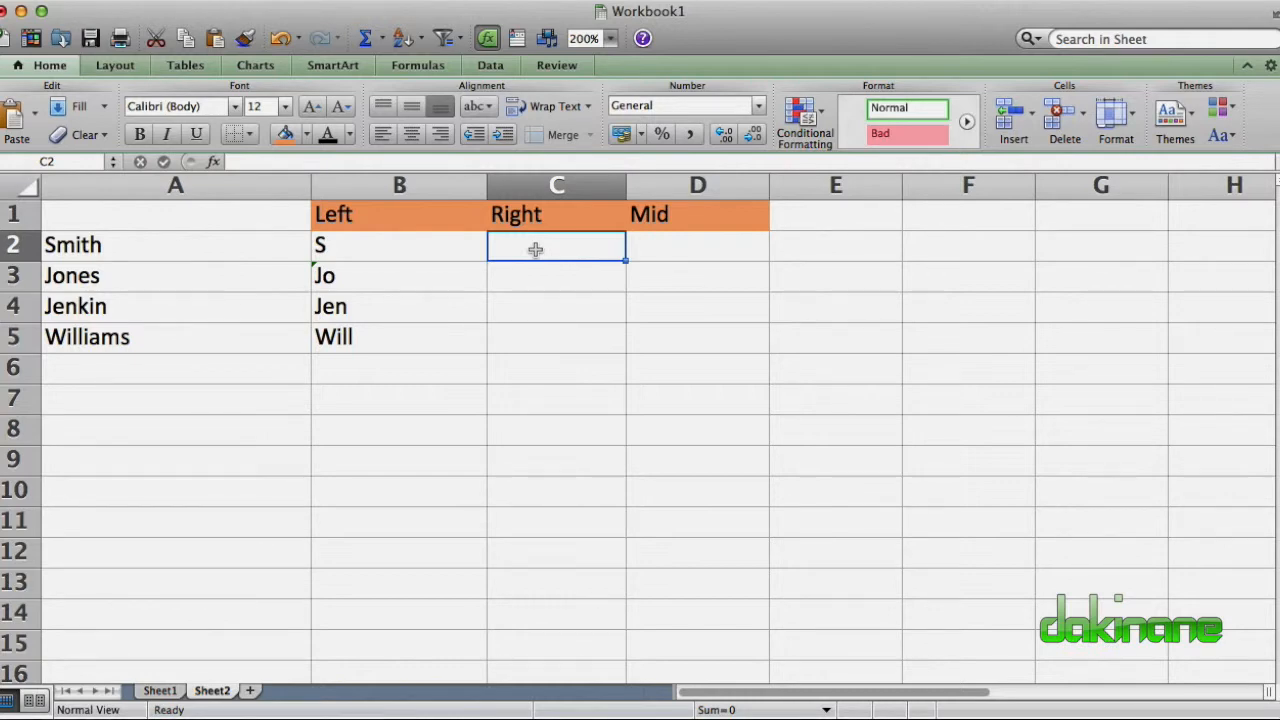
pyautogui.write('=')
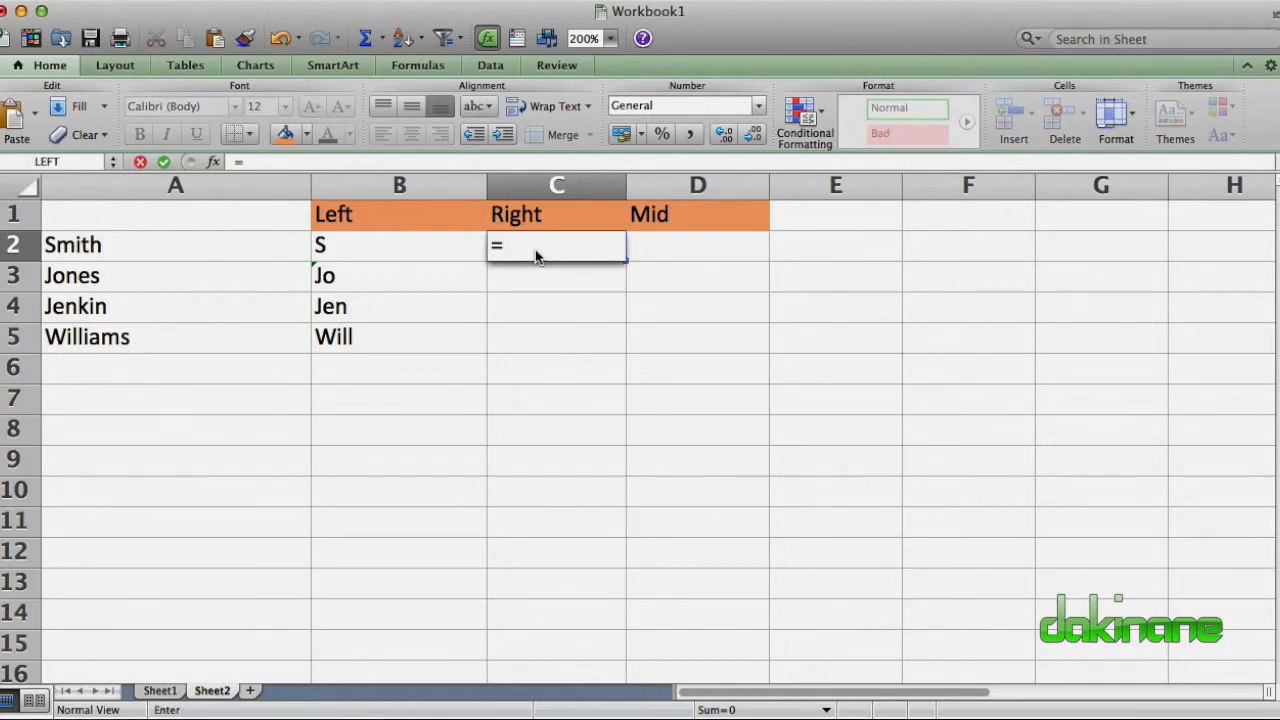
pyautogui.write('right(')
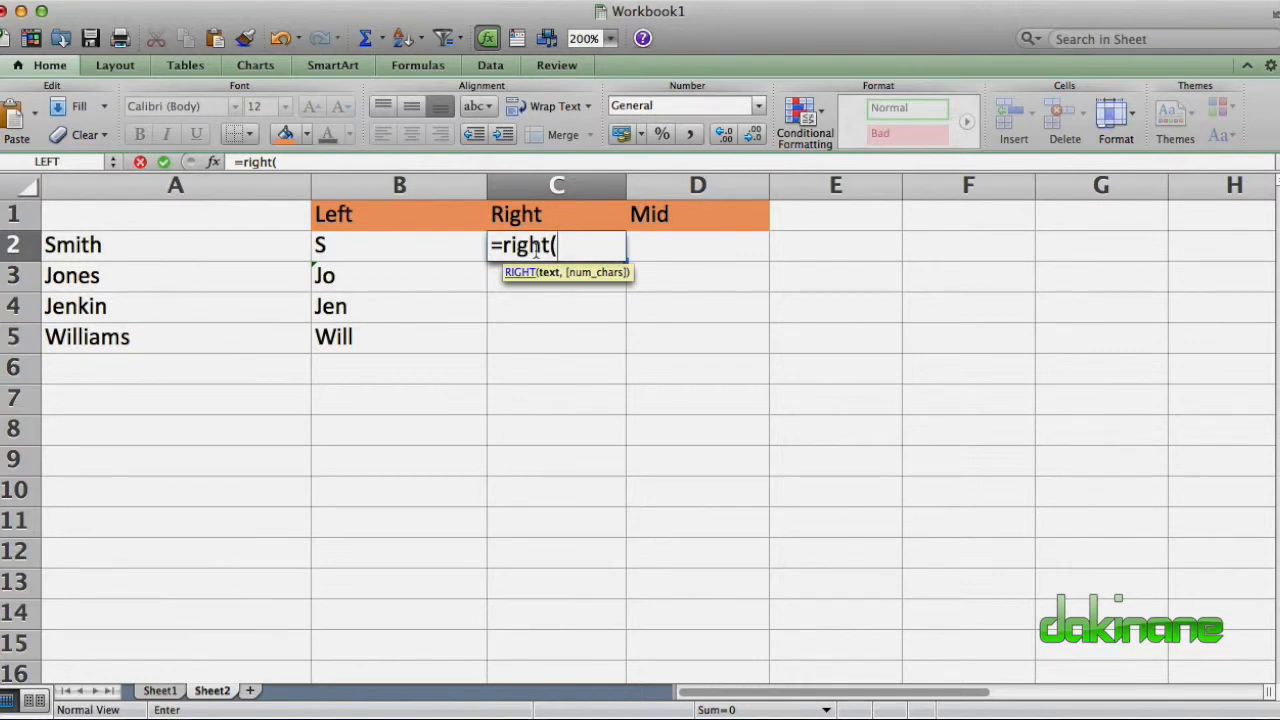
pyautogui.click(127, 250)
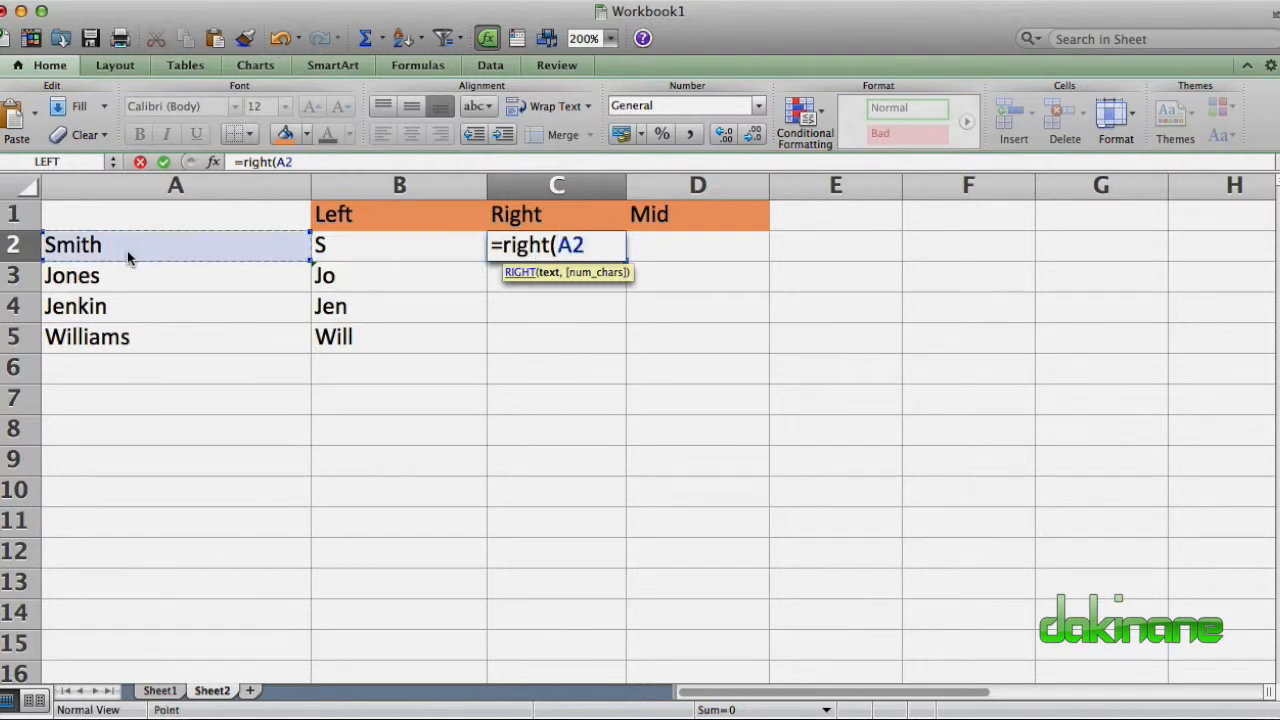
pyautogui.write(',1)')
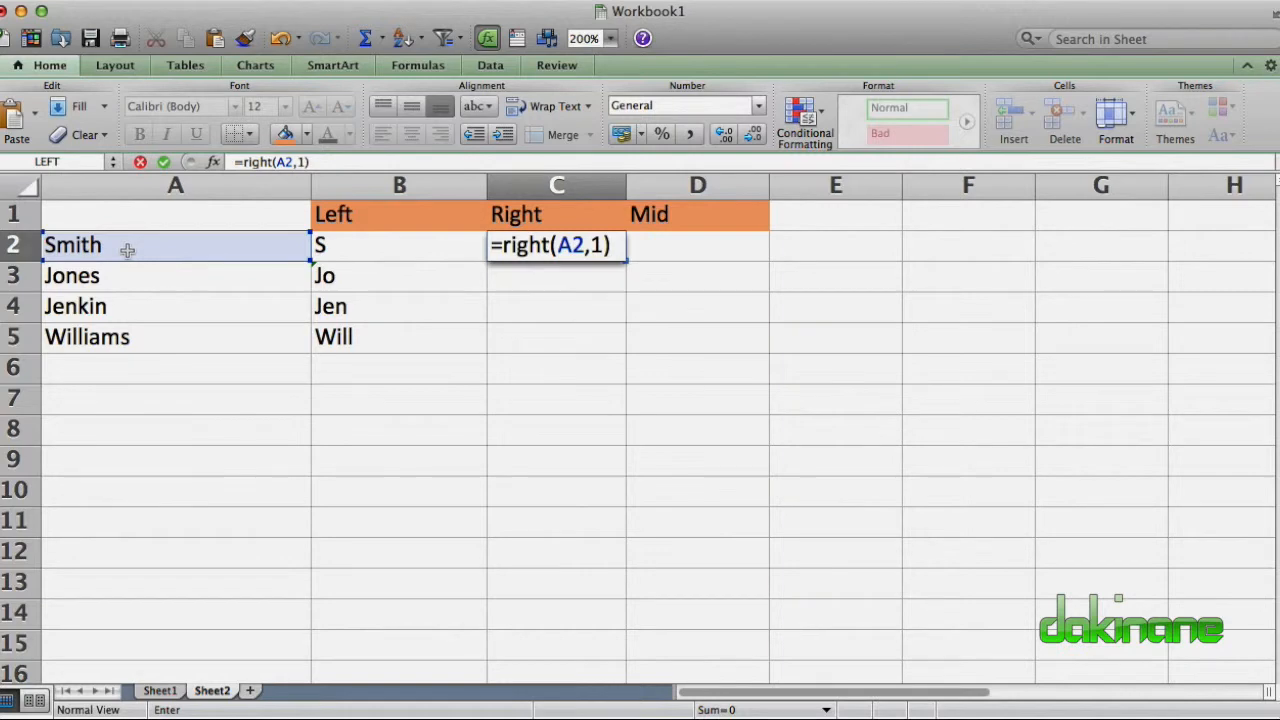
pyautogui.press('Return')
pyautogui.click(557, 246)
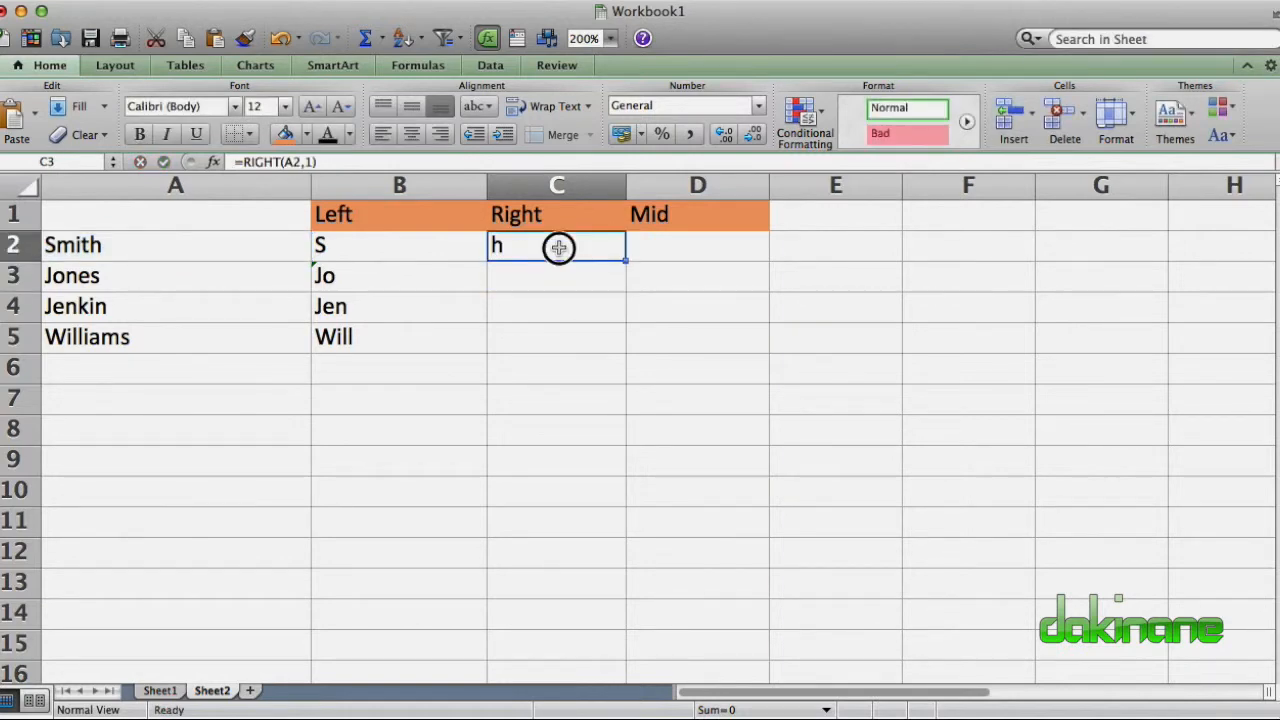
pyautogui.moveTo(624, 262); pyautogui.dragTo(612, 336)
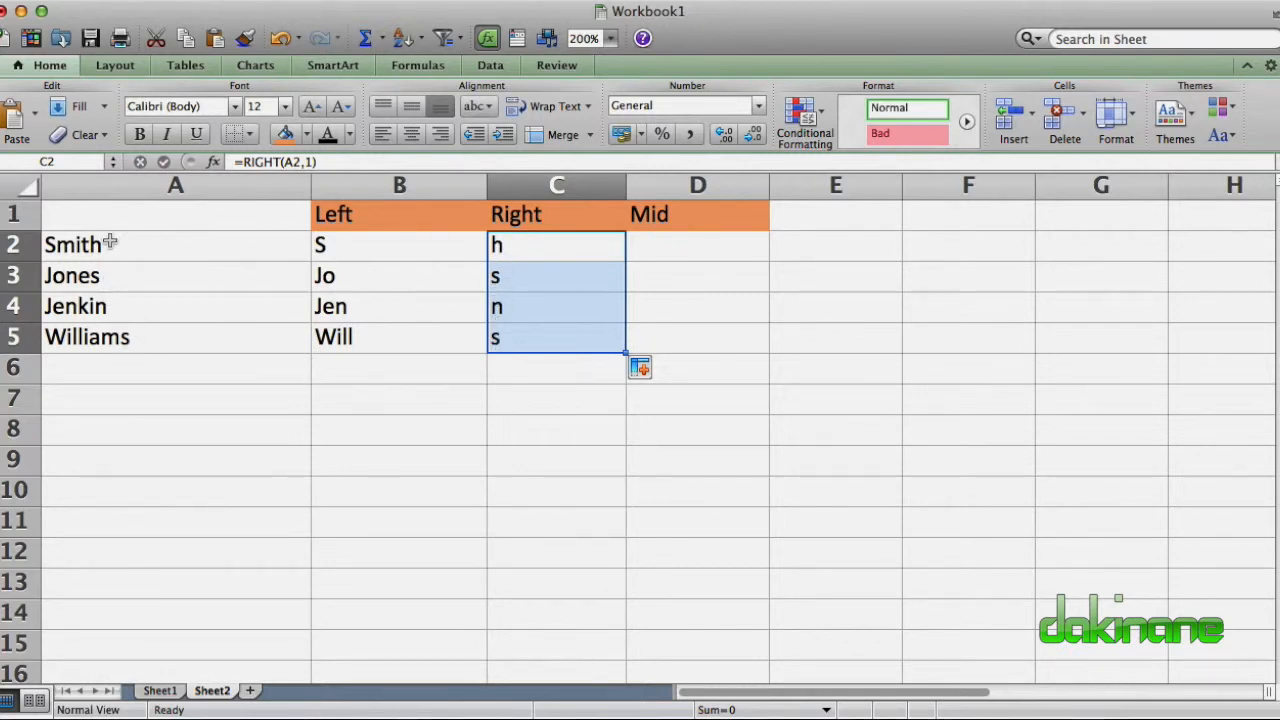
# Change the RIGHT formula in C3 to extract 2 characters.
pyautogui.click(530, 276)
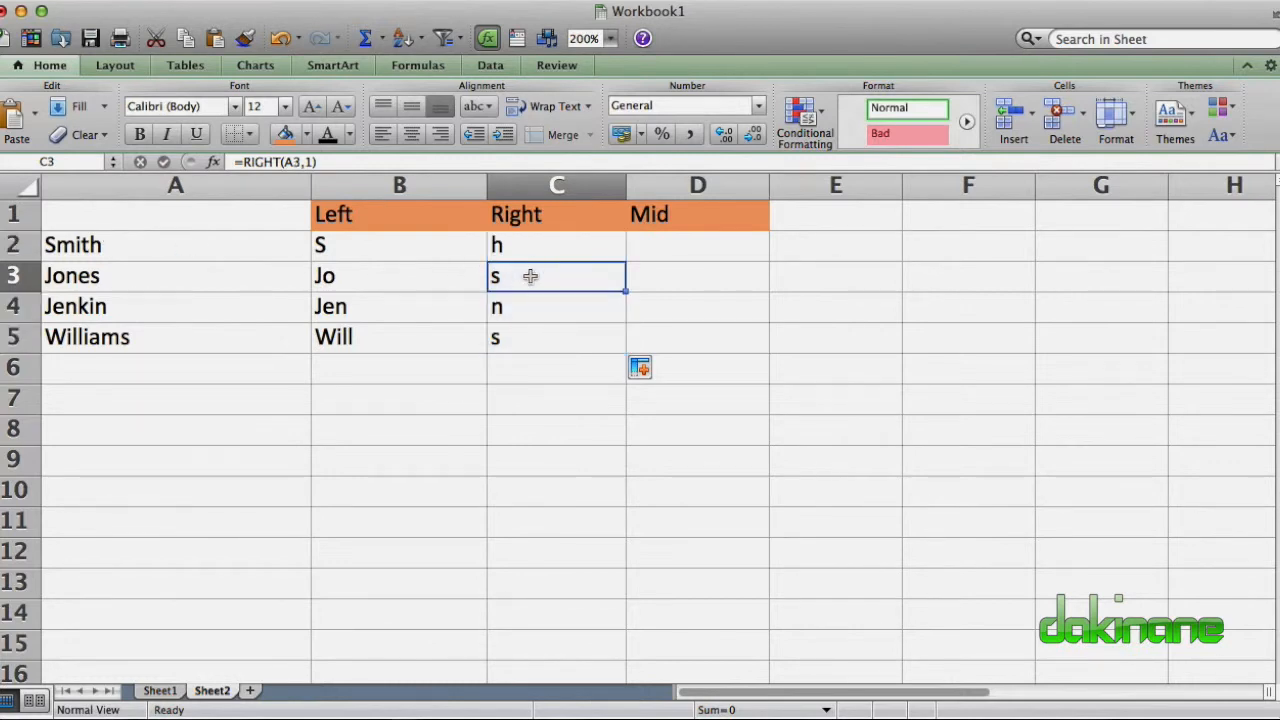
pyautogui.click(312, 163)
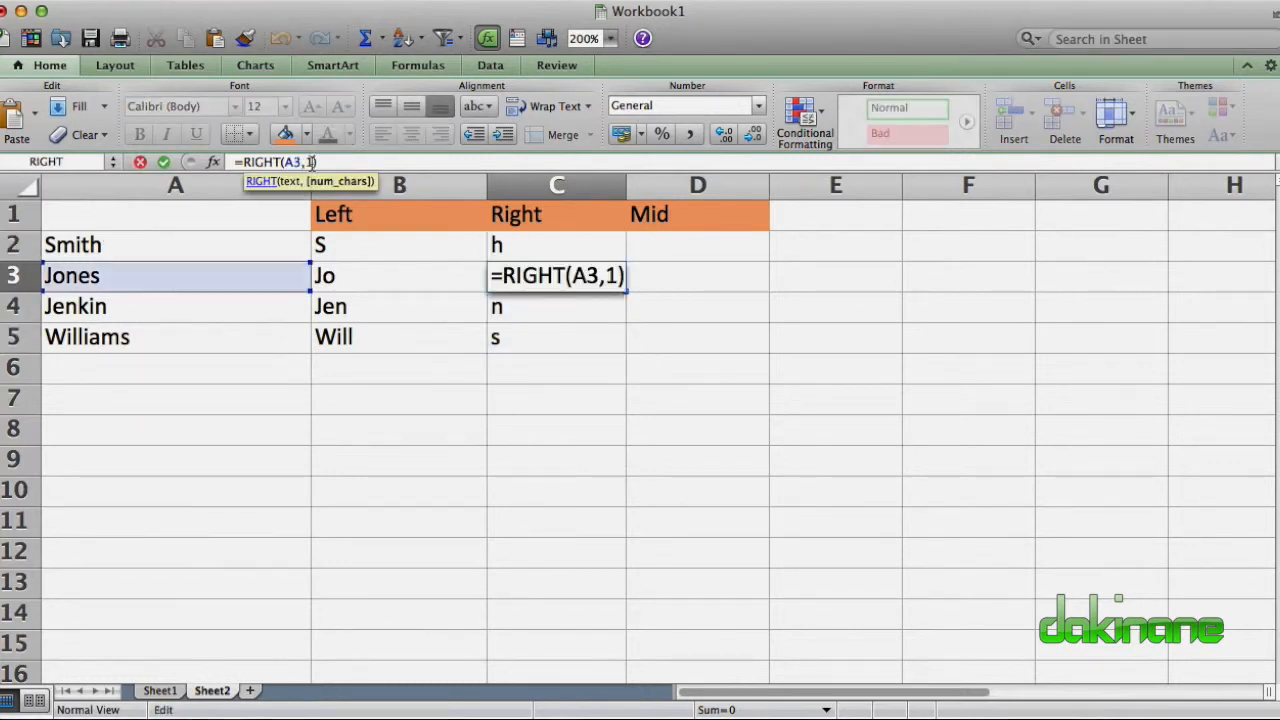
pyautogui.press('BackSpace')
pyautogui.write('2')
pyautogui.press('Return')
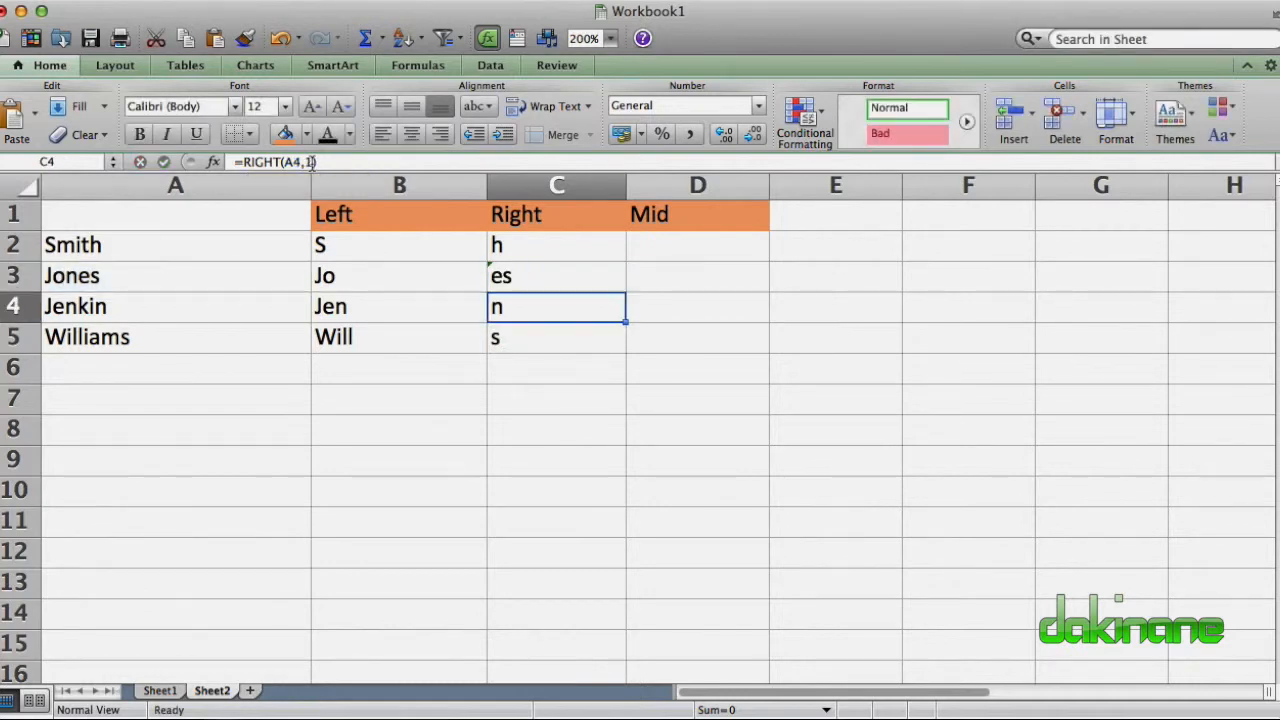
# Change the RIGHT formula in C4 to extract 3 characters.
pyautogui.click(311, 163)
pyautogui.press('BackSpace')
pyautogui.write('3')
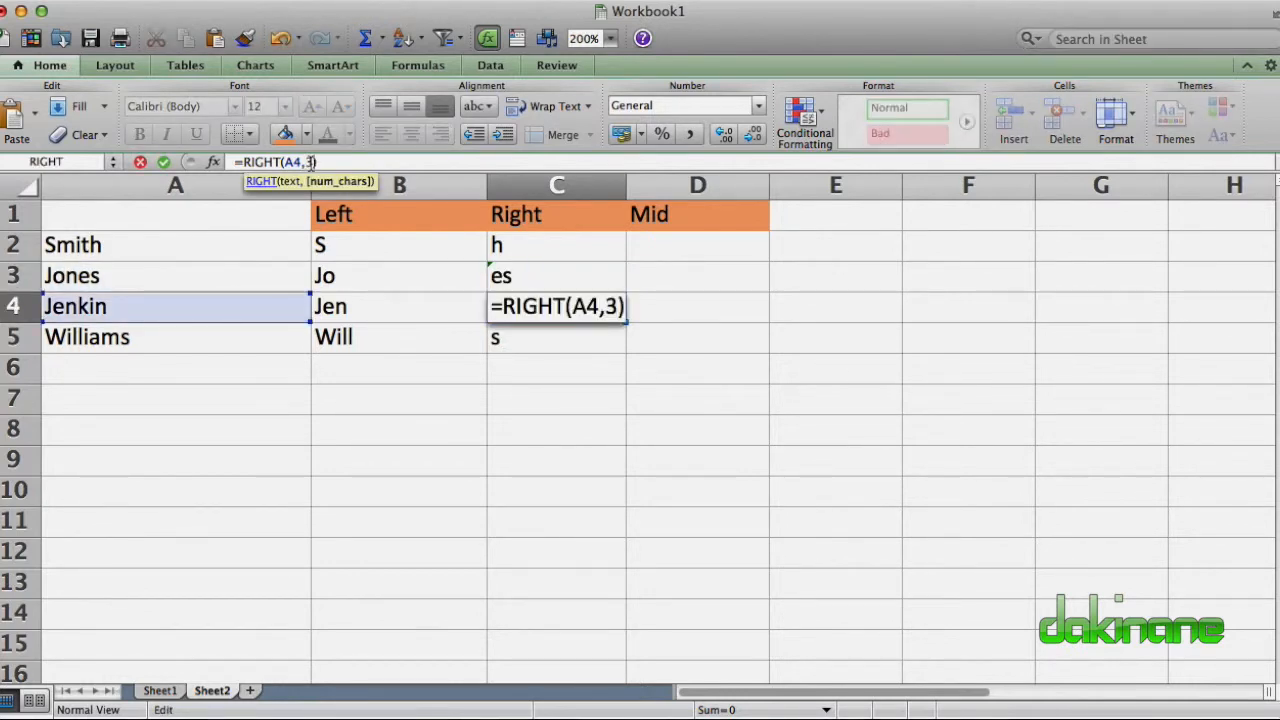
pyautogui.press('Return')
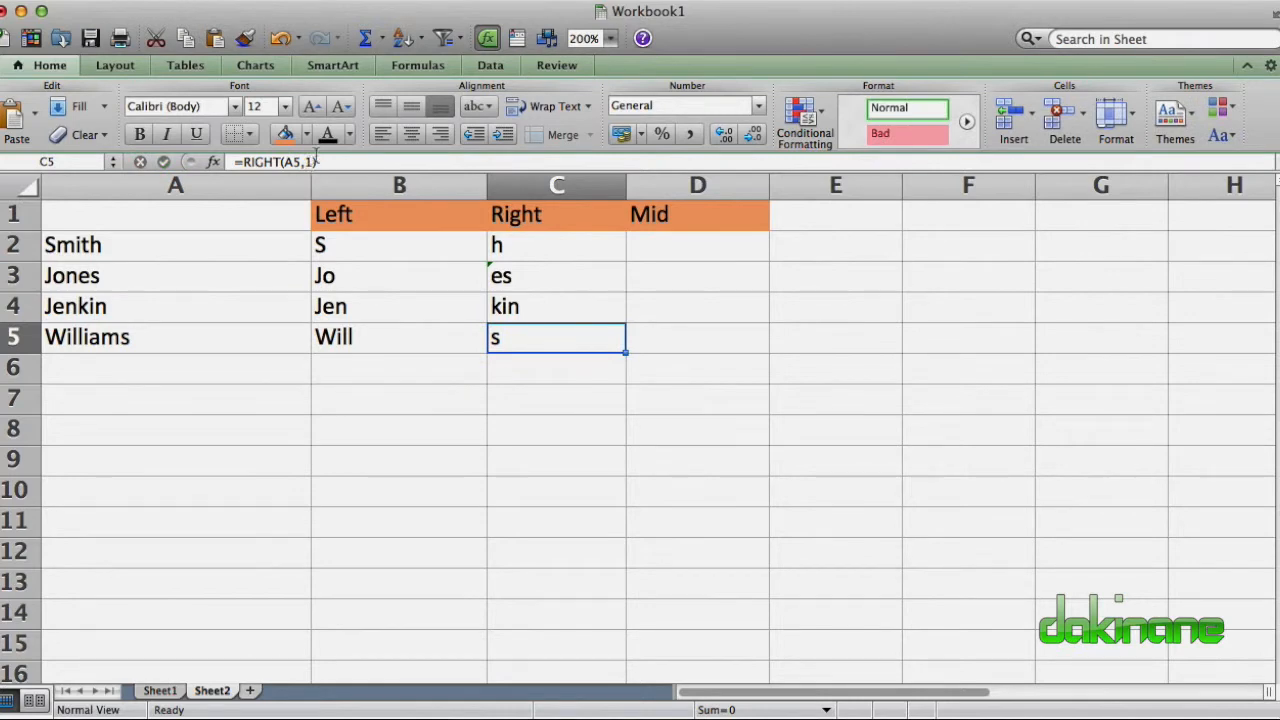
# Change the RIGHT formula in C5 to extract 4 characters.
pyautogui.click(310, 161)
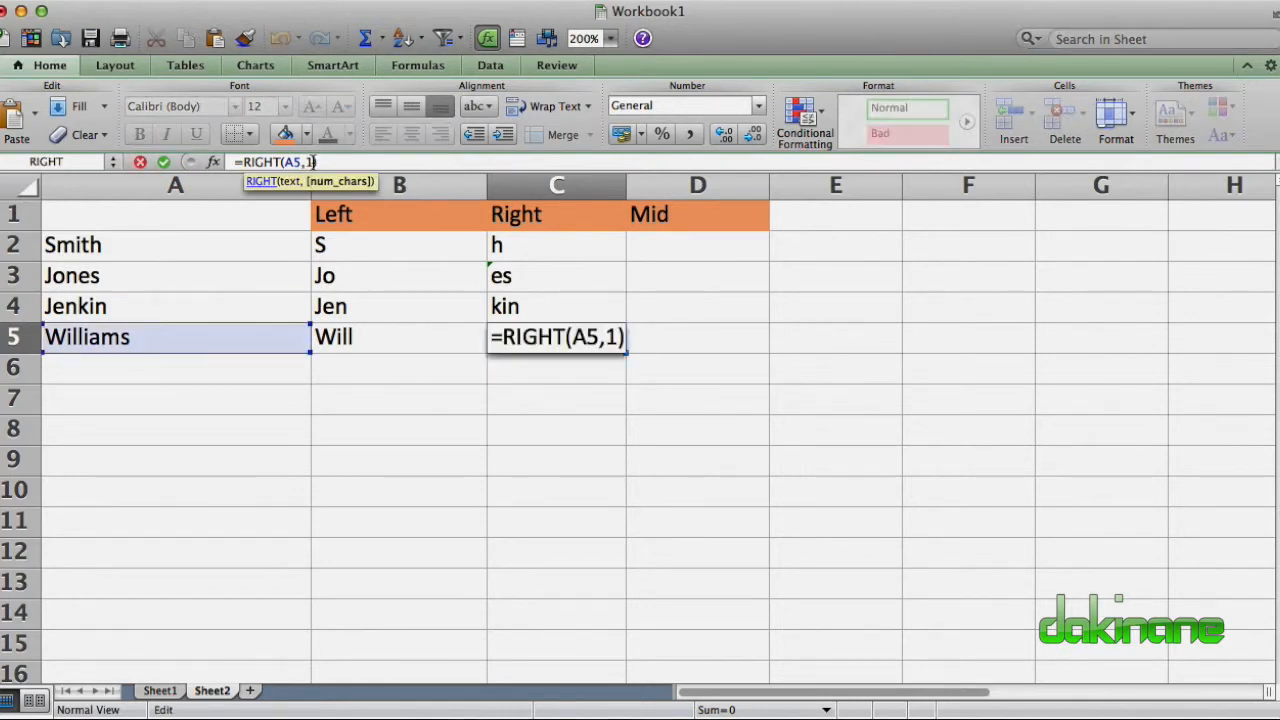
pyautogui.press('BackSpace')
pyautogui.write('4')
pyautogui.press('Return')
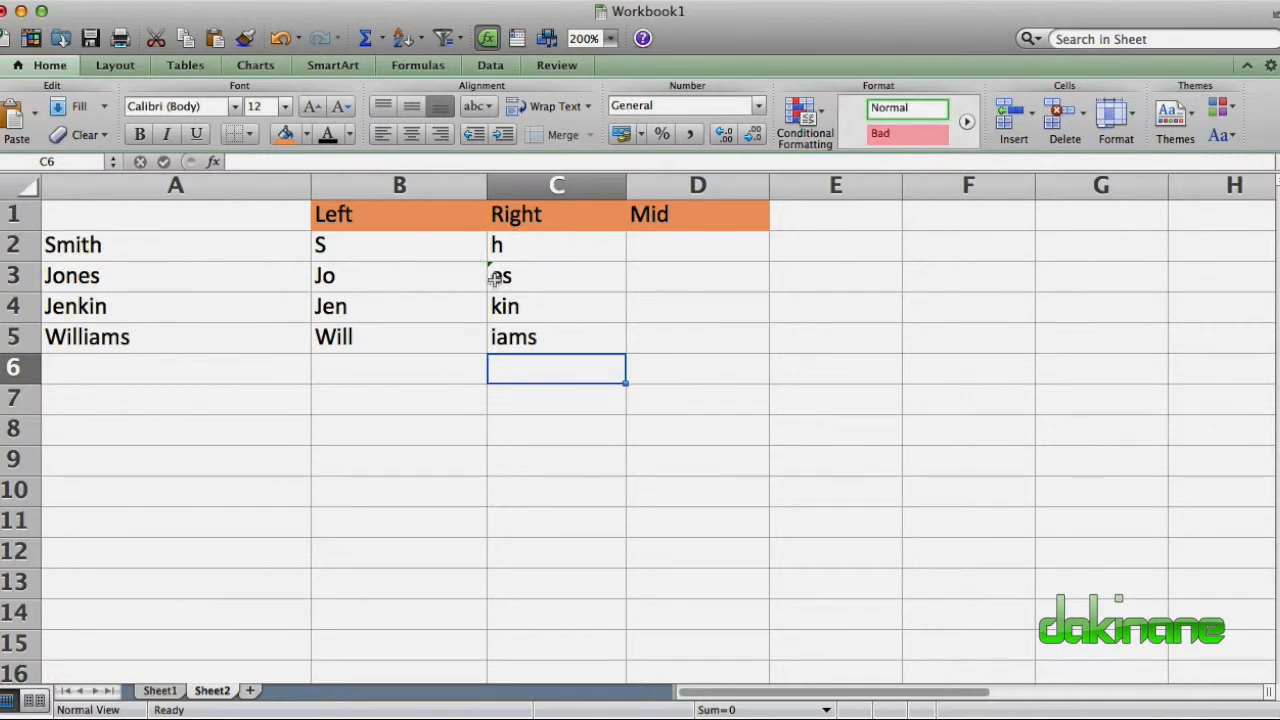
# Enter the formula =MID(A2,2,2) in cell D2 and fill it down to D5.
pyautogui.click(710, 251)
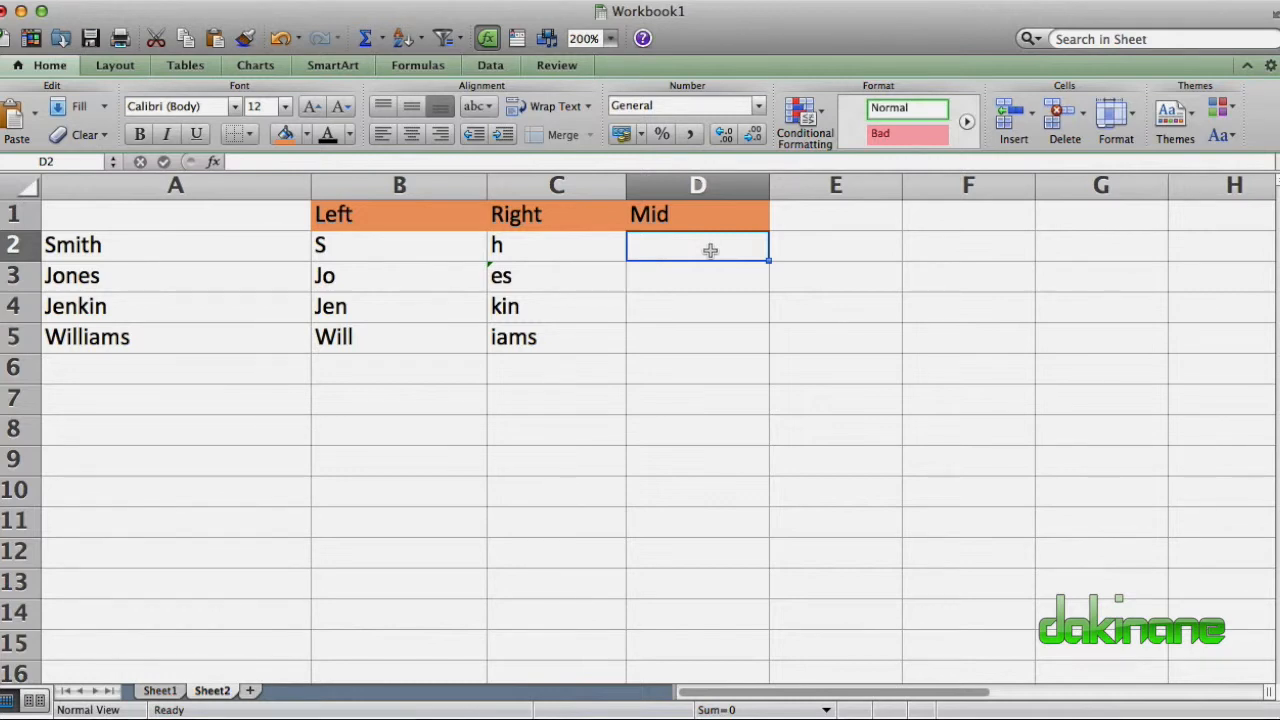
pyautogui.write('=mid(')
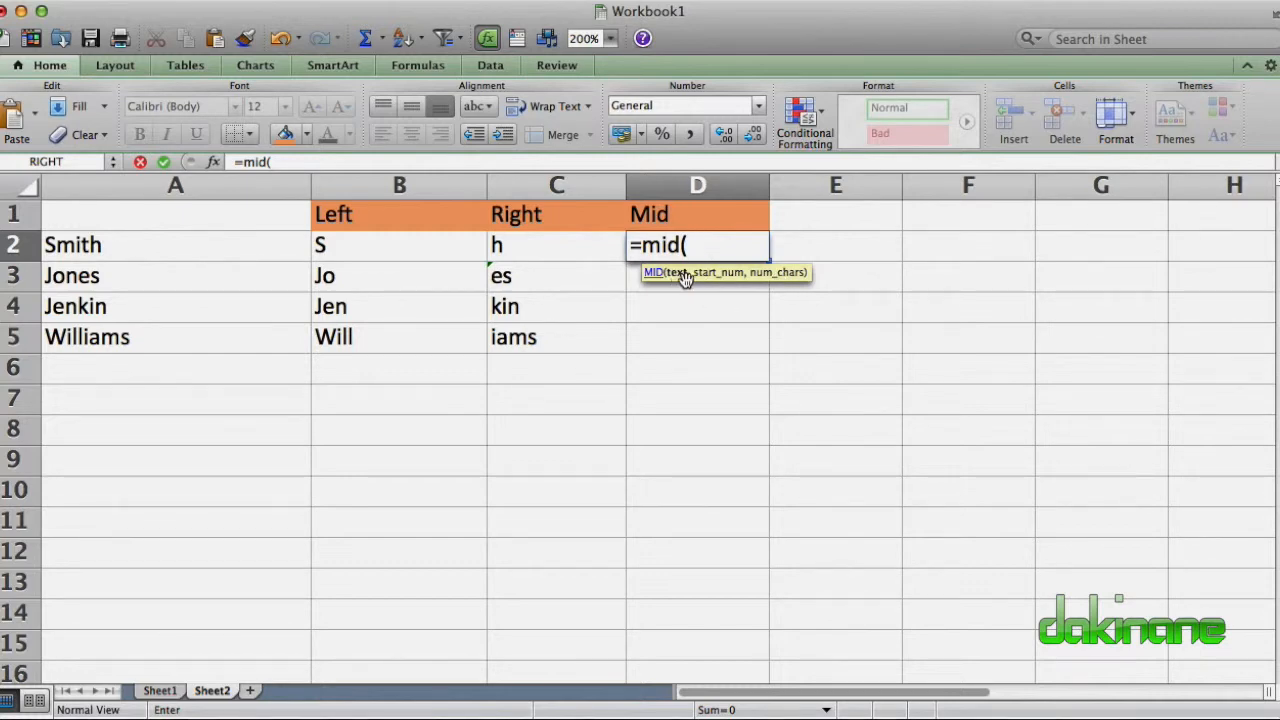
pyautogui.click(194, 250)
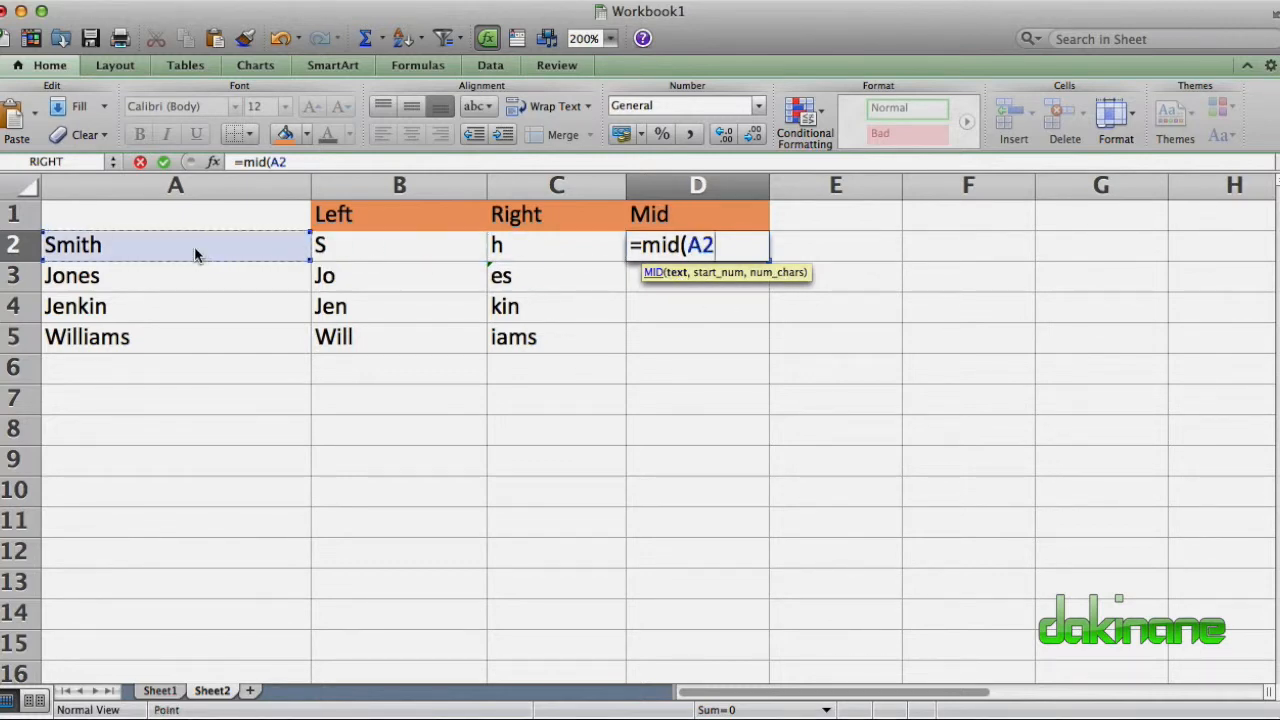
pyautogui.write(',')
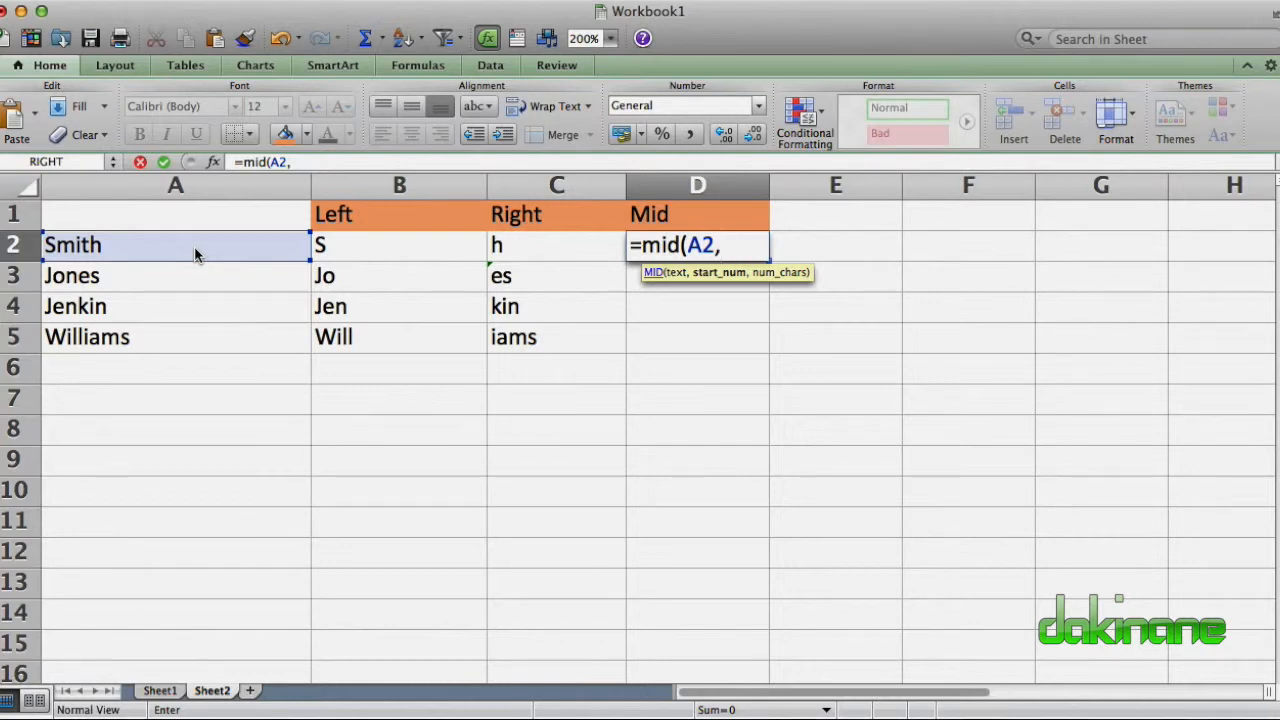
pyautogui.write('2')
pyautogui.write(',')
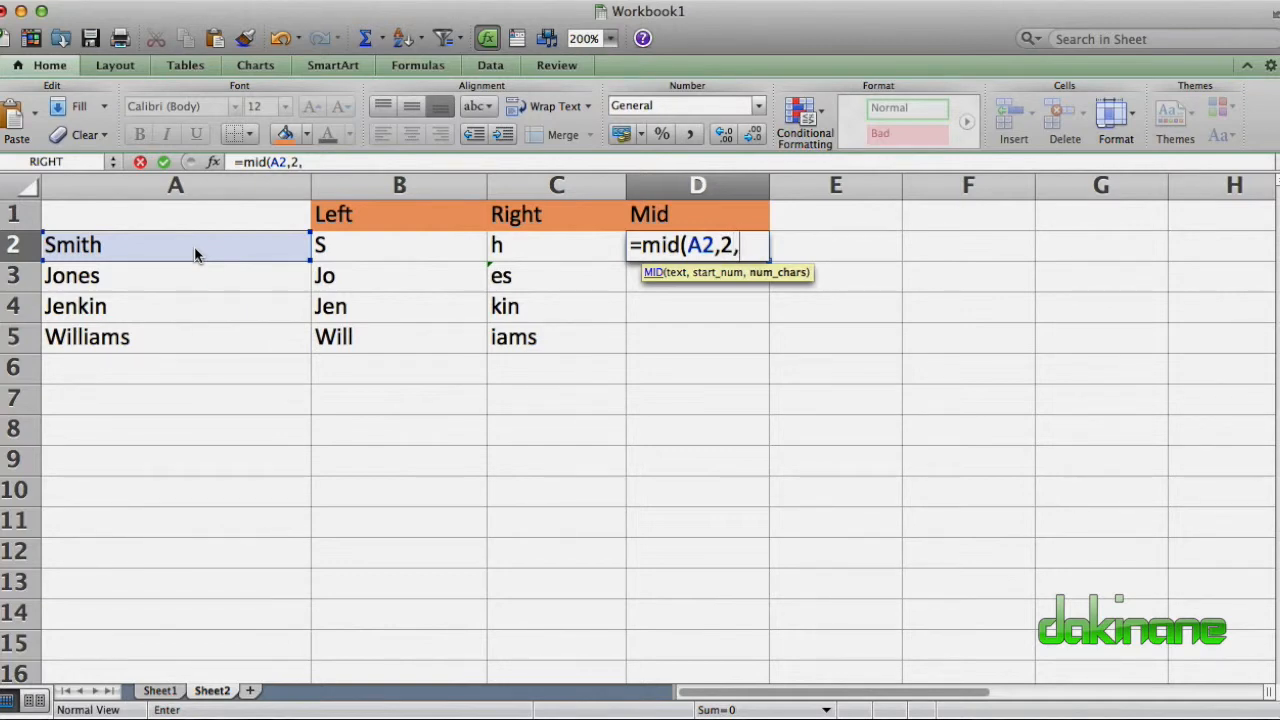
pyautogui.write('2)')
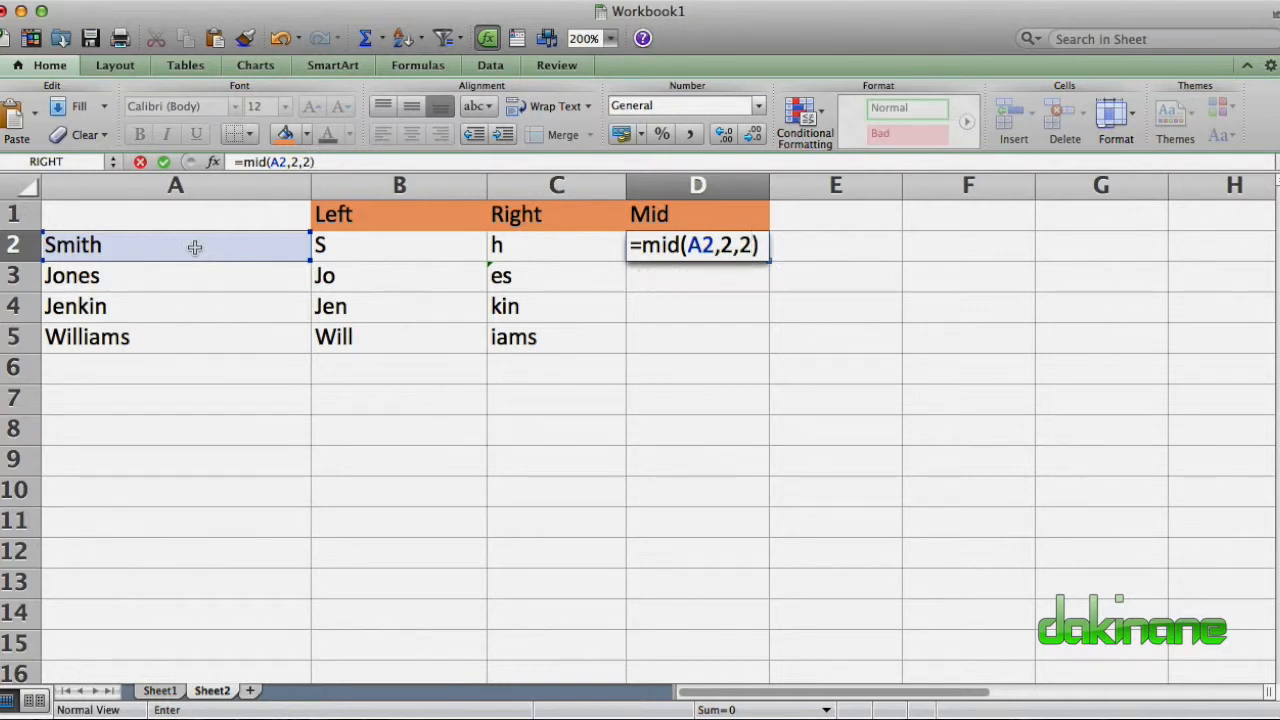
pyautogui.press('Return')
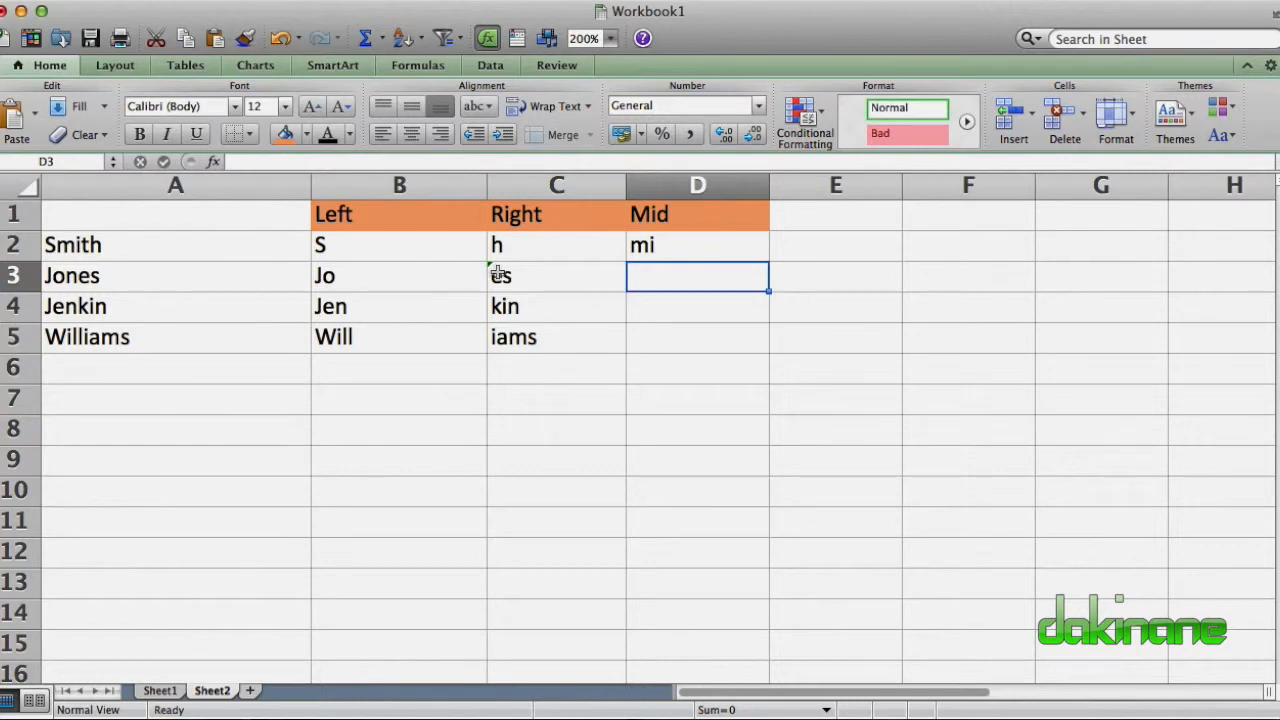
pyautogui.click(686, 252)
pyautogui.moveTo(768, 260); pyautogui.dragTo(760, 346)
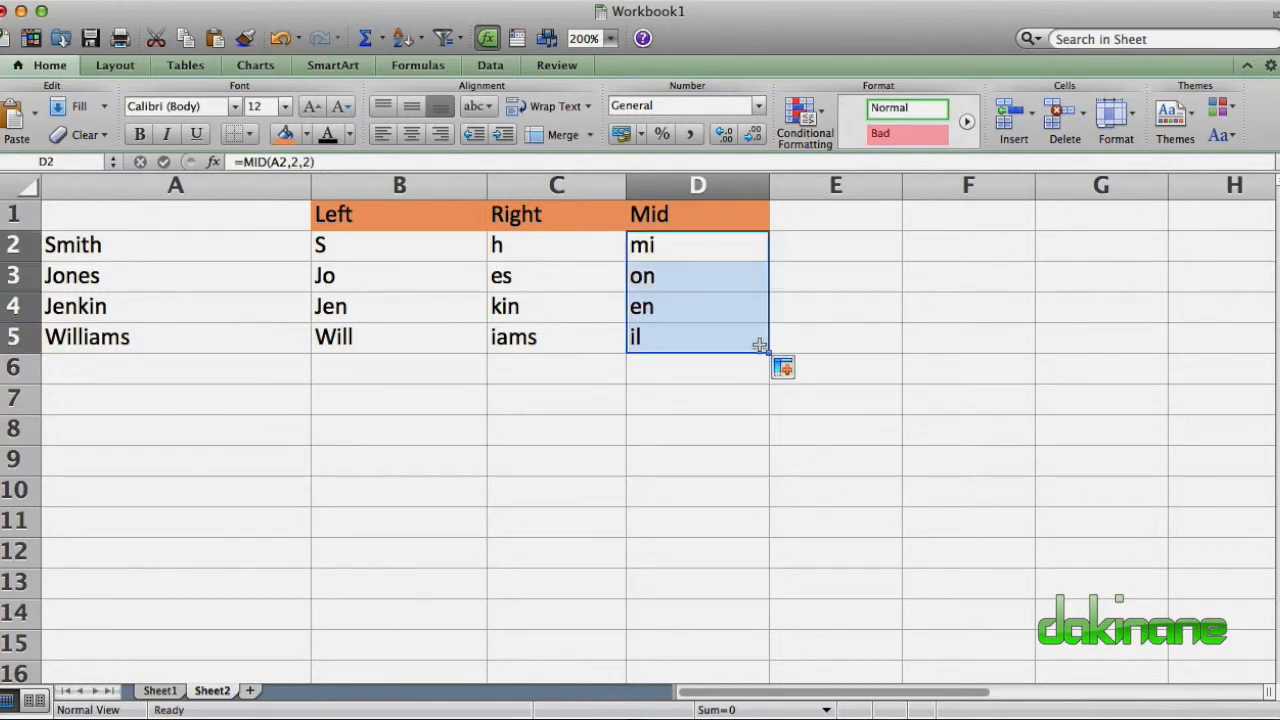
# Change the MID formula in D3 to extract 3 characters.
pyautogui.click(664, 274)
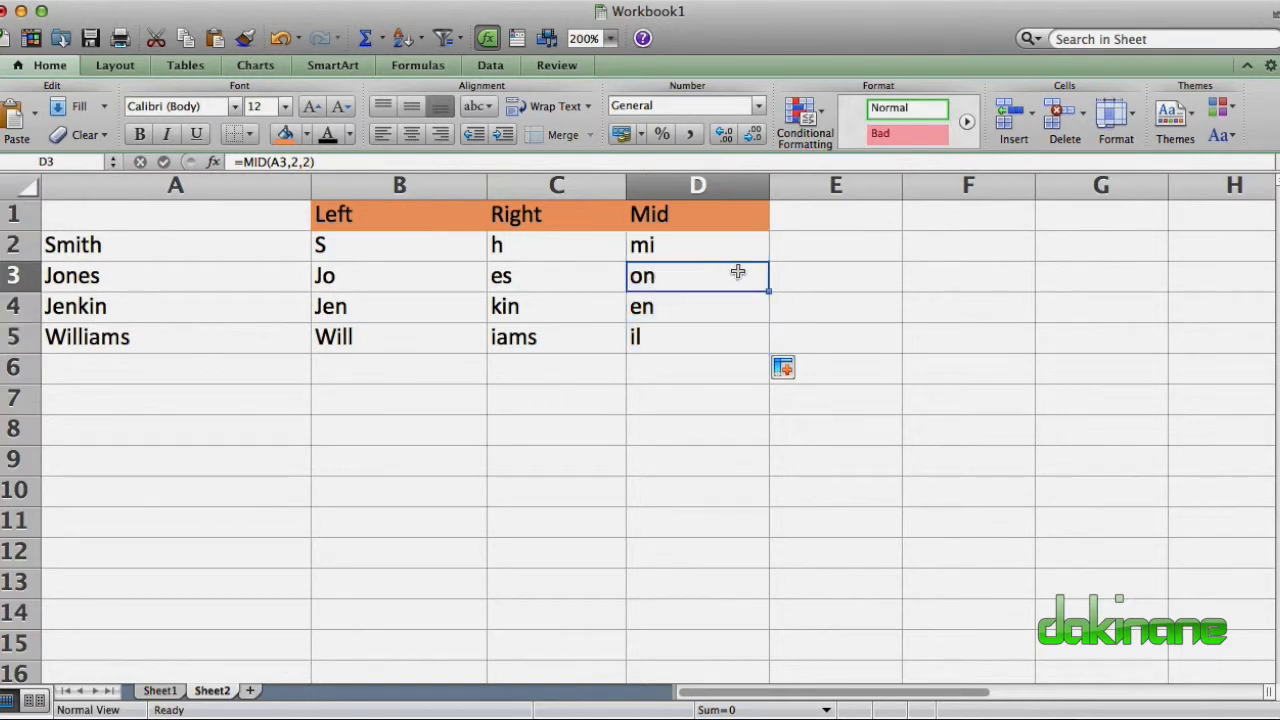
pyautogui.click(310, 161)
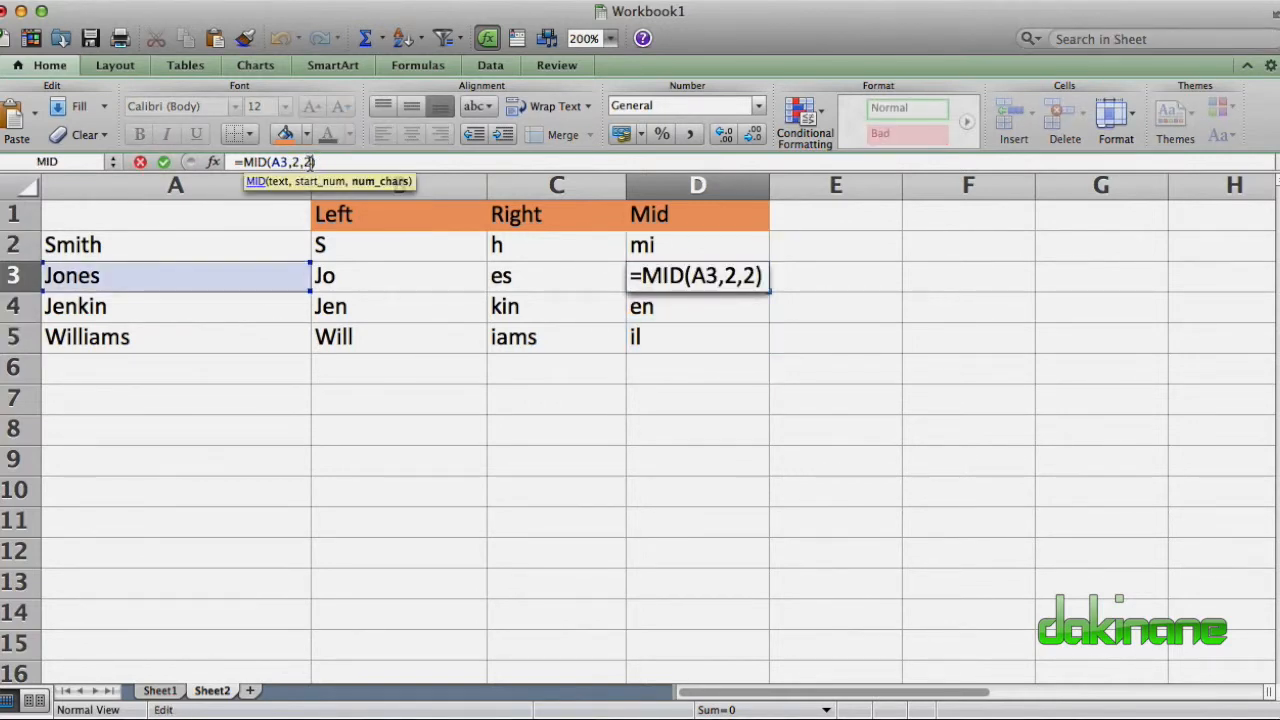
pyautogui.press('BackSpace')
pyautogui.write('3')
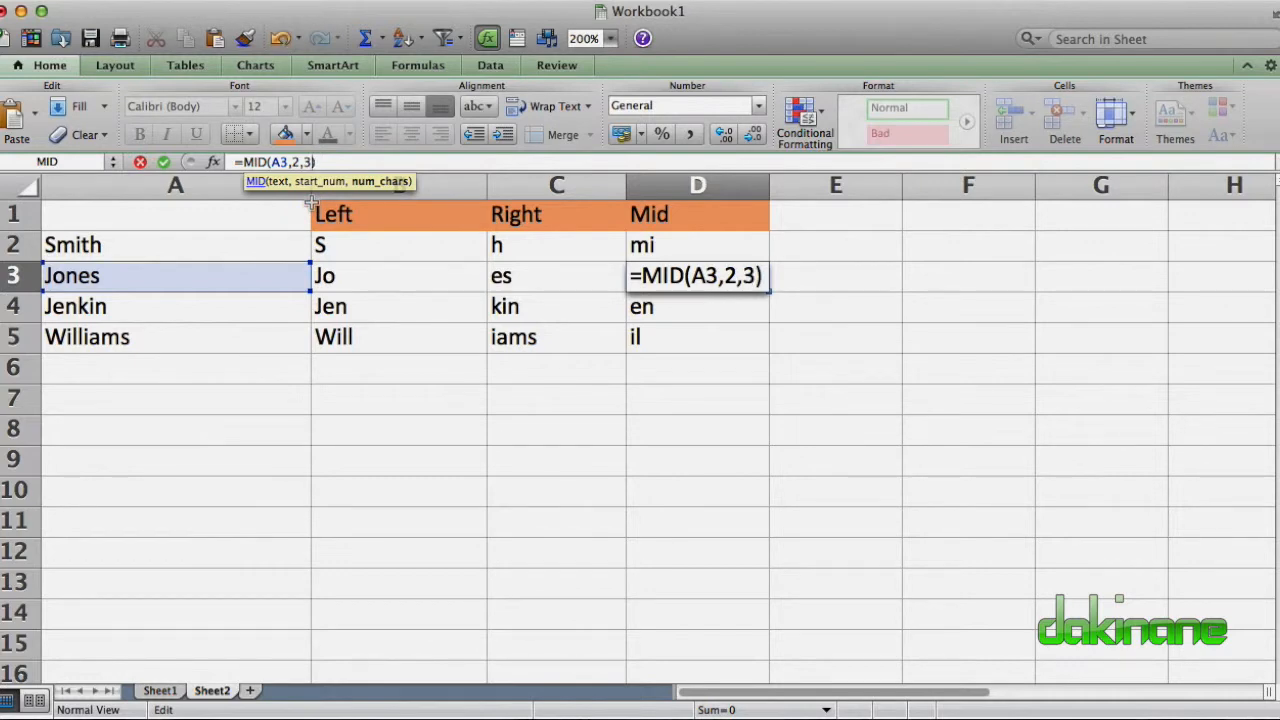
pyautogui.press('Return')
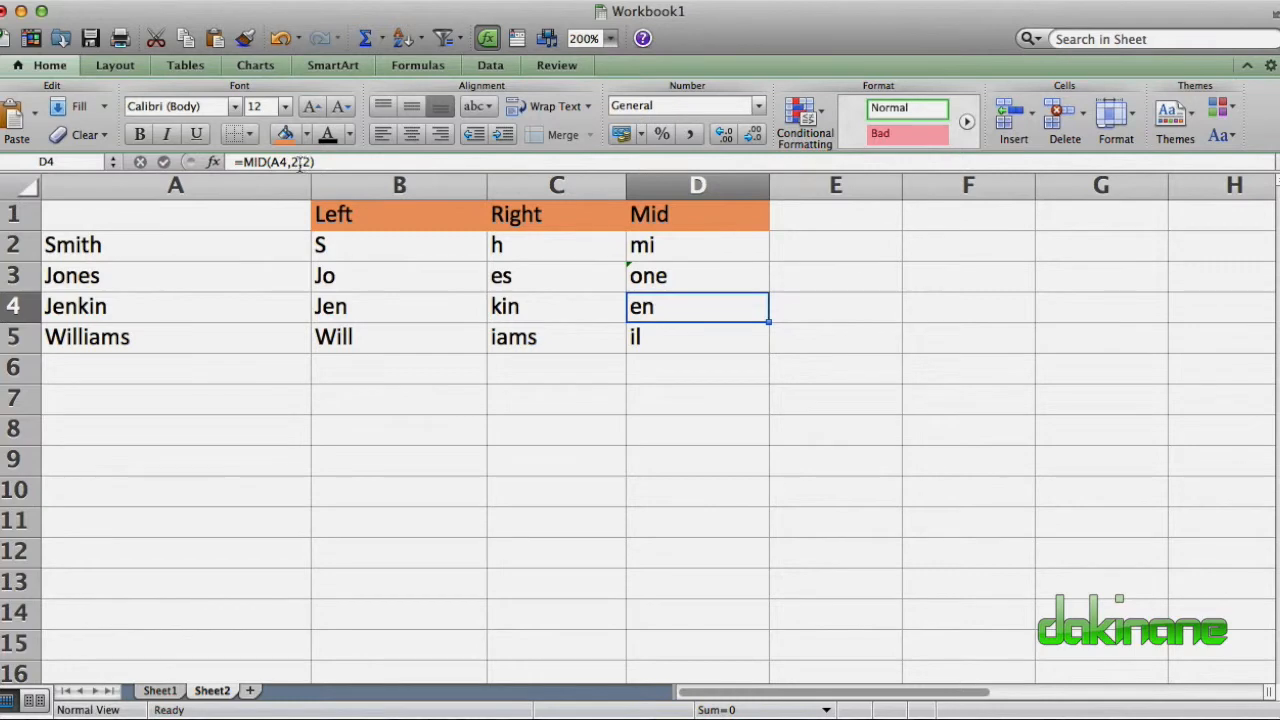
# Change the MID formula in D4 to start at character 3 and extract 3 characters.
pyautogui.click(300, 165)
pyautogui.press('BackSpace')
pyautogui.write('3')
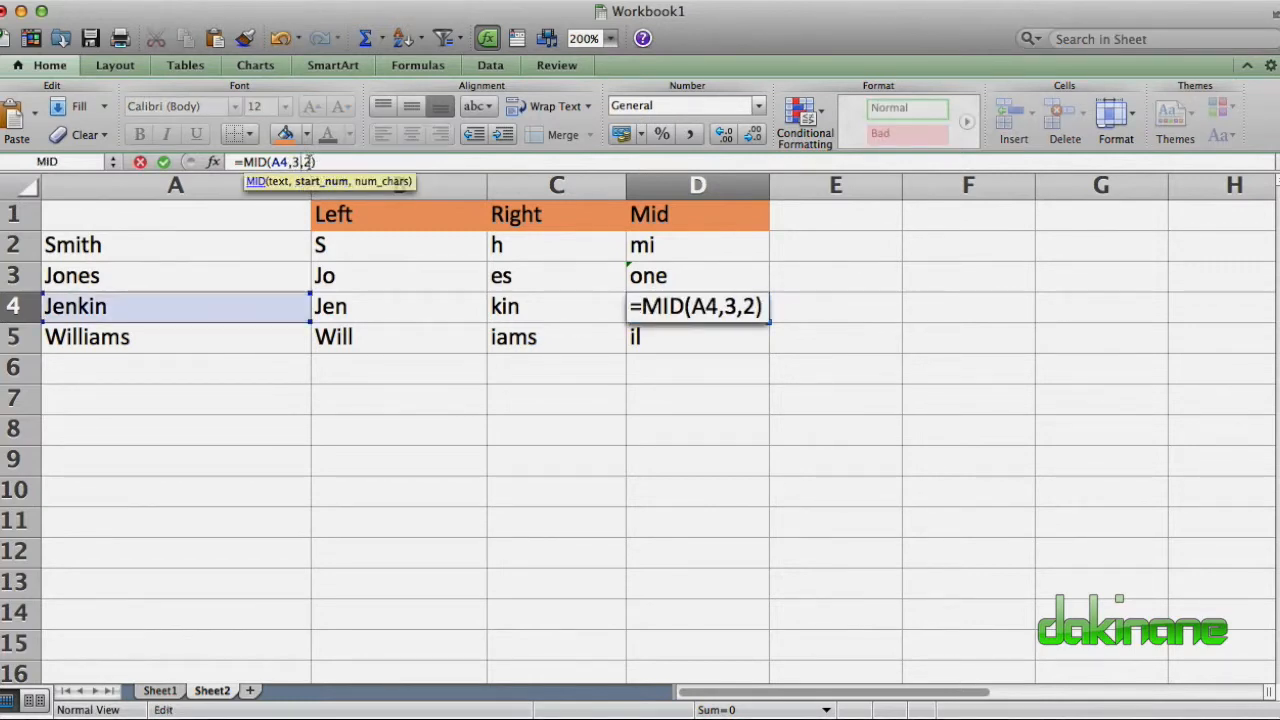
pyautogui.press('BackSpace')
pyautogui.write('3')
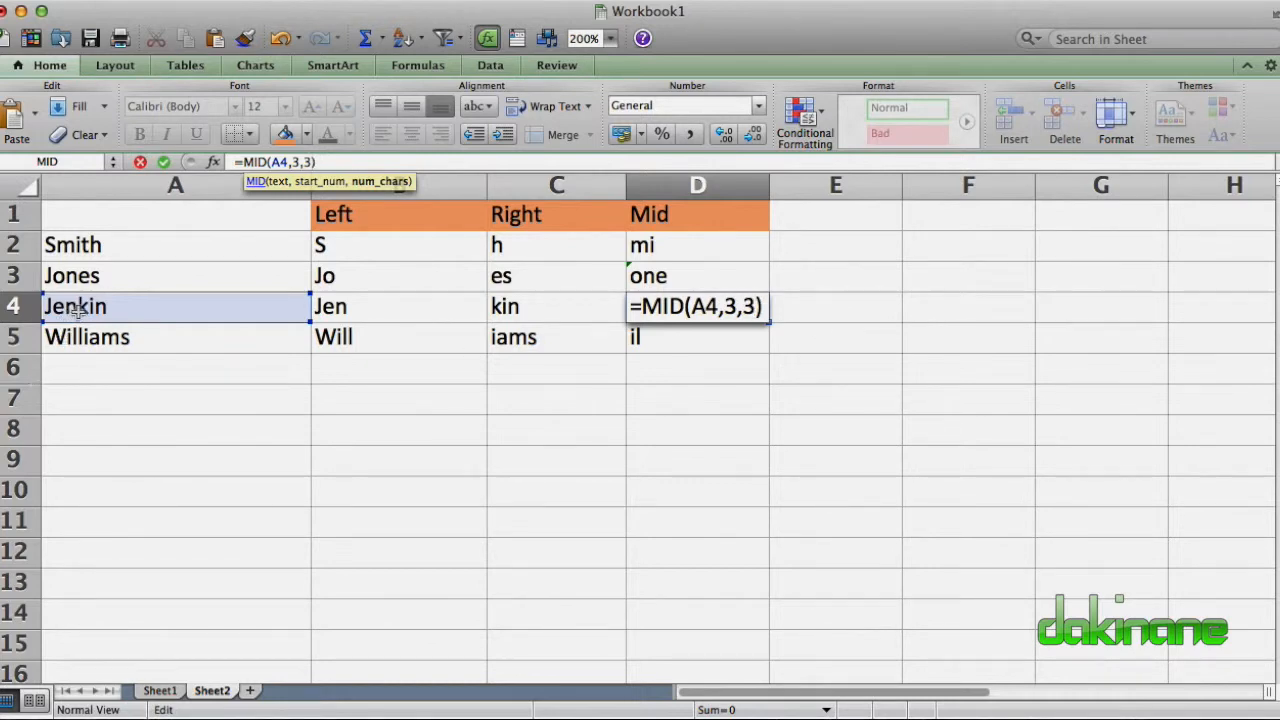
pyautogui.click(633, 357)
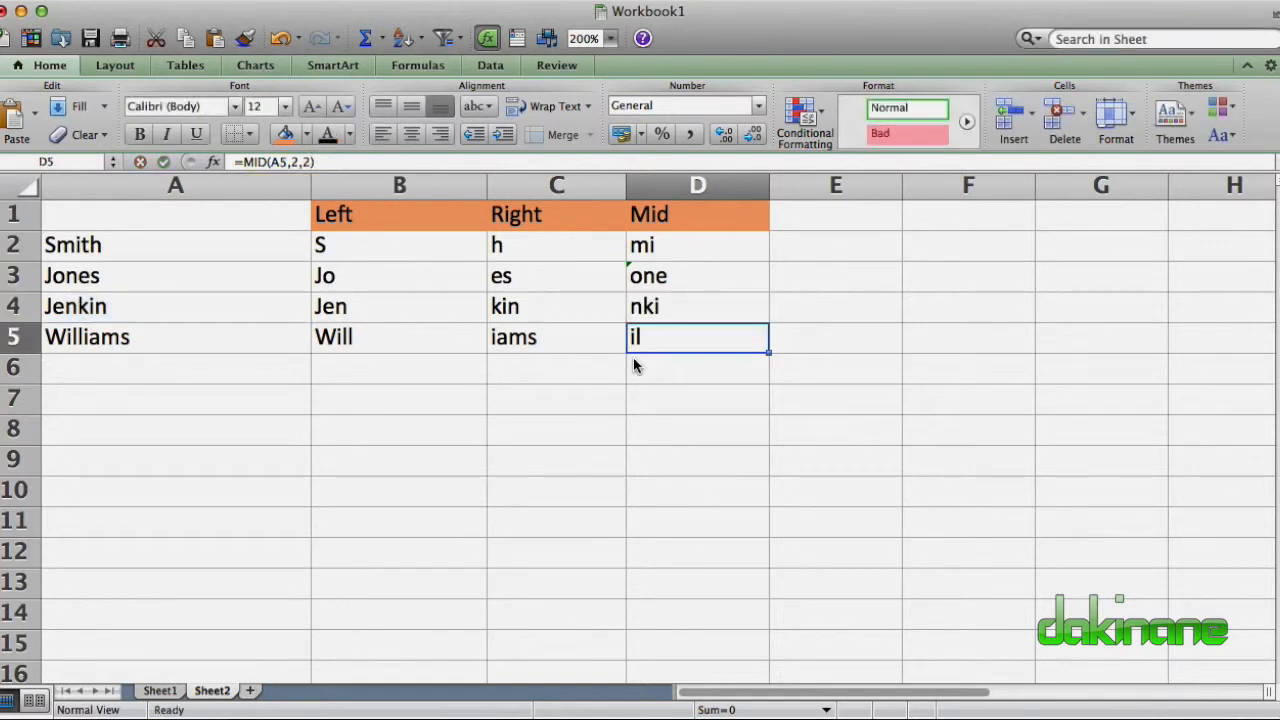
# Change the MID formula in D5 to start at character 4 and extract 3 characters.
pyautogui.click(311, 164)
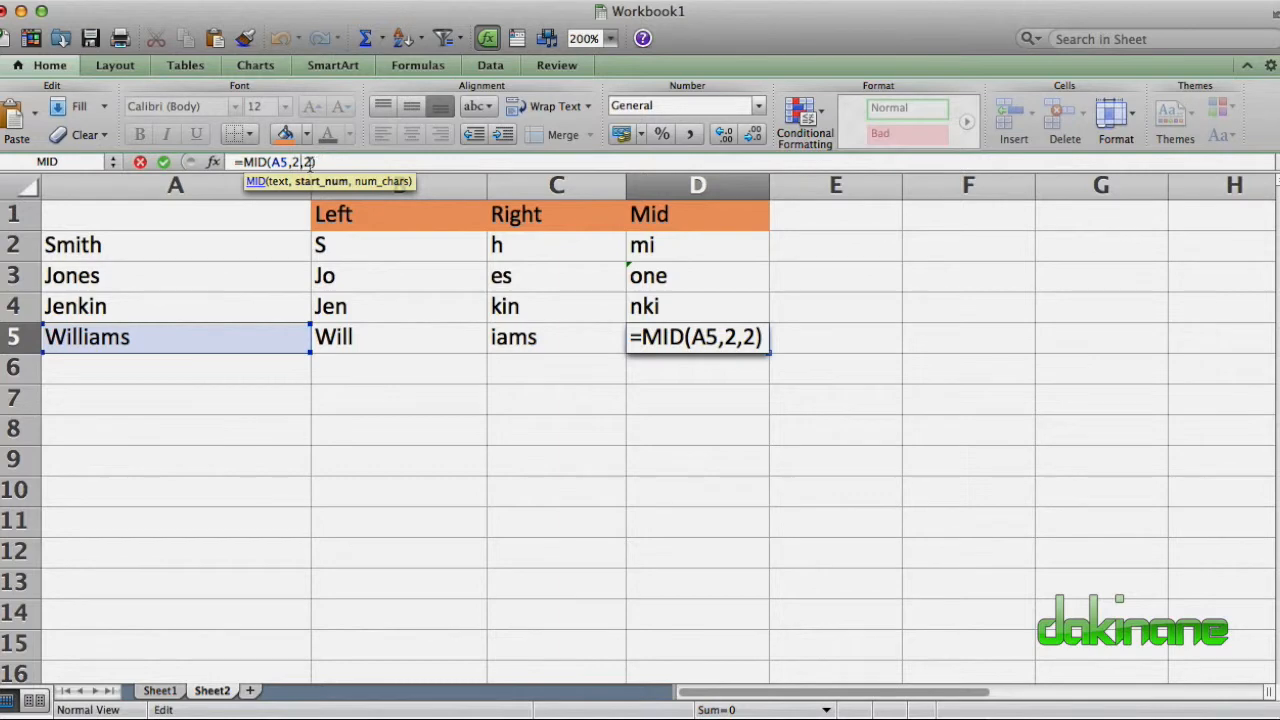
pyautogui.press('BackSpace')
pyautogui.write('3')
pyautogui.press('BackSpace')
pyautogui.write('4')
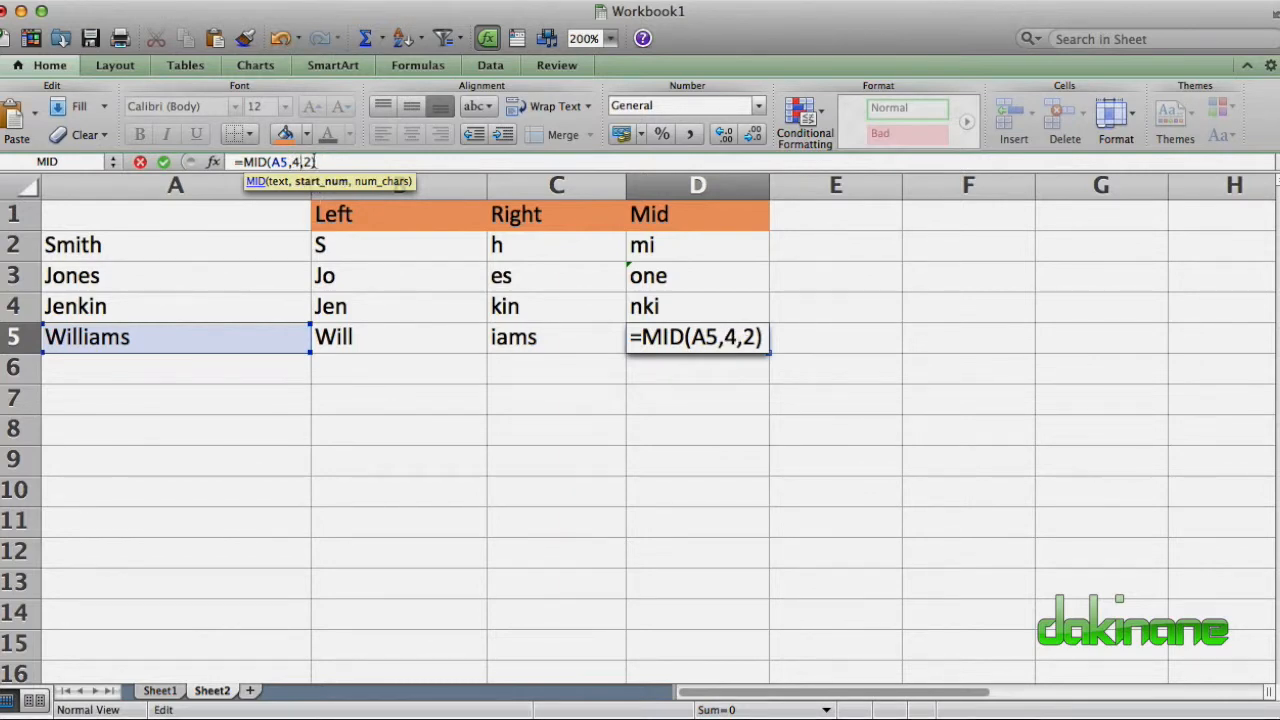
pyautogui.press('Right')
pyautogui.press('Right')
pyautogui.press('BackSpace')
pyautogui.write('3')
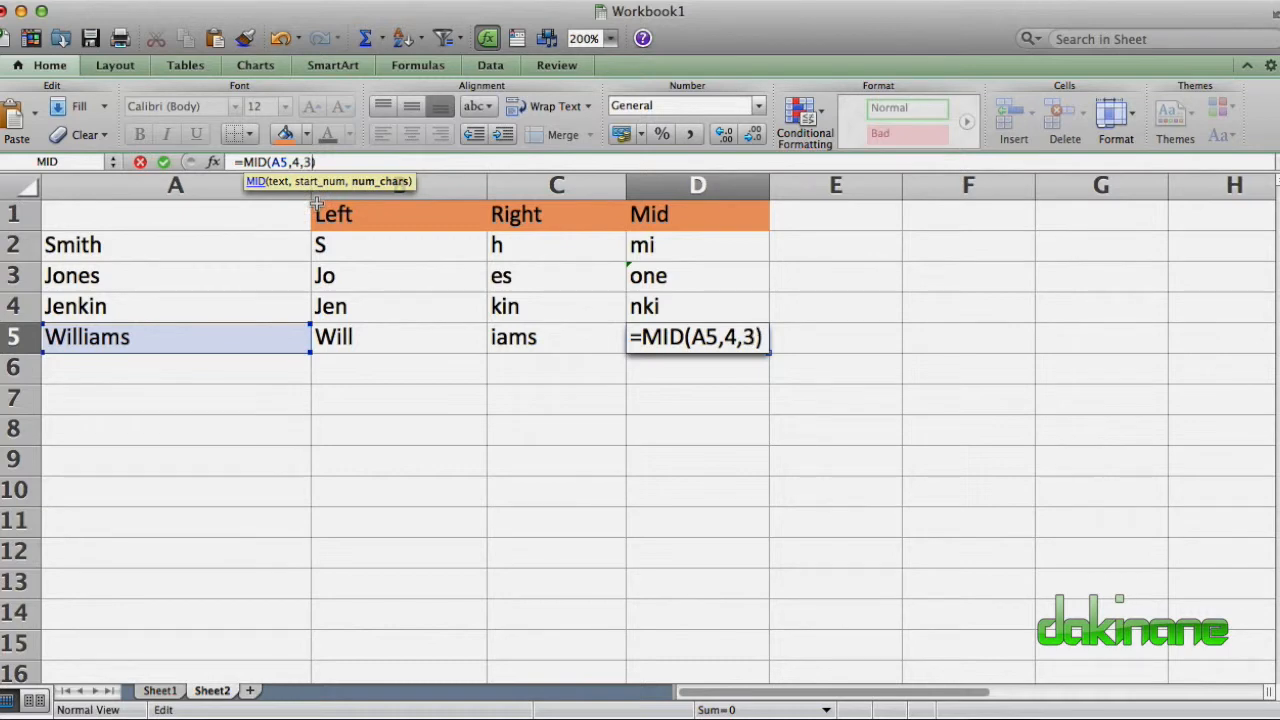
pyautogui.press('Return')
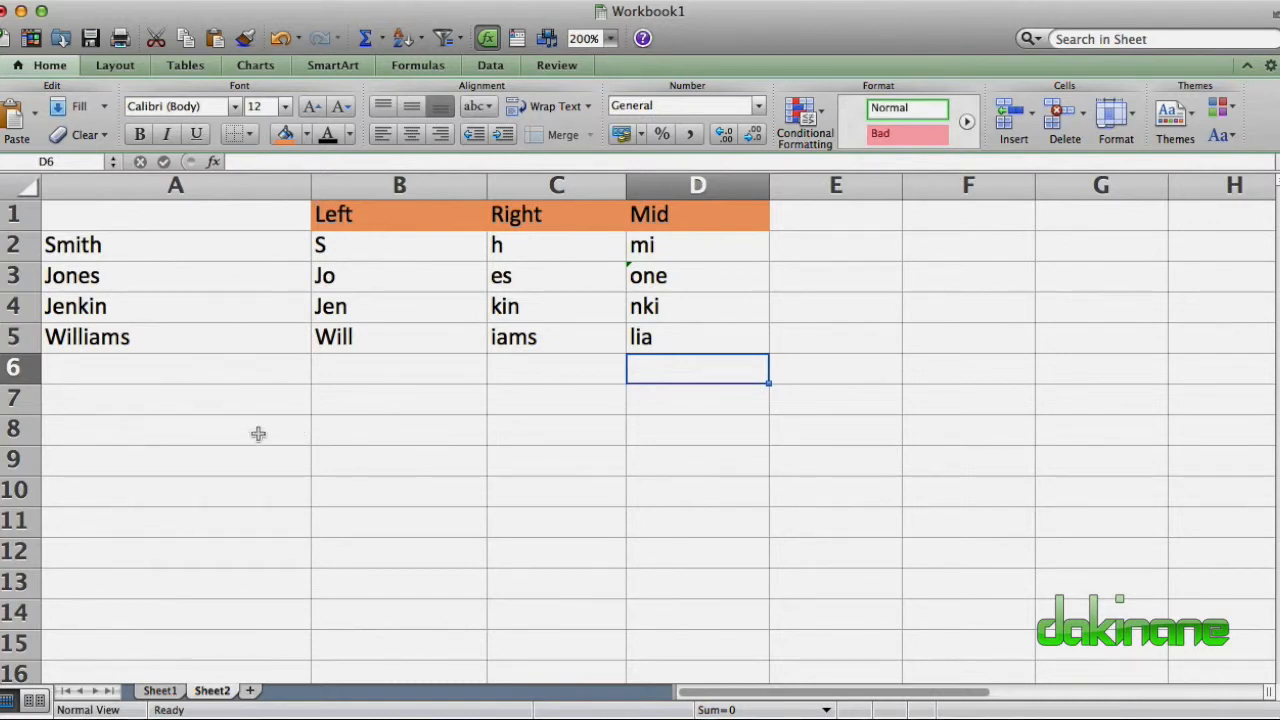
# Switch to Sheet1 and widen column A enough to fit the longest first name.
pyautogui.click(160, 691)
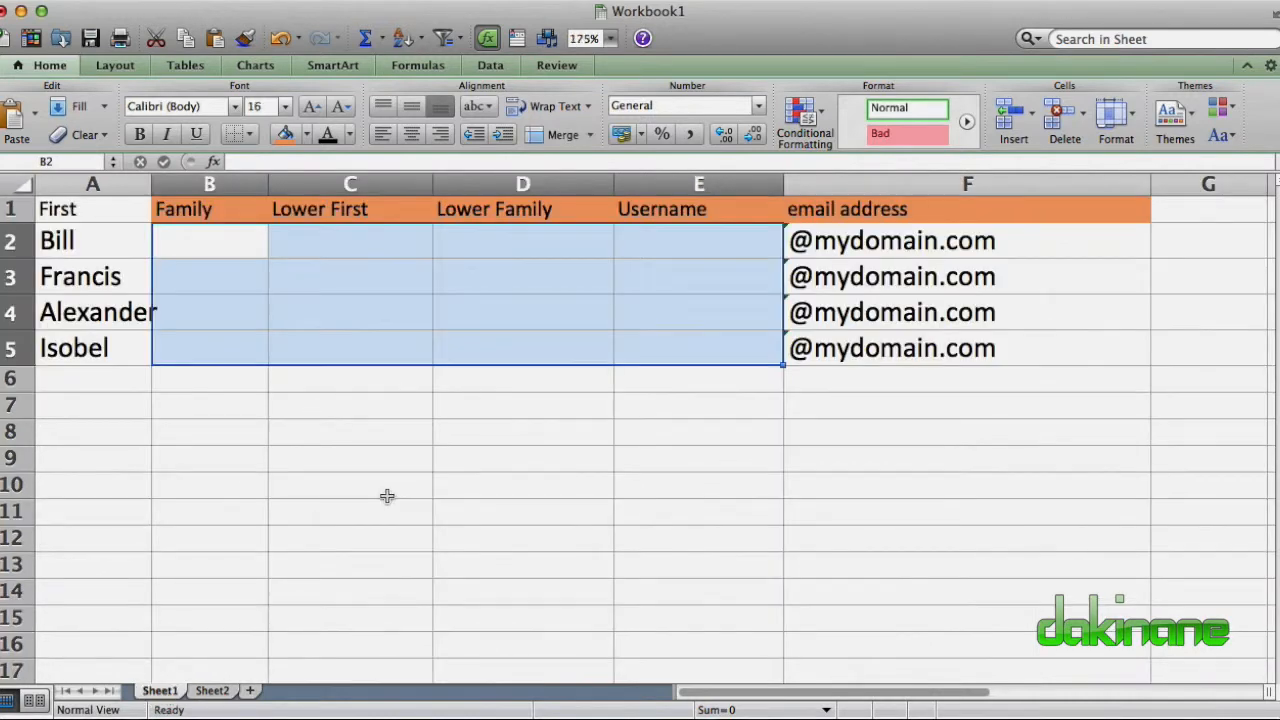
pyautogui.click(449, 466)
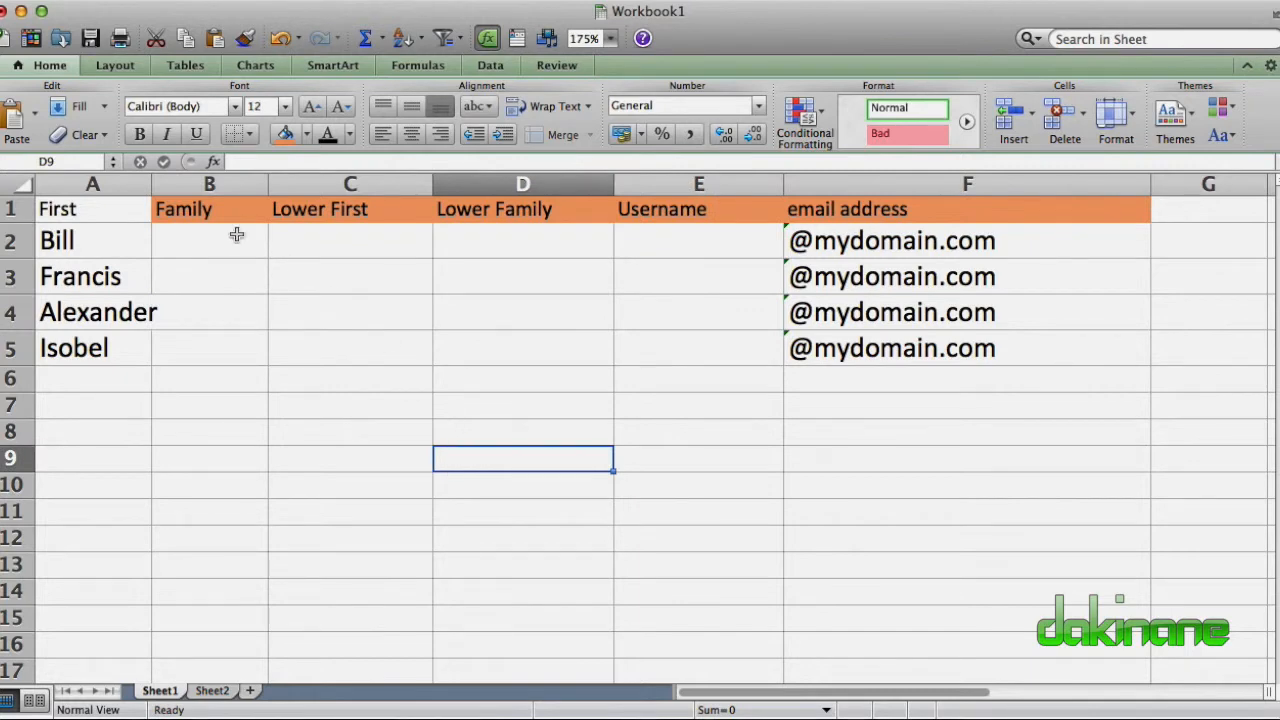
pyautogui.moveTo(152, 184); pyautogui.dragTo(169, 183)
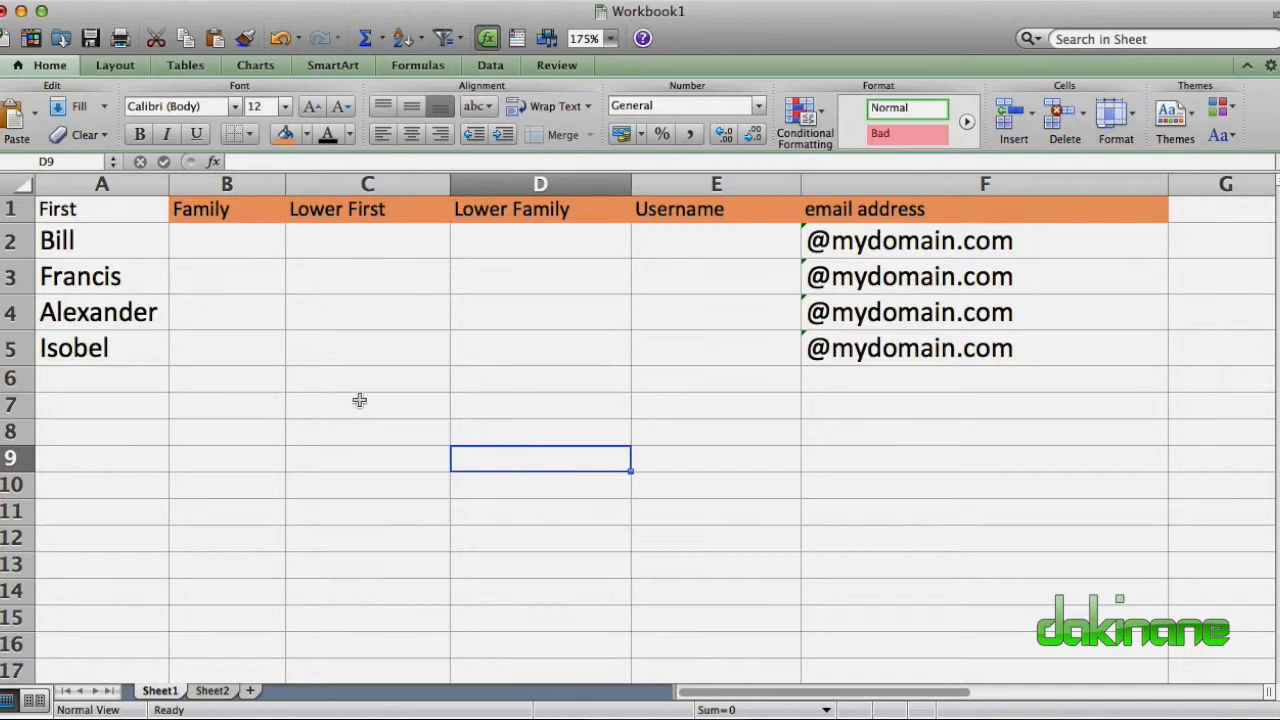
# Enter the four family names in cells B2 to B5, in the same order as the names on Sheet2.
pyautogui.click(218, 242)
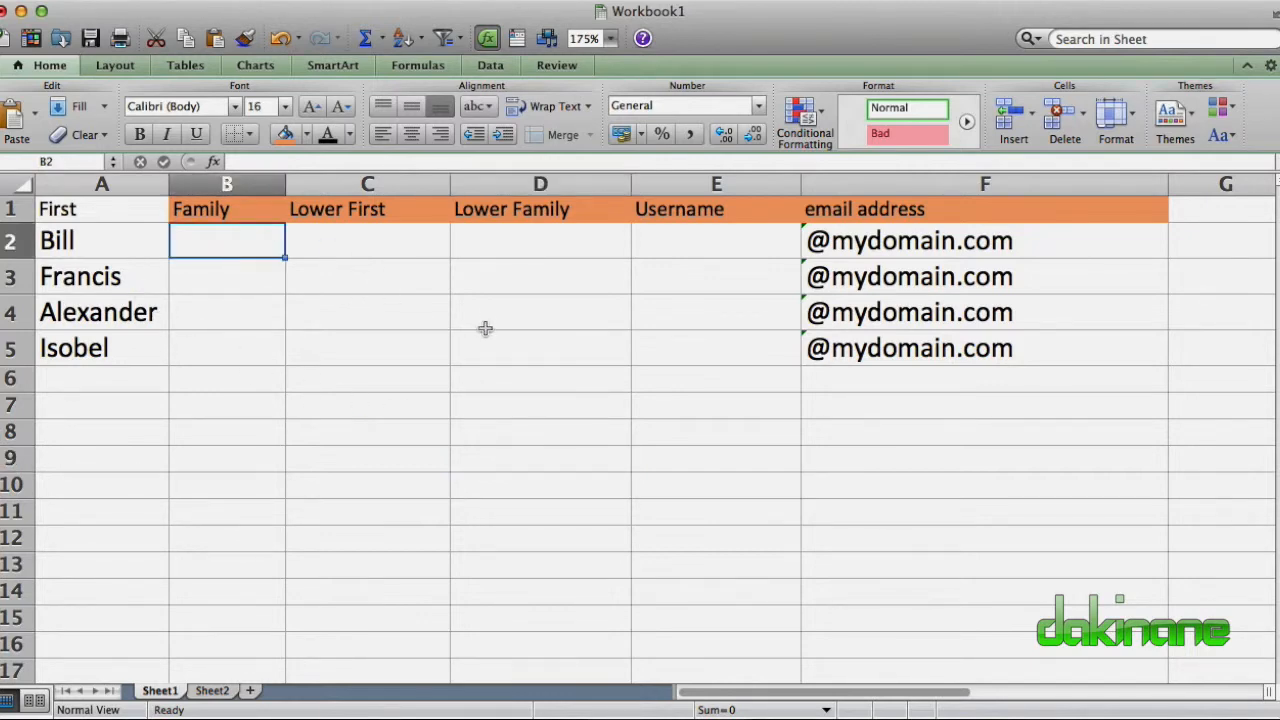
pyautogui.write('Smith')
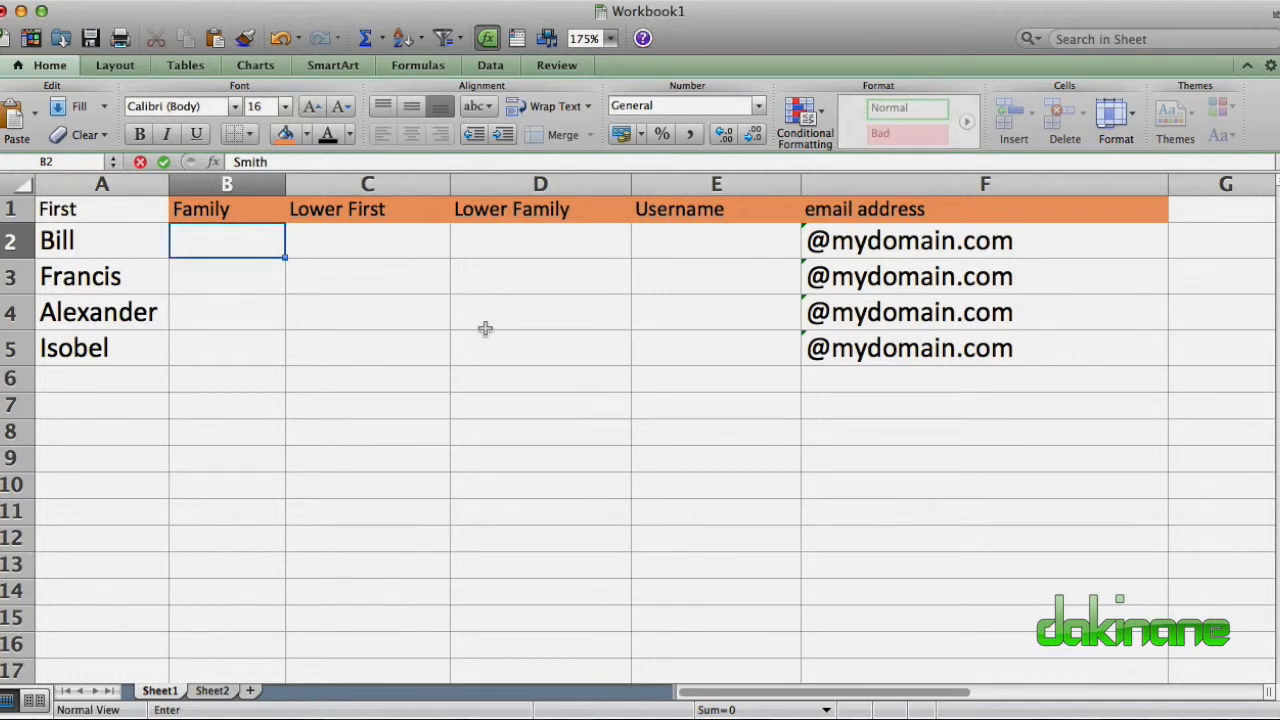
pyautogui.press('Return')
pyautogui.write('Jones')
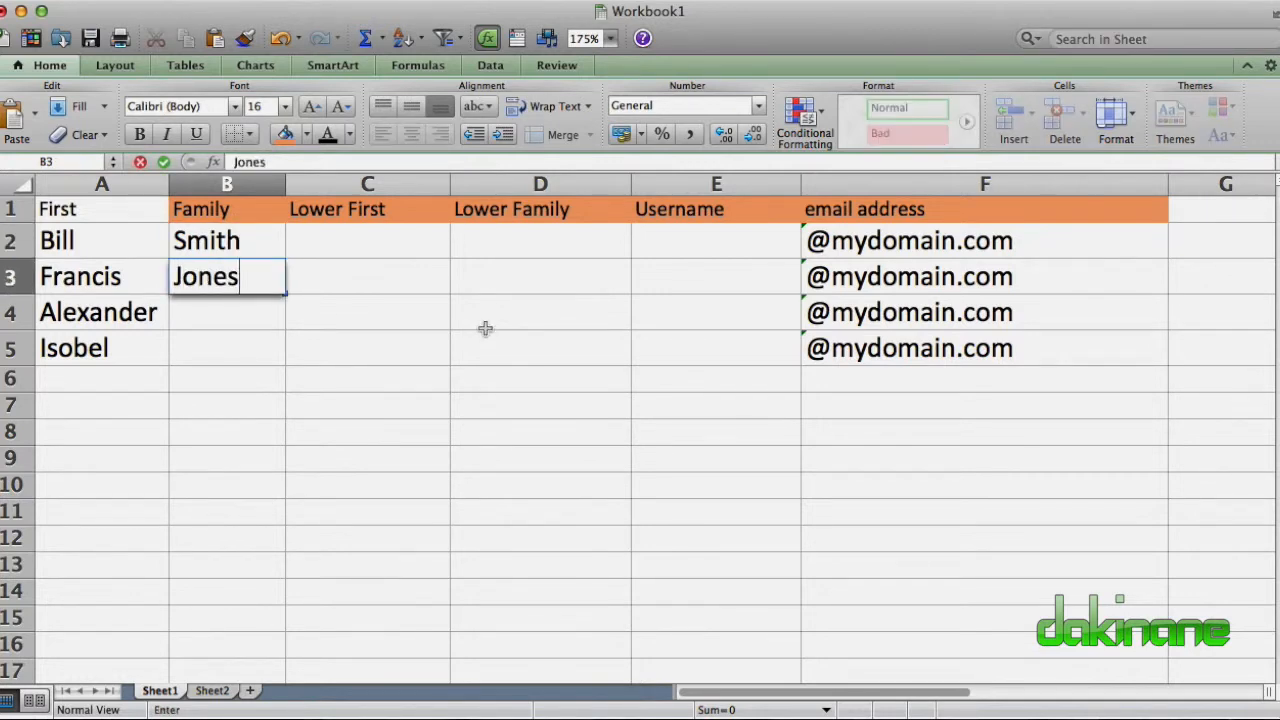
pyautogui.press('Return')
pyautogui.write('Jenkin')
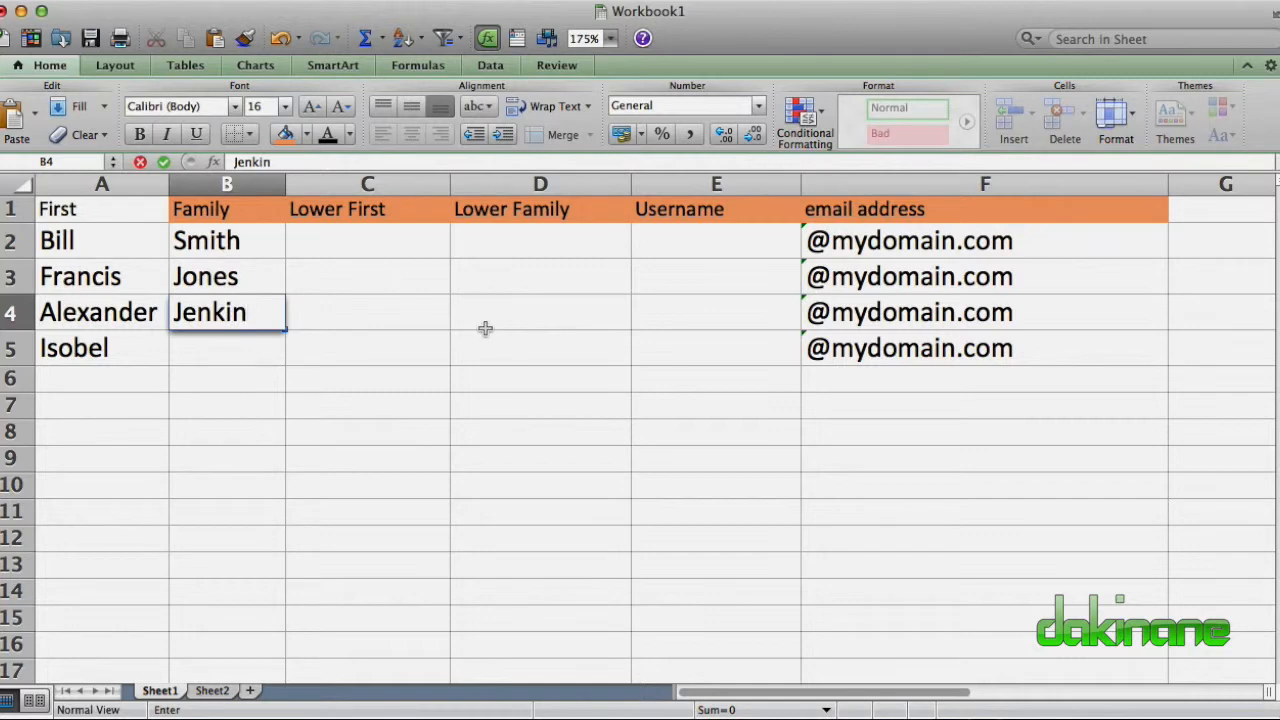
pyautogui.press('Return')
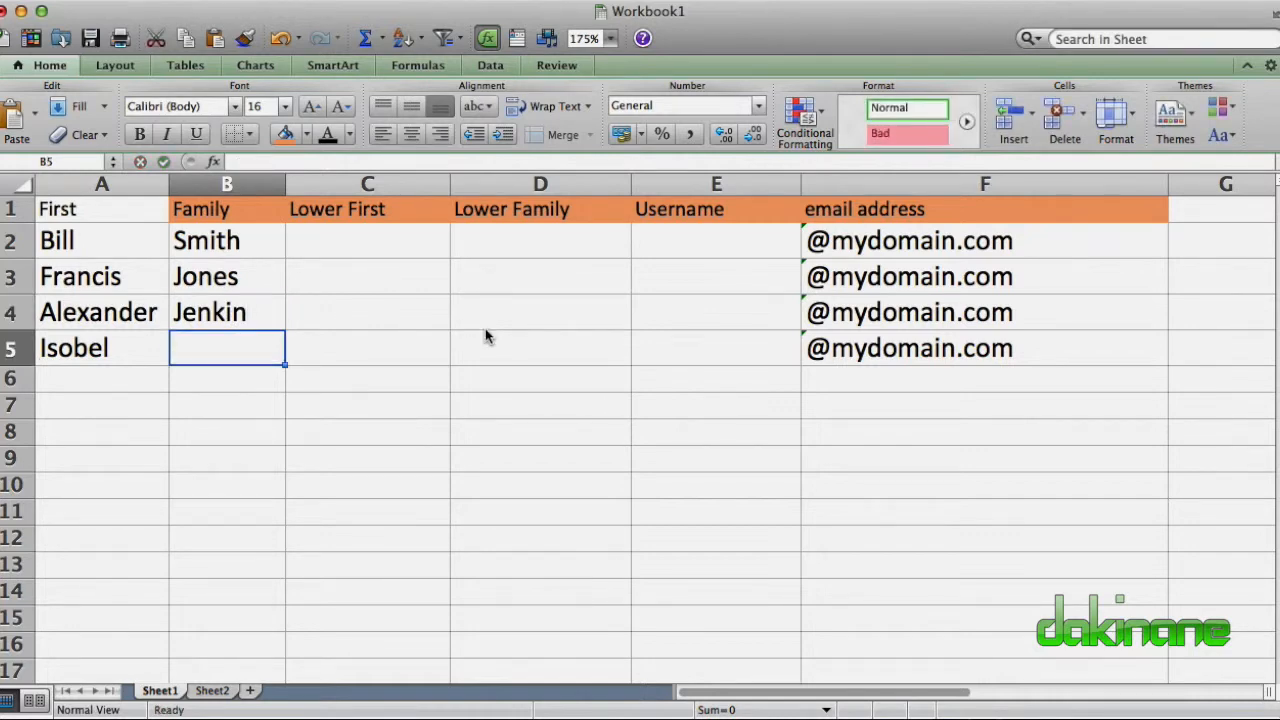
pyautogui.write('Wili')
pyautogui.press('BackSpace')
pyautogui.write('liams')
pyautogui.click(237, 372)
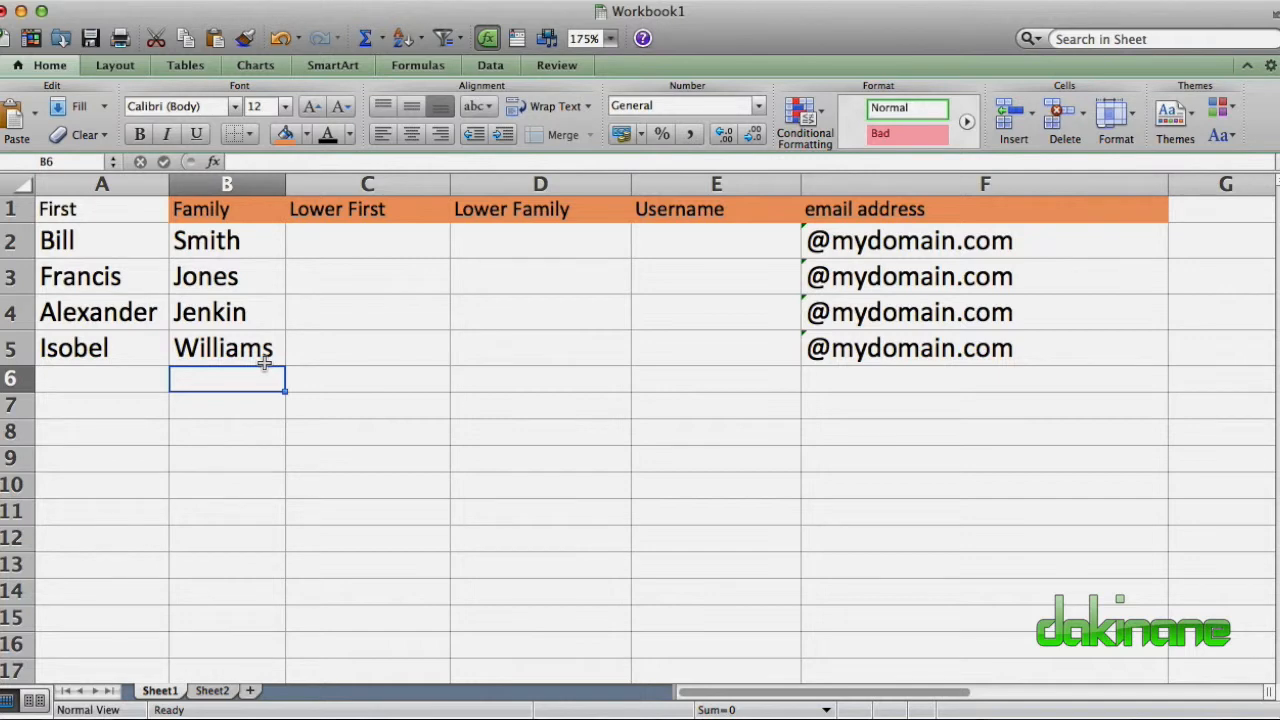
pyautogui.click(944, 245)
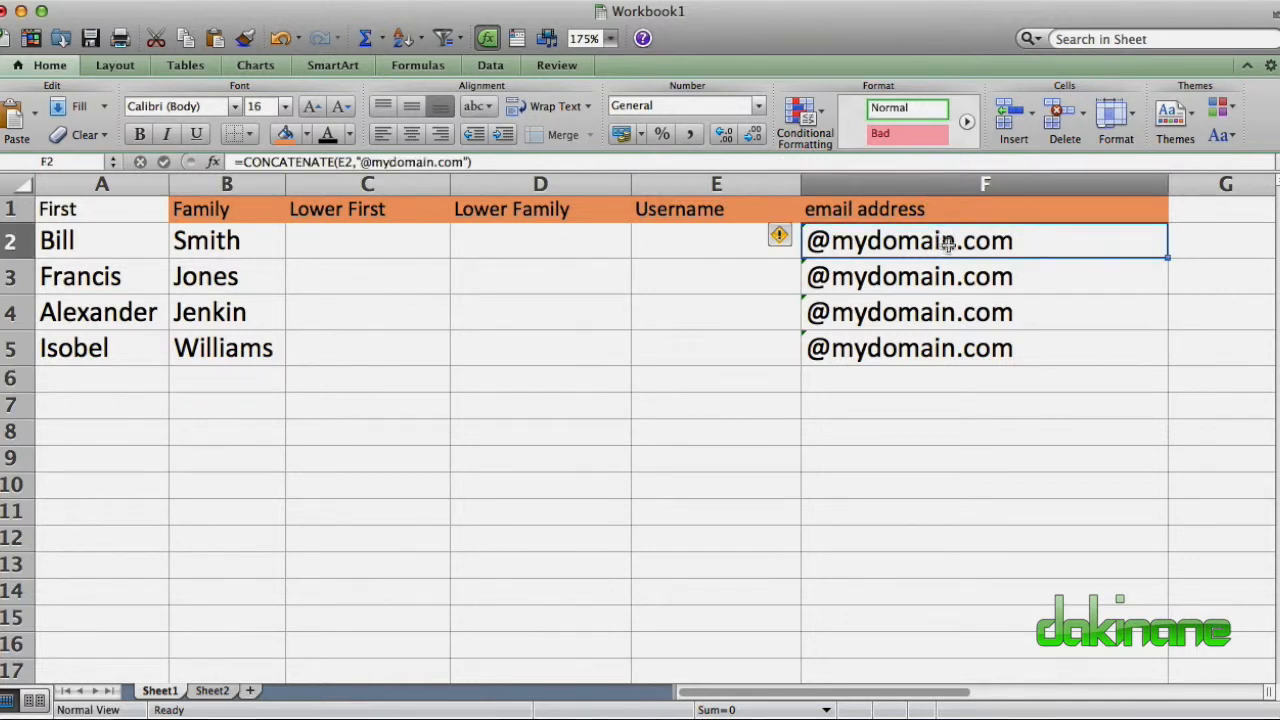
pyautogui.click(423, 163)
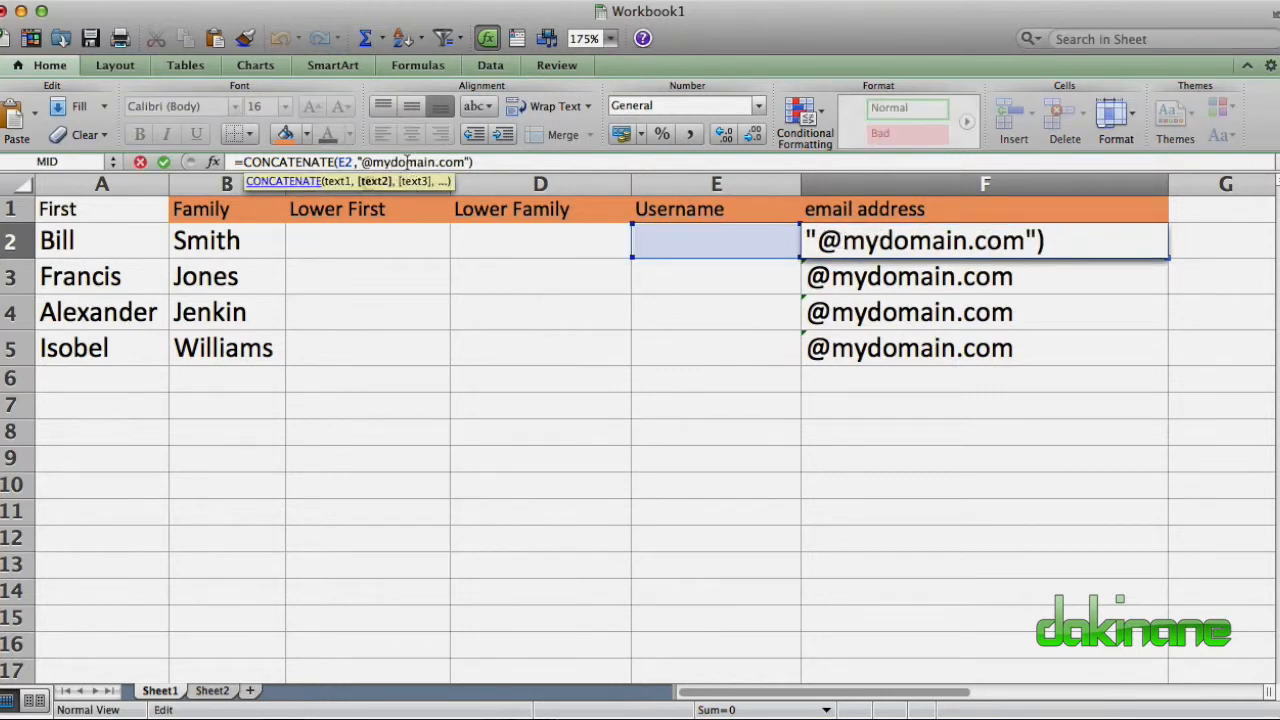
pyautogui.click(879, 241)
pyautogui.write('+')
pyautogui.click(1086, 208)
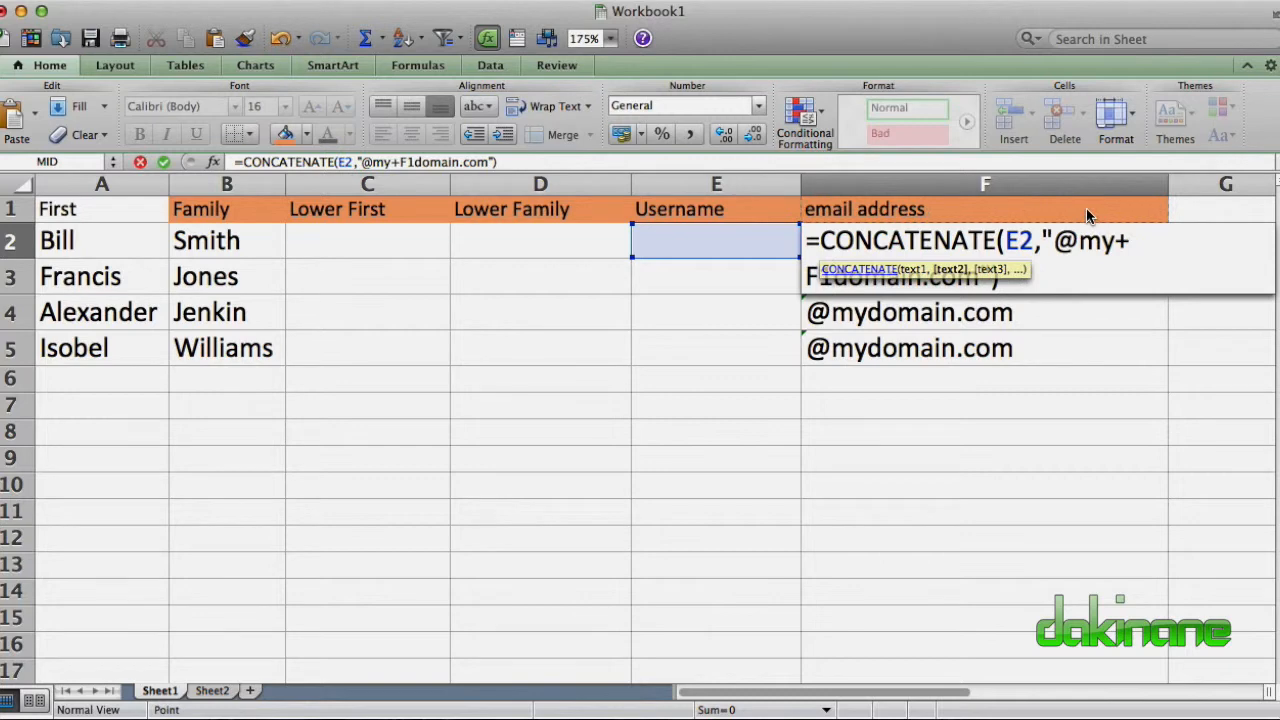
pyautogui.click(396, 162)
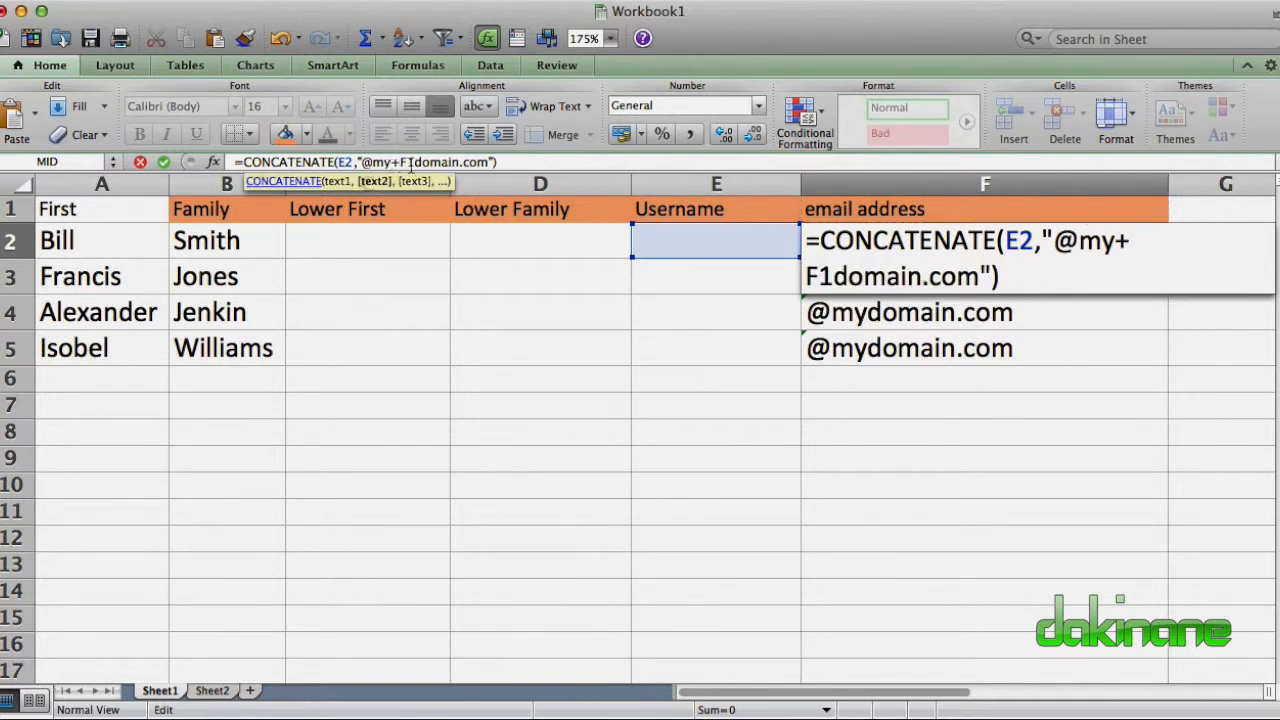
pyautogui.press('Delete')
pyautogui.press('Delete')
pyautogui.press('Delete')
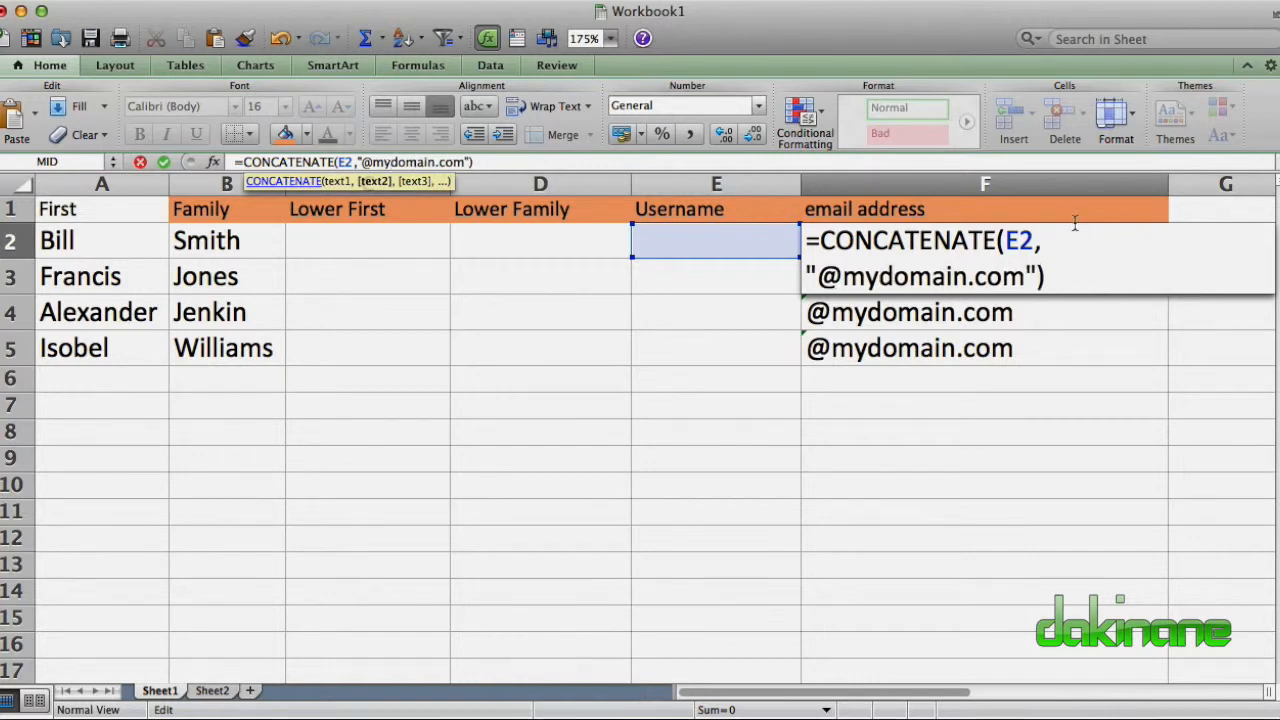
pyautogui.press('Return')
# Examine the CONCATENATE formula in F2 that joins the username cell with the domain text.
pyautogui.click(928, 243)
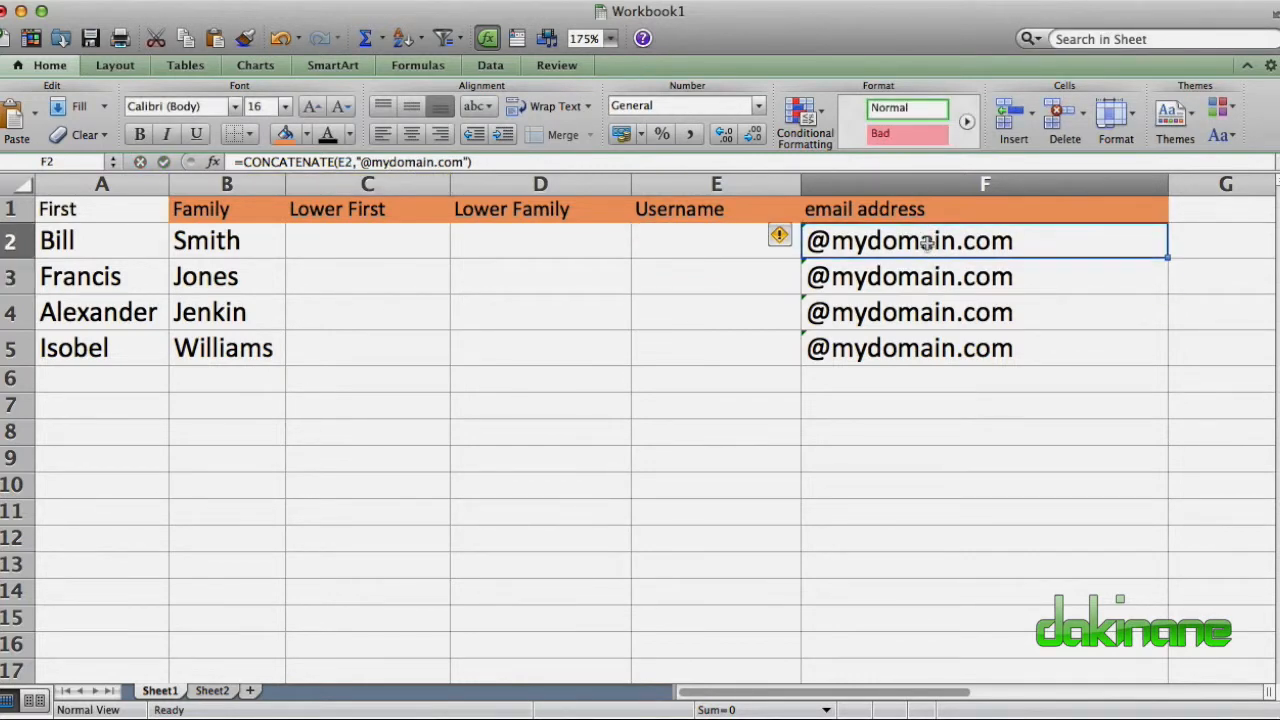
pyautogui.click(407, 162)
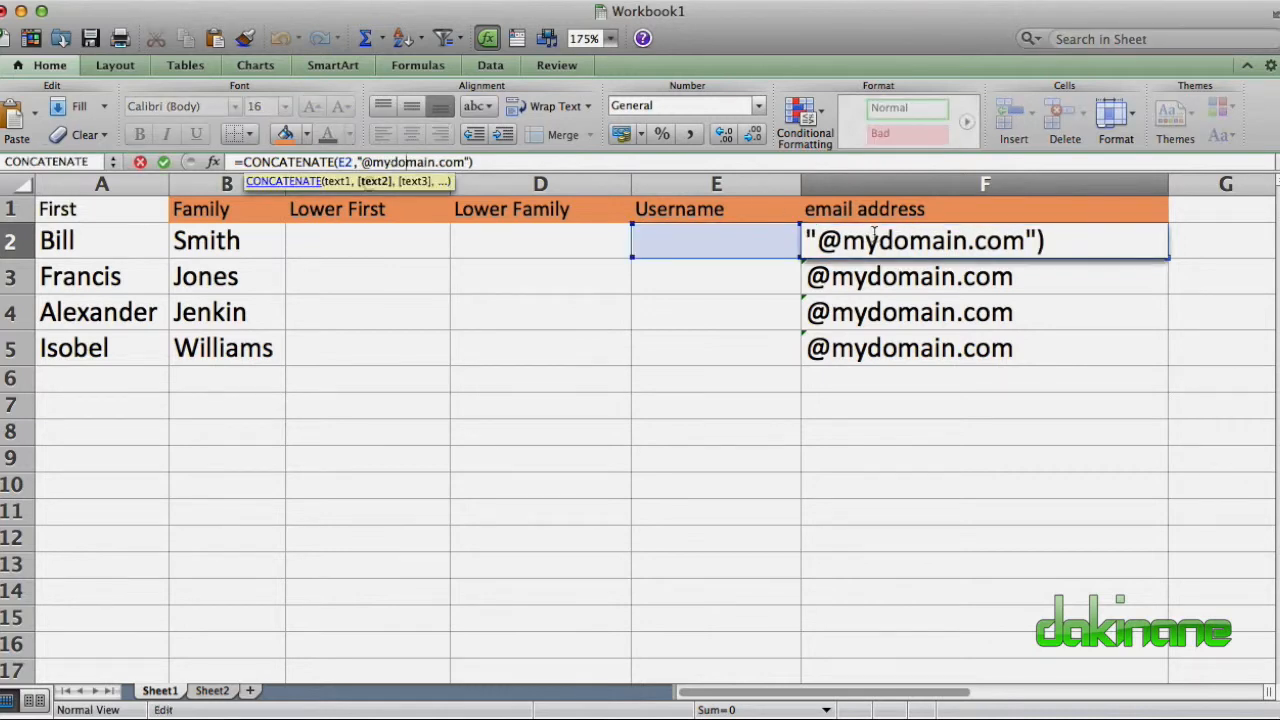
pyautogui.click(871, 243)
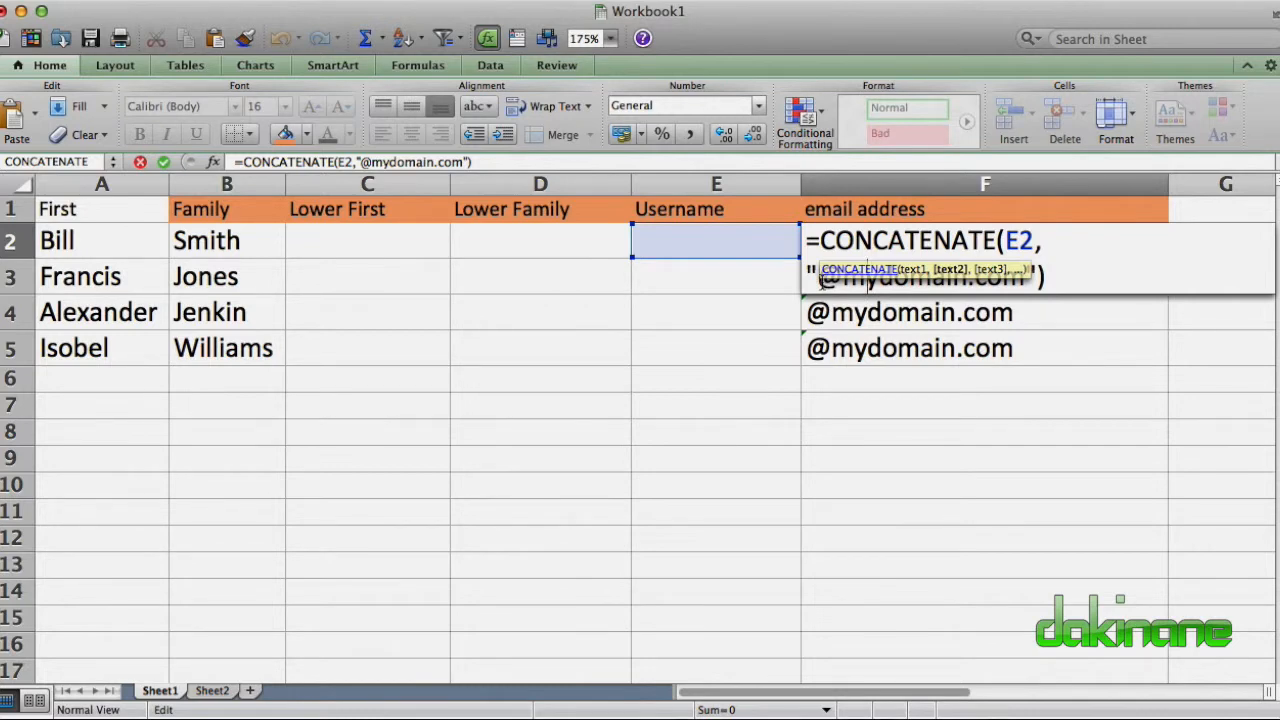
pyautogui.press('Return')
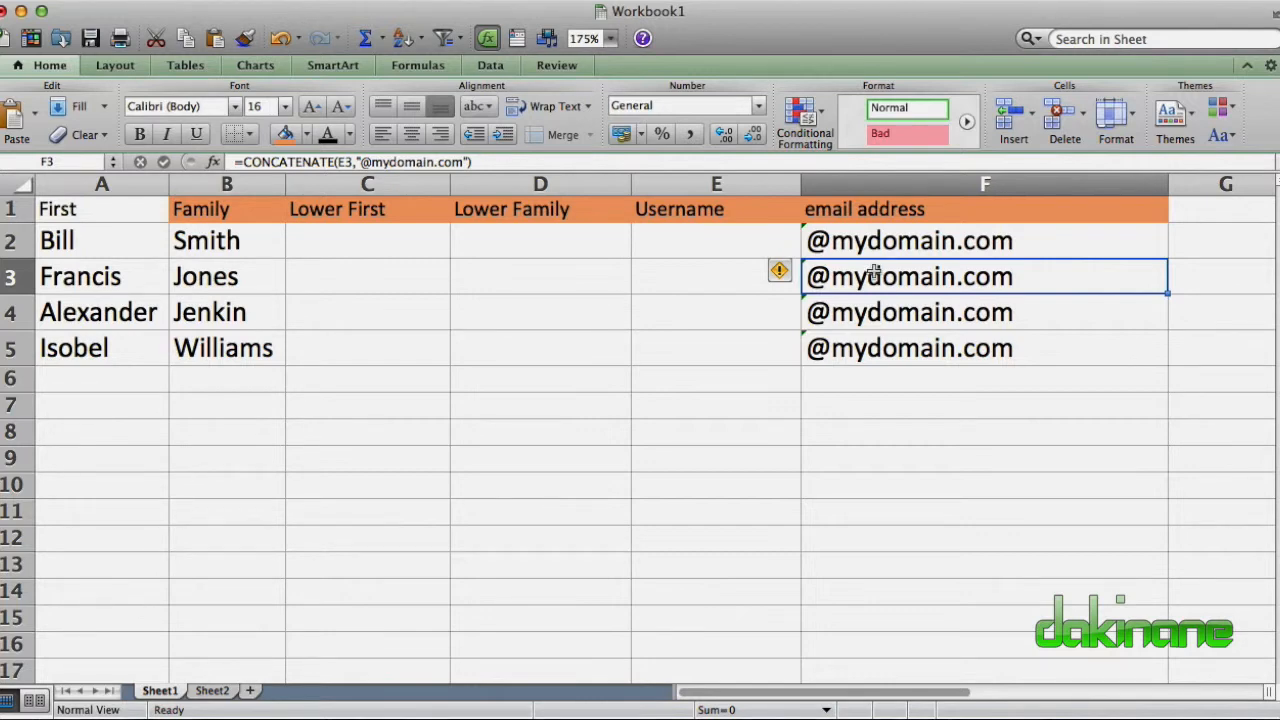
# Convert the first names to lowercase in column C by entering =LOWER(A2) in C2 and filling it down to C5.
pyautogui.click(360, 253)
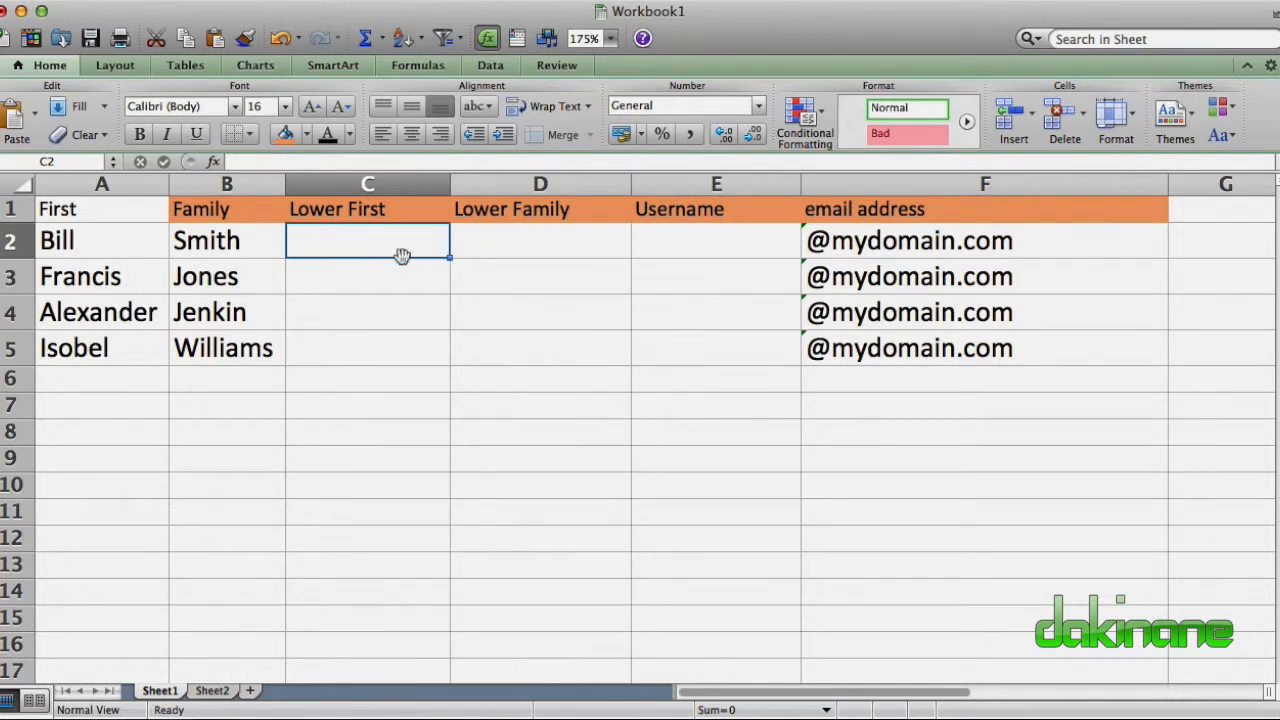
pyautogui.write('=')
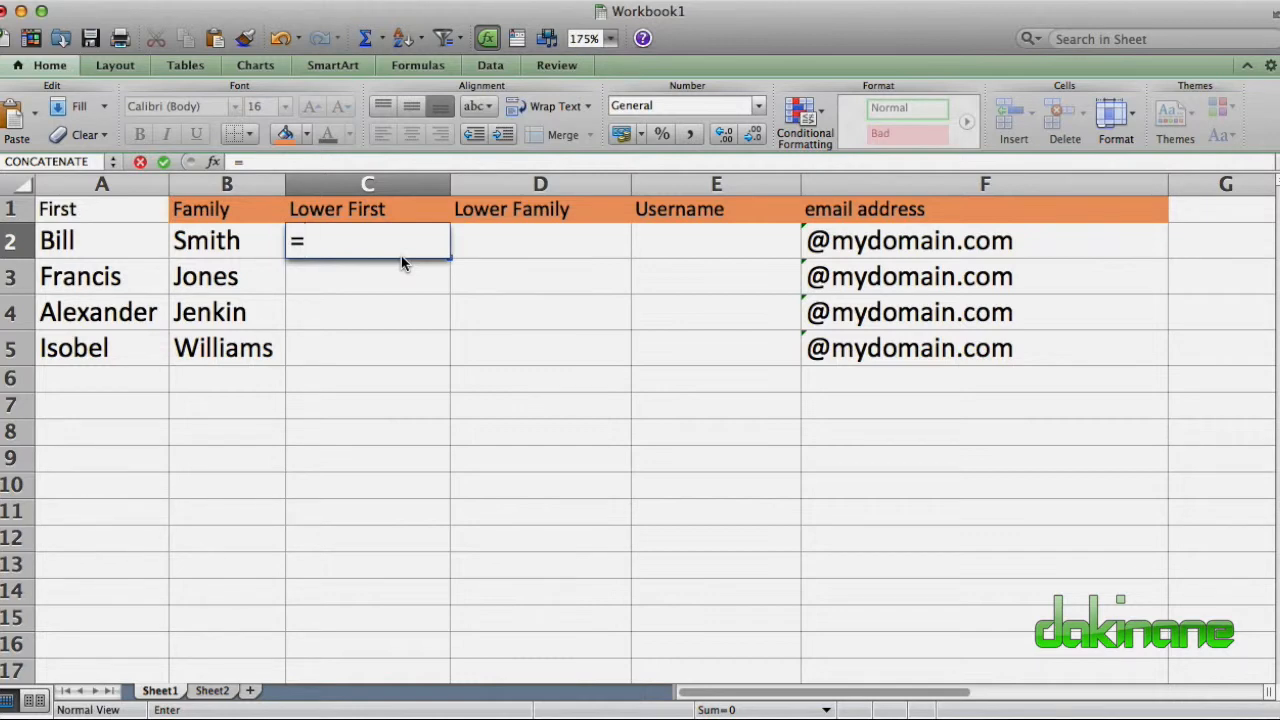
pyautogui.write('lower(')
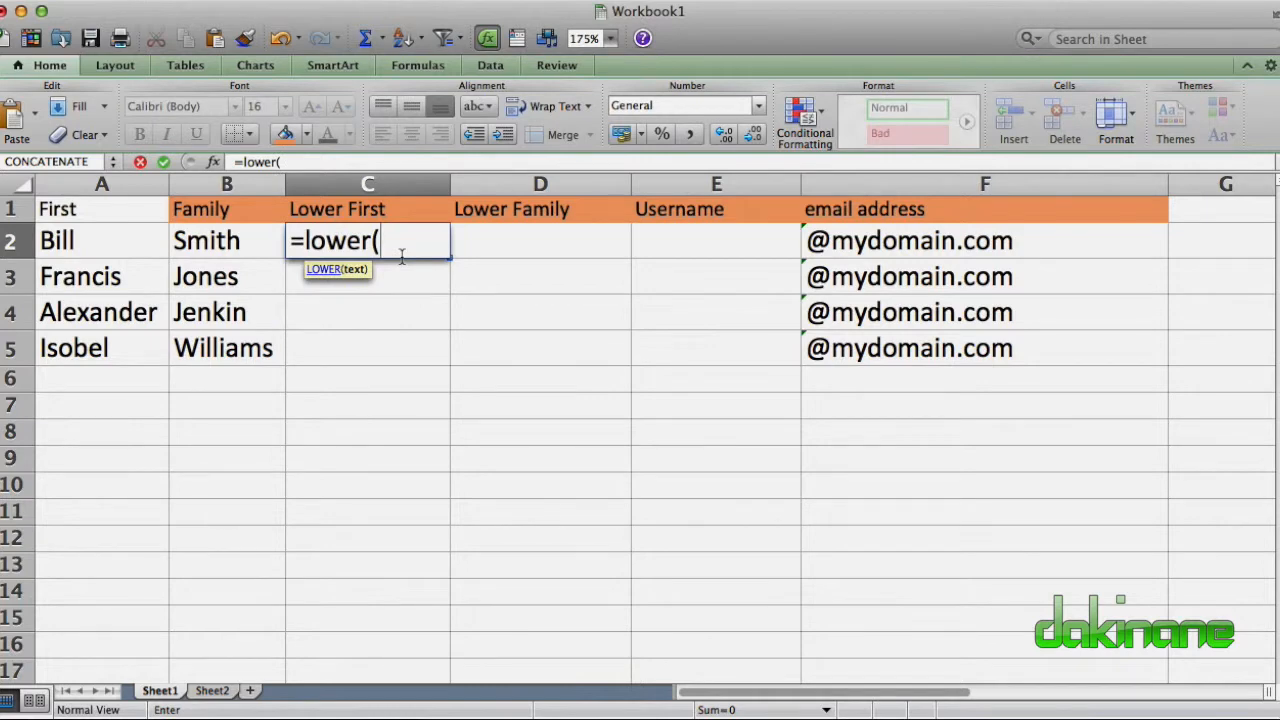
pyautogui.click(403, 259)
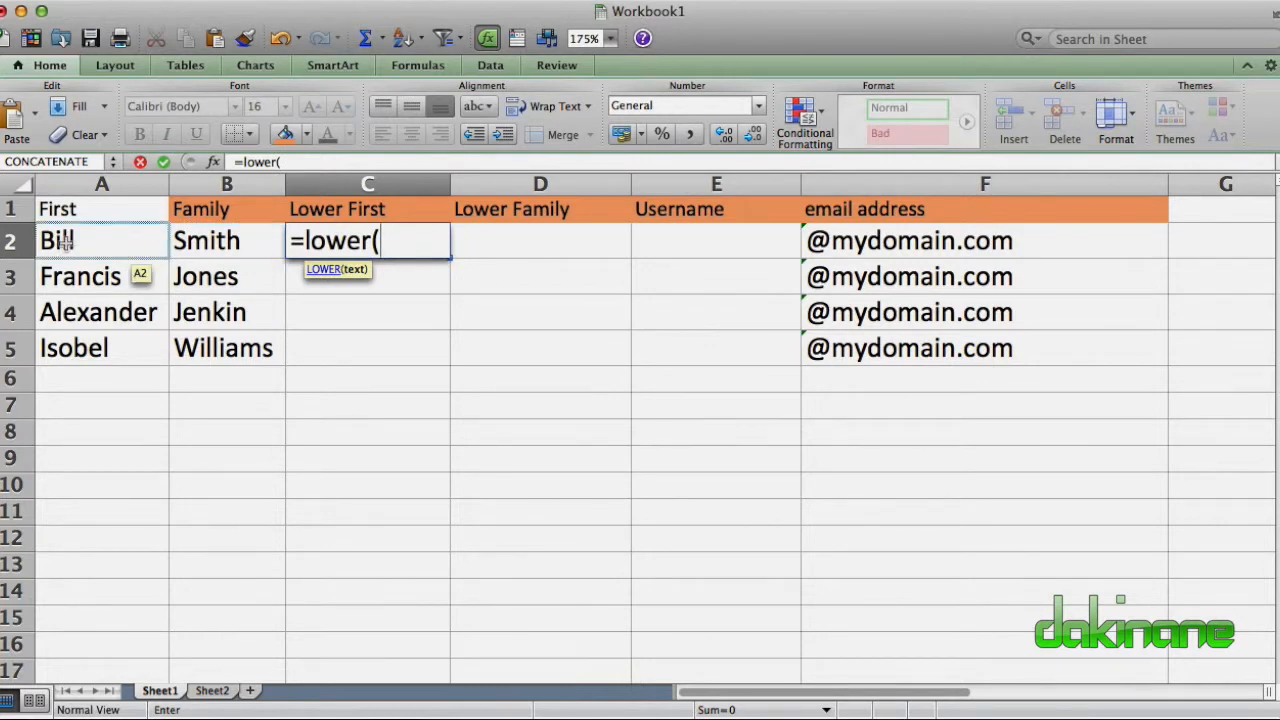
pyautogui.click(150, 245)
pyautogui.write(')')
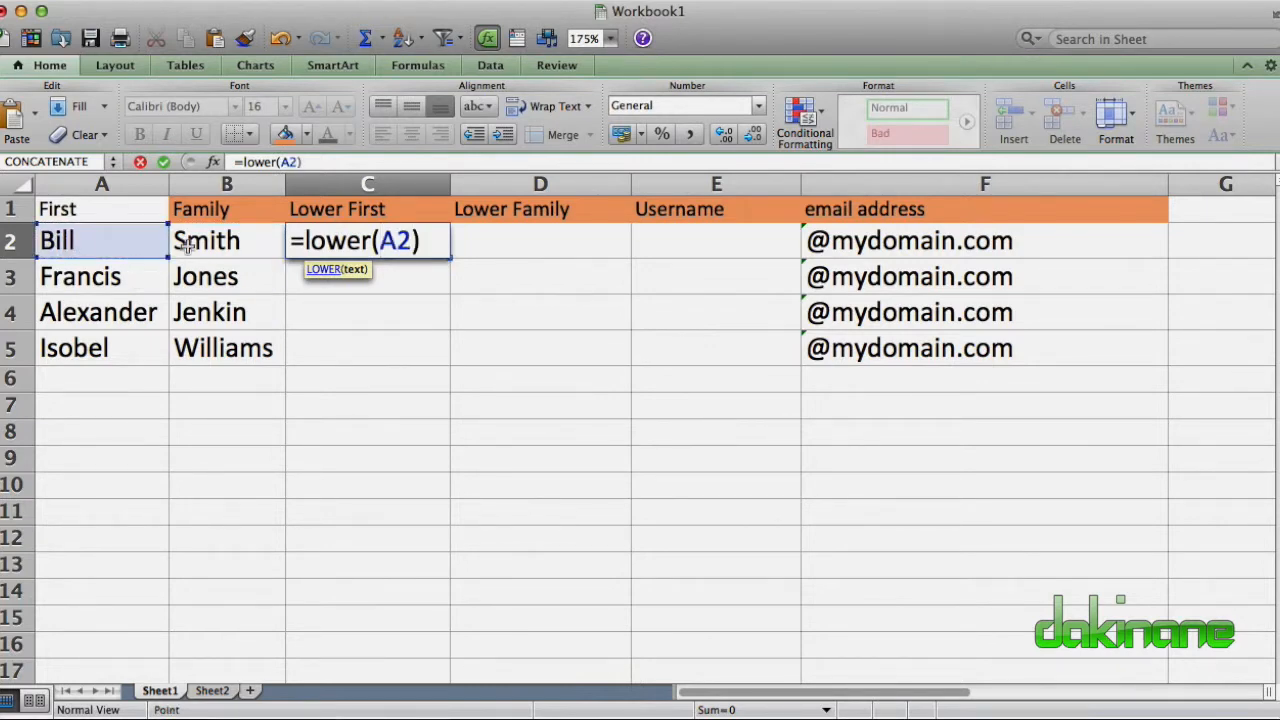
pyautogui.press('Return')
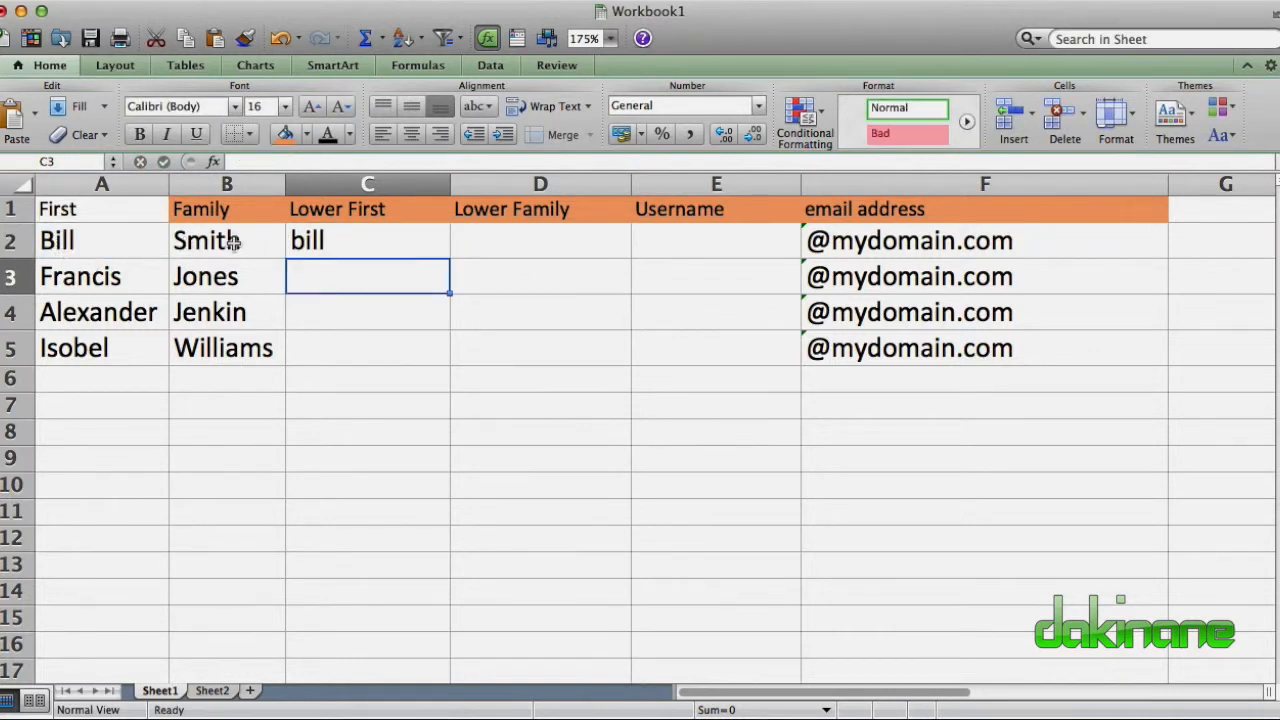
pyautogui.click(368, 241)
pyautogui.moveTo(450, 258); pyautogui.dragTo(445, 357)
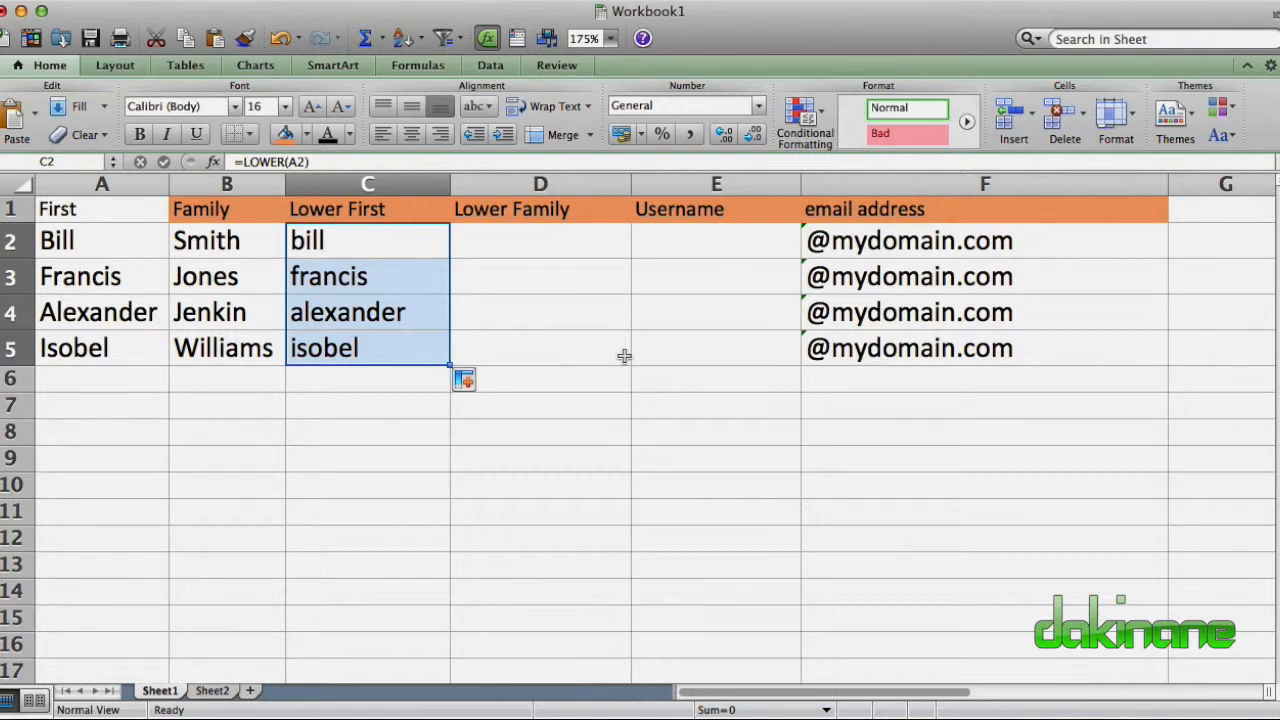
# Convert the family names to lowercase in column D by entering =LOWER(B2) in D2 and filling it down to D5.
pyautogui.click(502, 245)
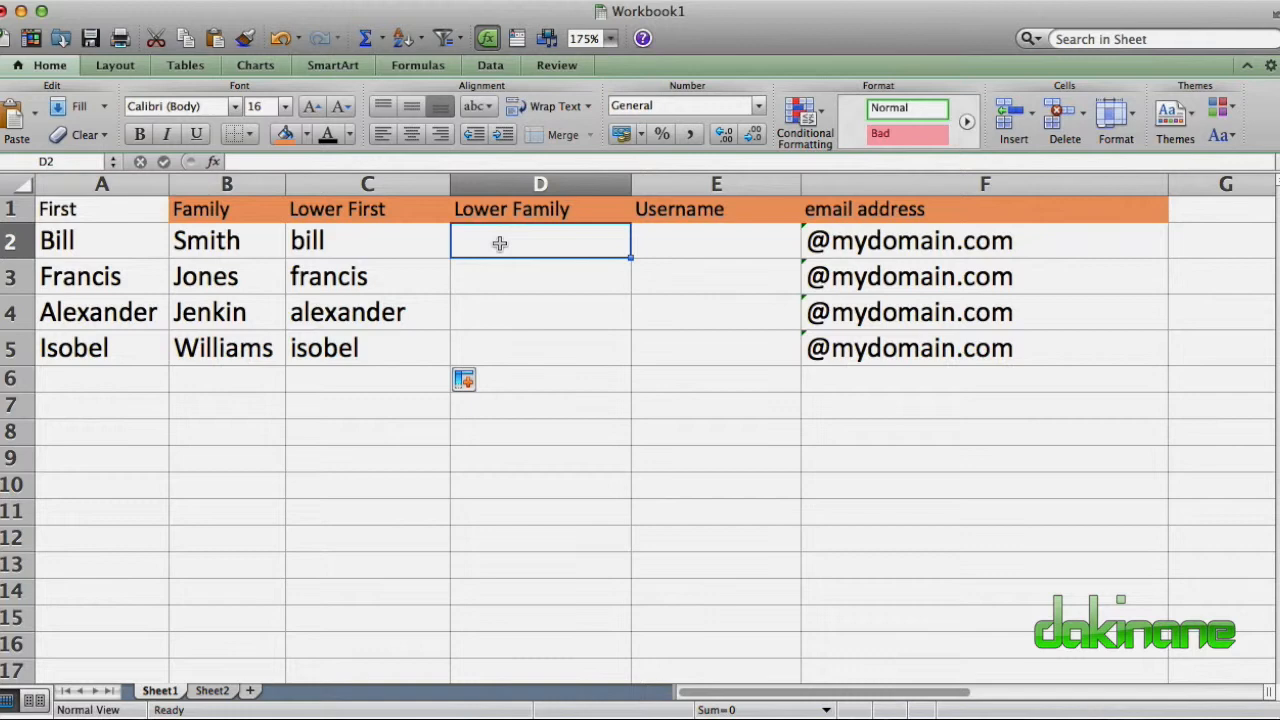
pyautogui.write('=lower')
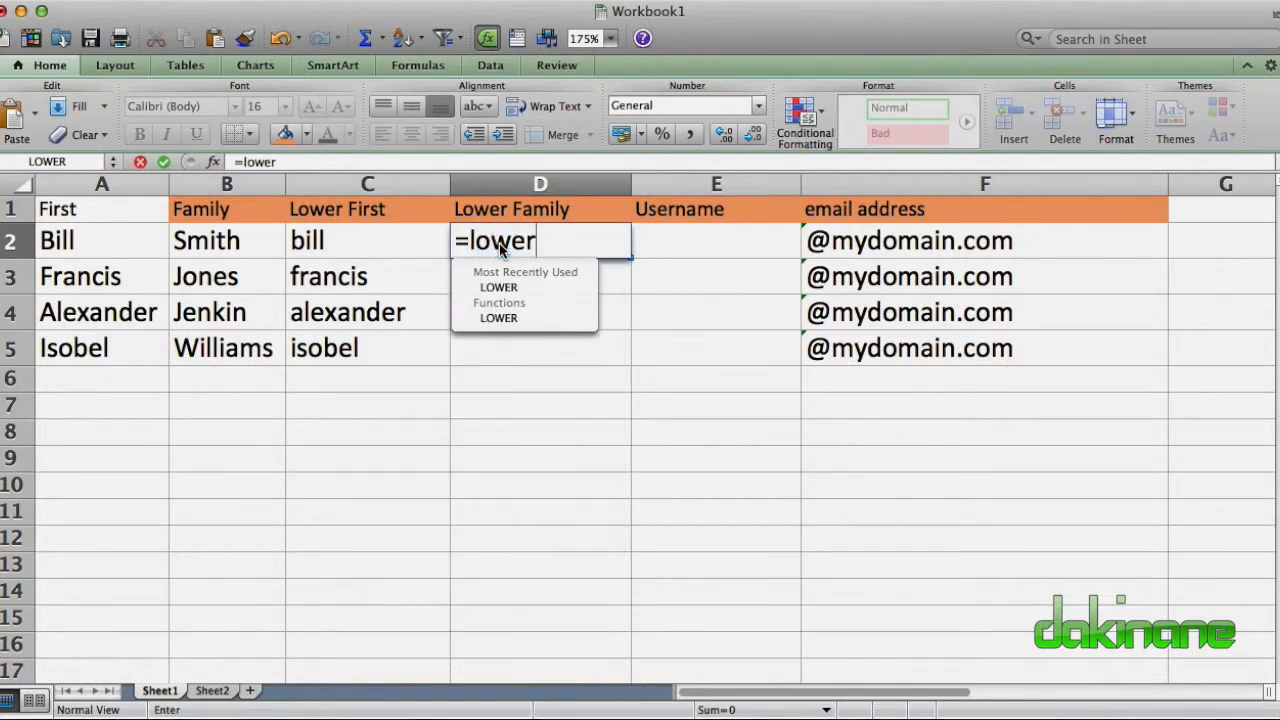
pyautogui.click(228, 240)
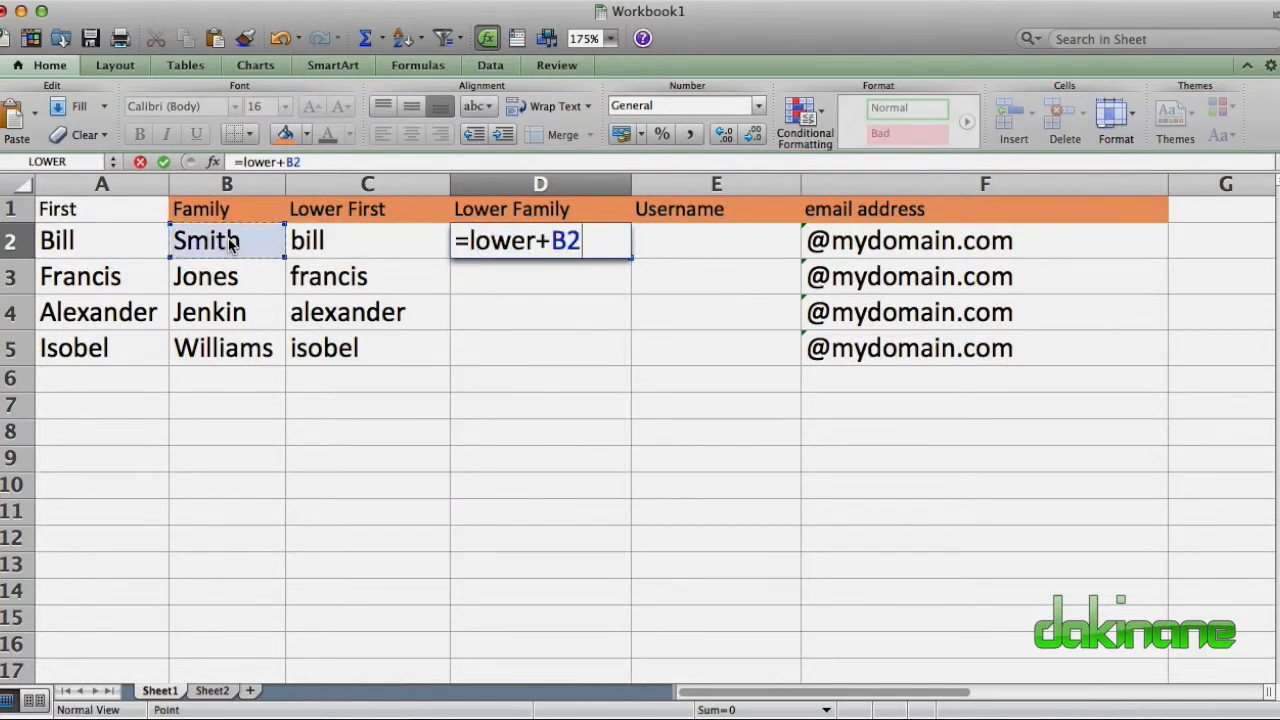
pyautogui.click(550, 240)
pyautogui.press('BackSpace')
pyautogui.write('(')
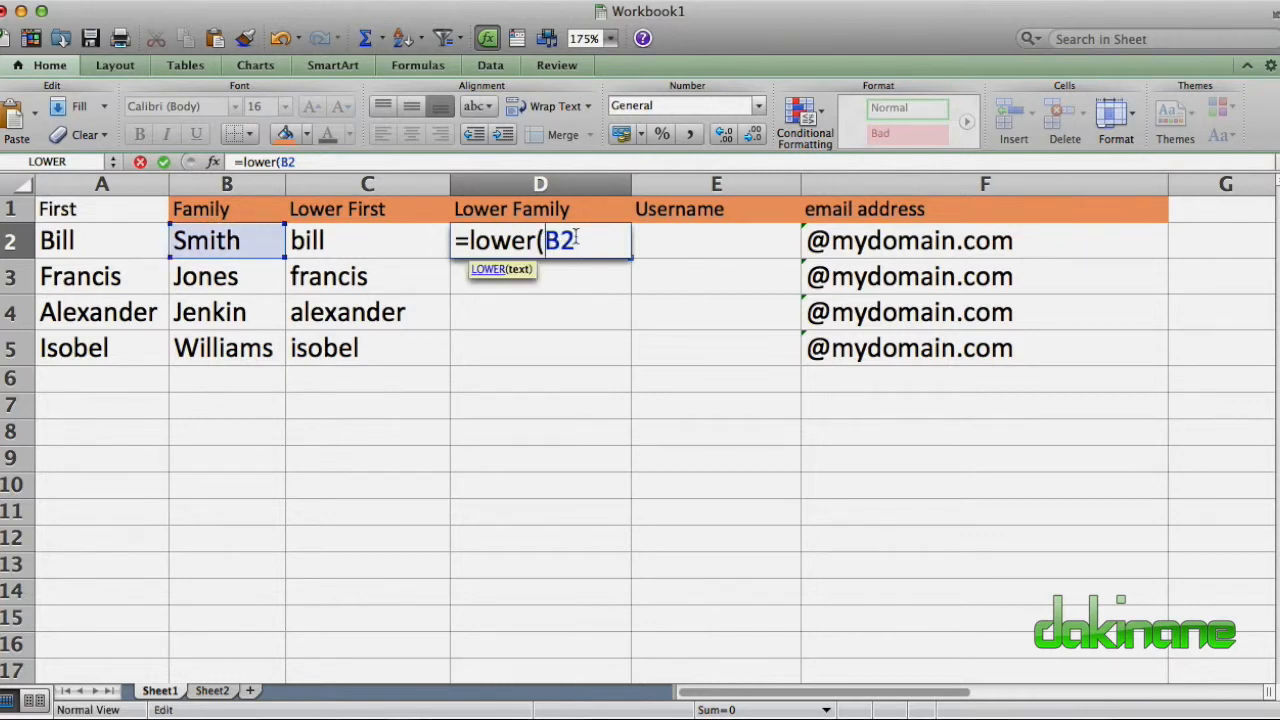
pyautogui.write(')')
pyautogui.press('Return')
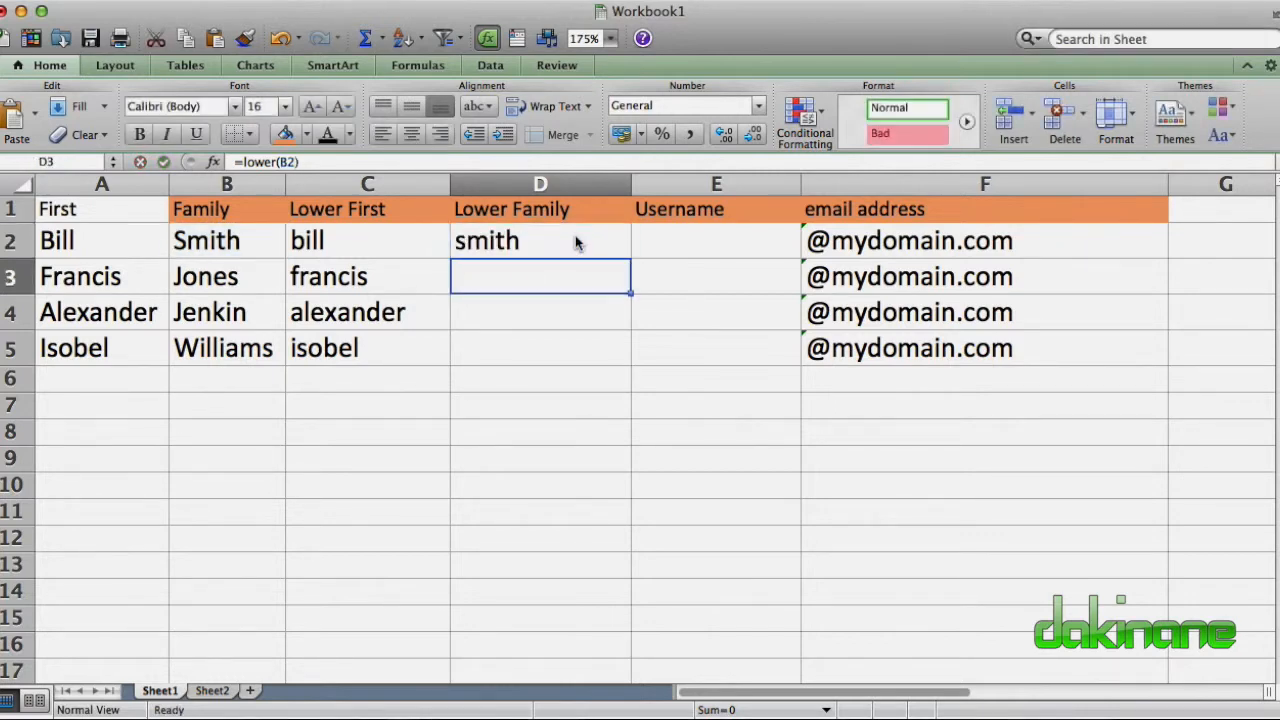
pyautogui.click(570, 236)
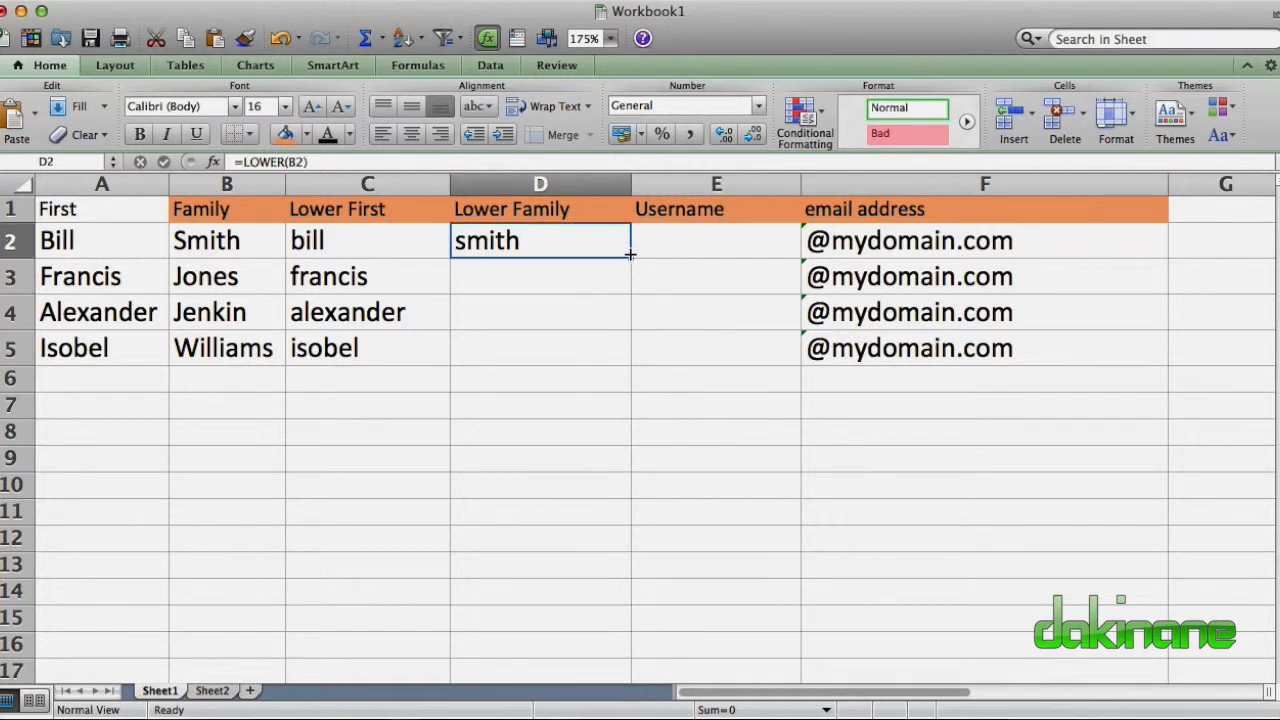
pyautogui.moveTo(630, 257); pyautogui.dragTo(614, 345)
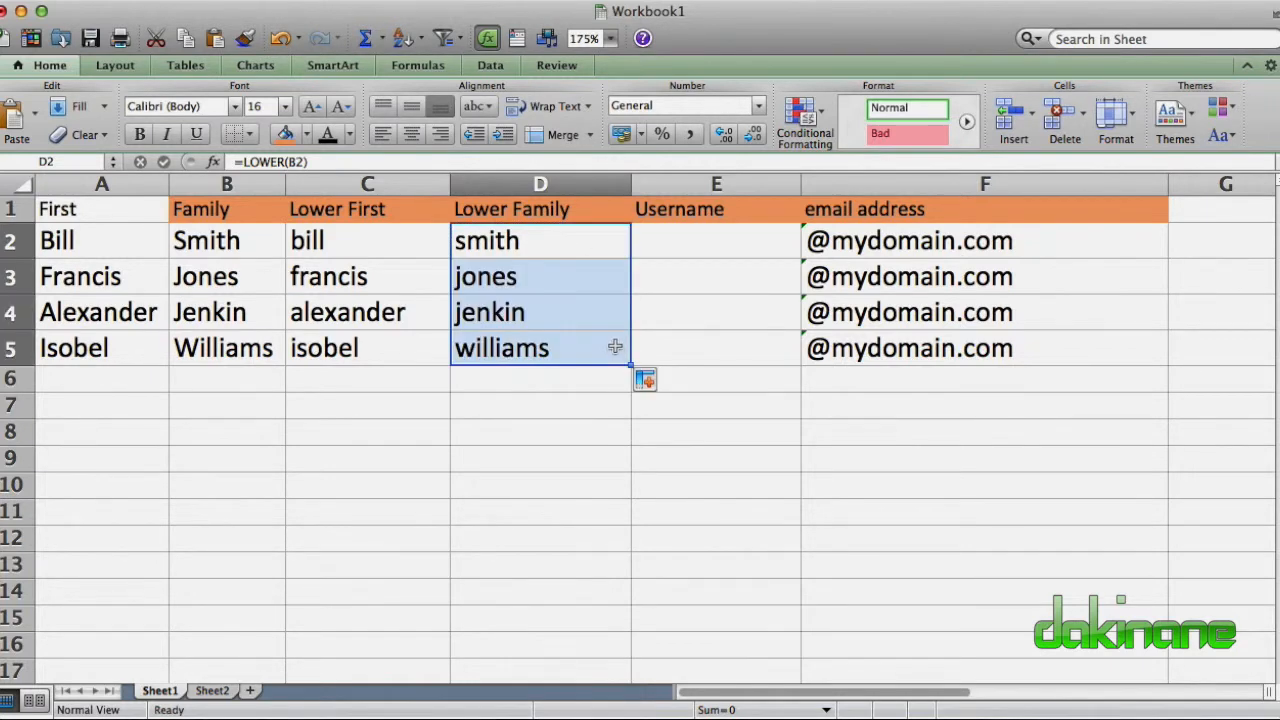
pyautogui.click(584, 380)
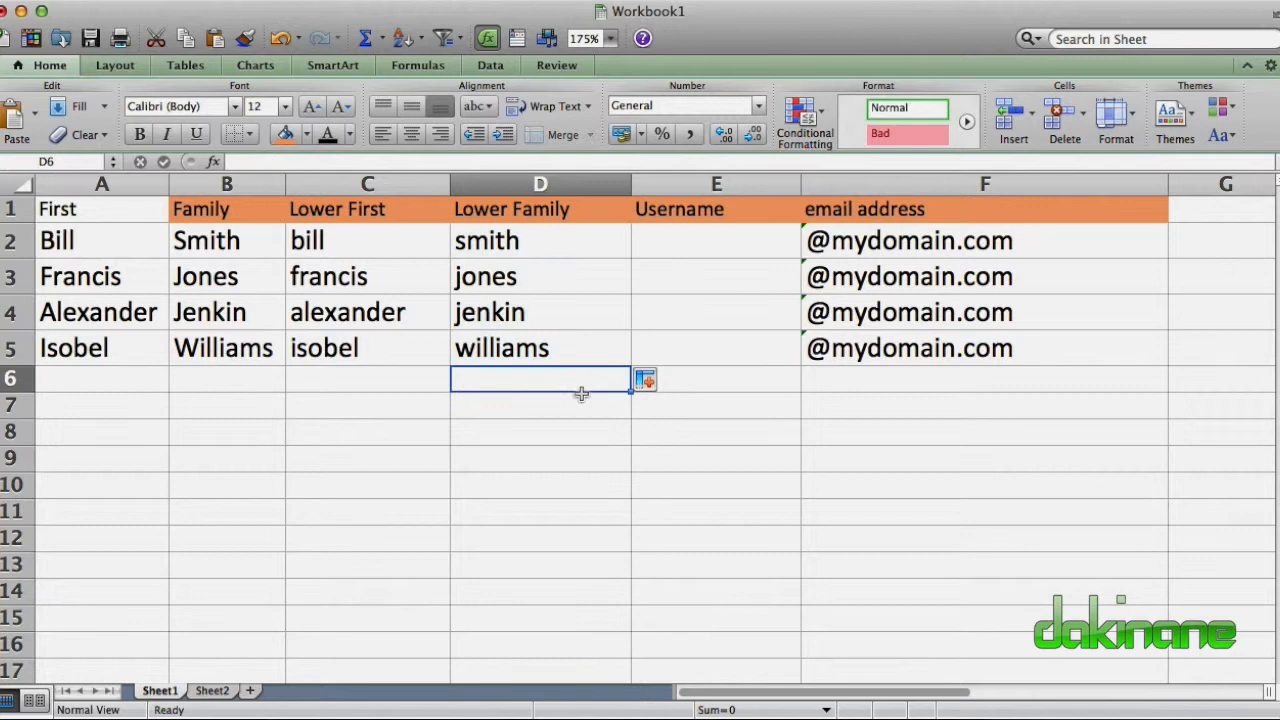
pyautogui.click(577, 402)
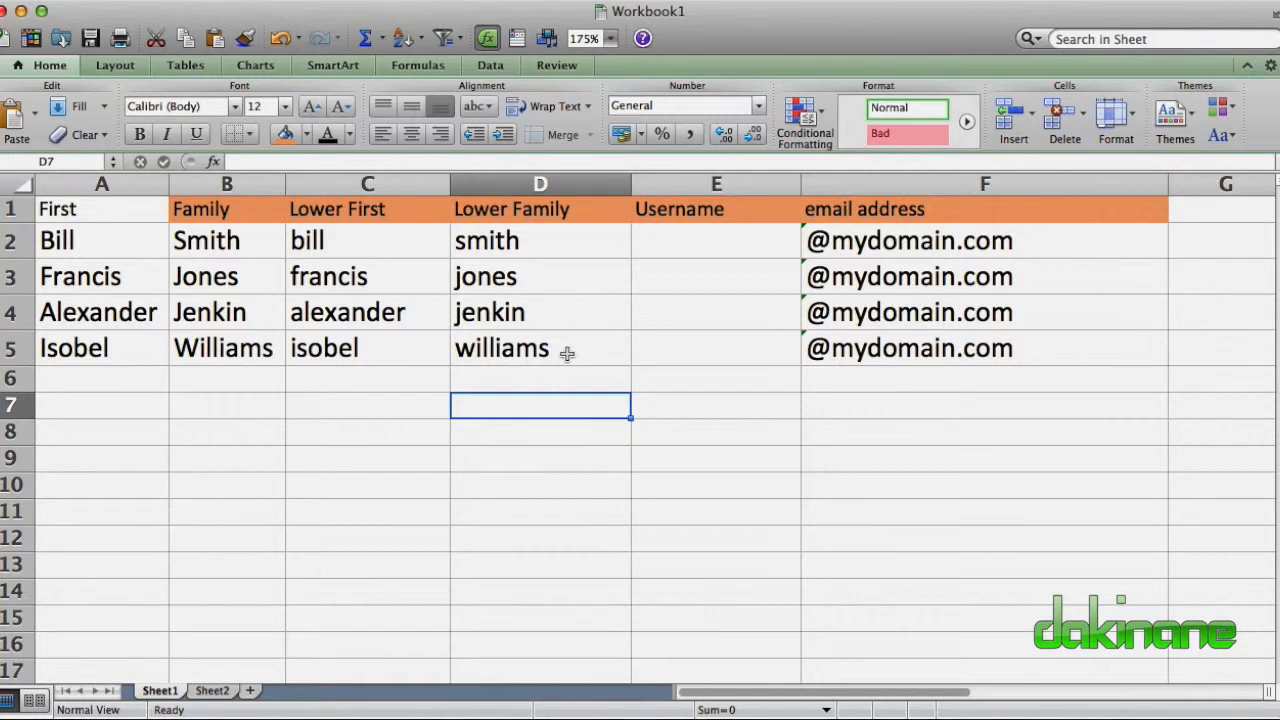
# Write a username formula in E2 using CONCATENATE to join C2 with LEFT(D2,2), leaving the outer parenthesis open.
pyautogui.click(702, 241)
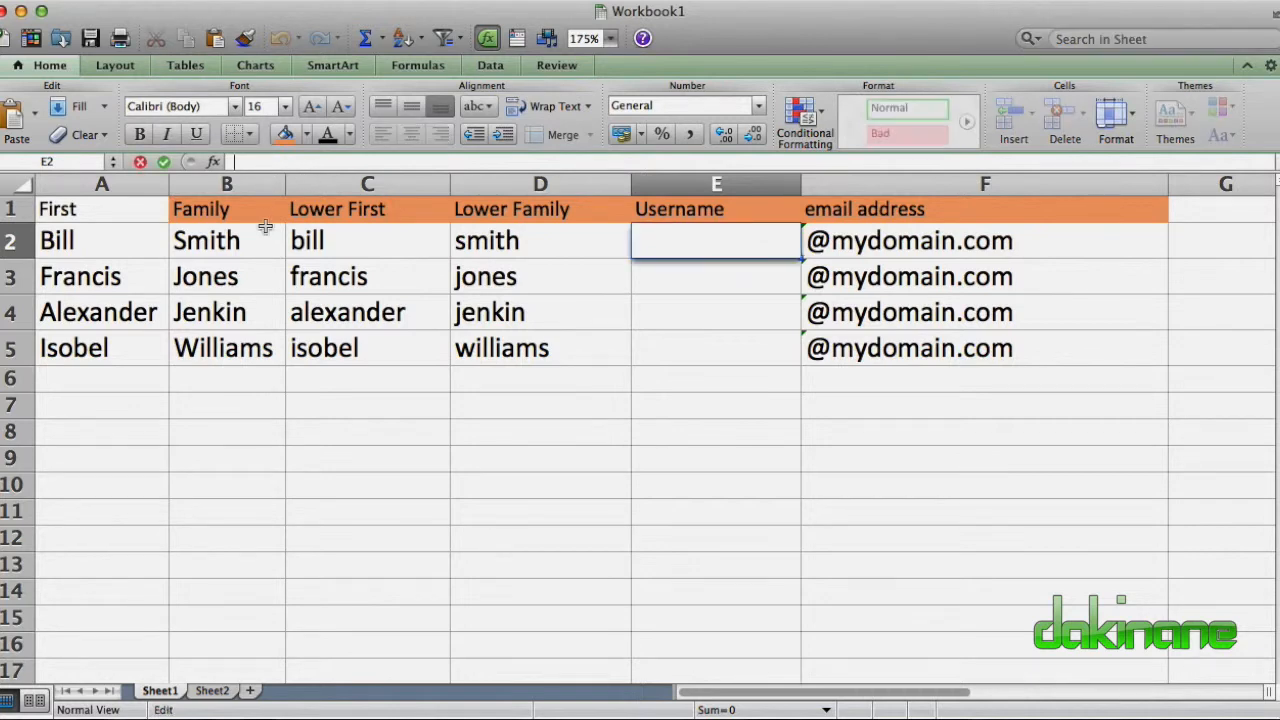
pyautogui.write('=conca')
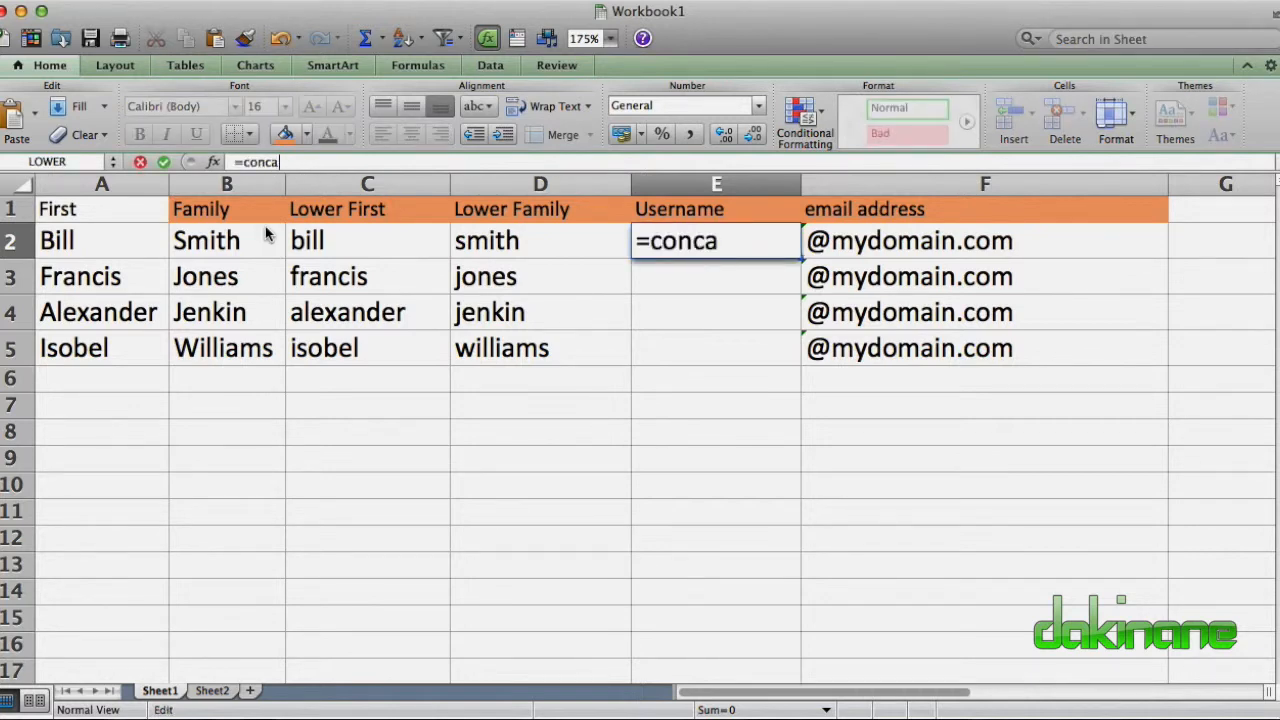
pyautogui.write('tenate(')
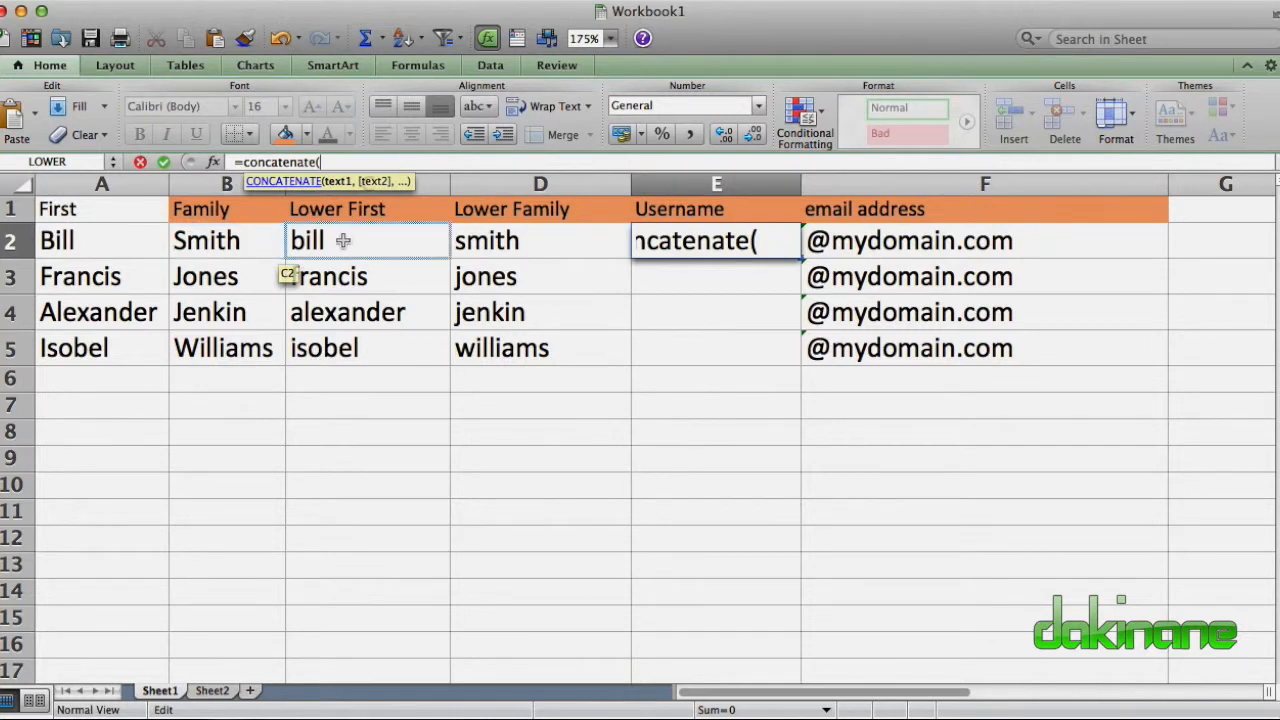
pyautogui.click(345, 248)
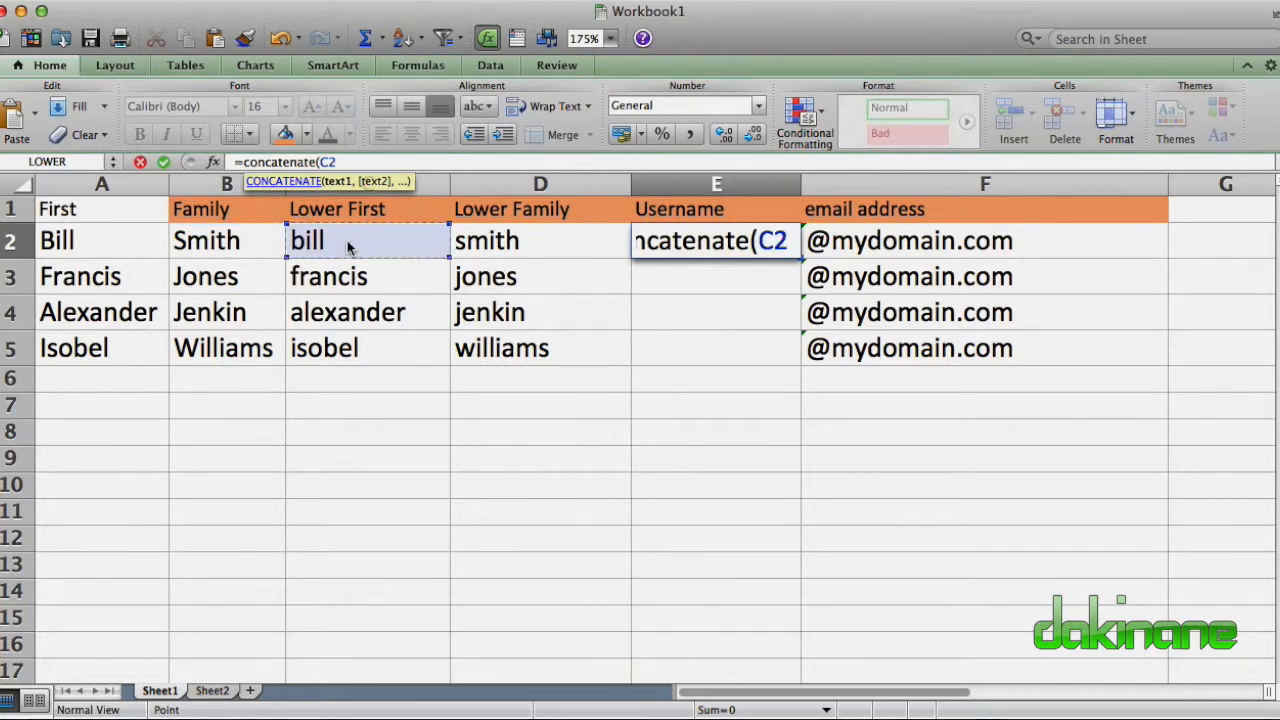
pyautogui.write(',')
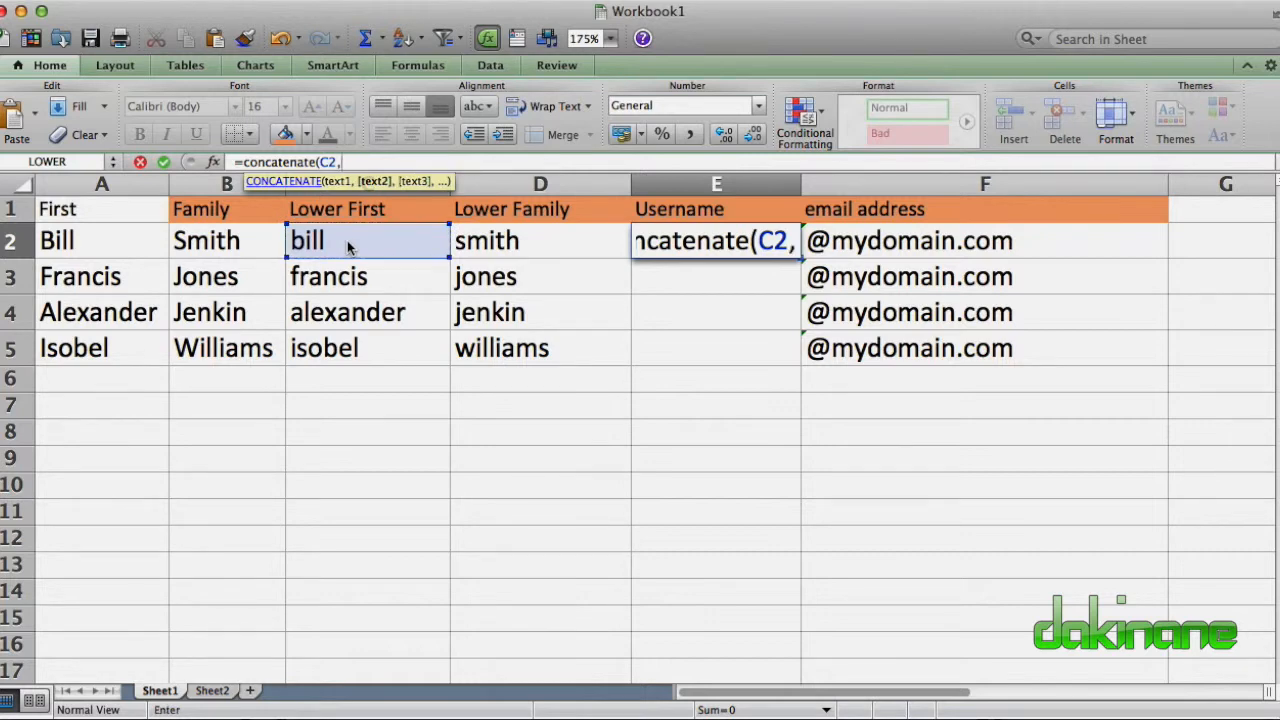
pyautogui.write('lfe')
pyautogui.press('BackSpace')
pyautogui.press('BackSpace')
pyautogui.write('ef')
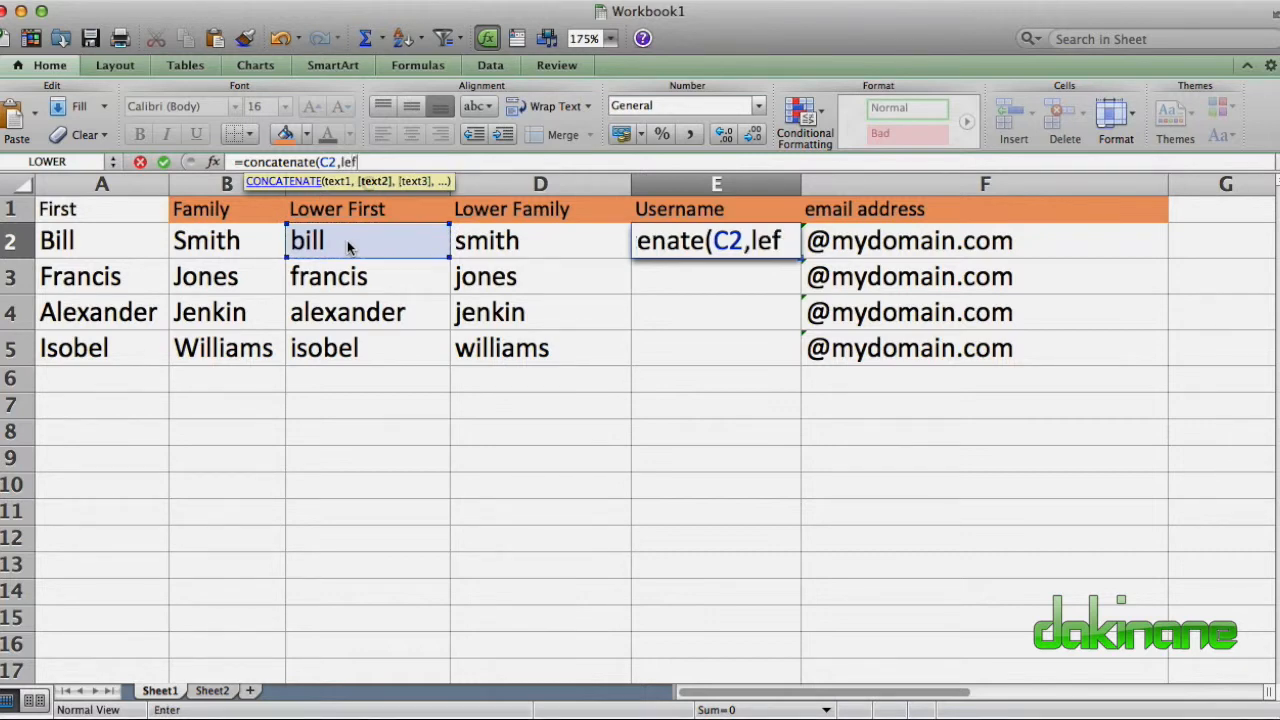
pyautogui.write('t(')
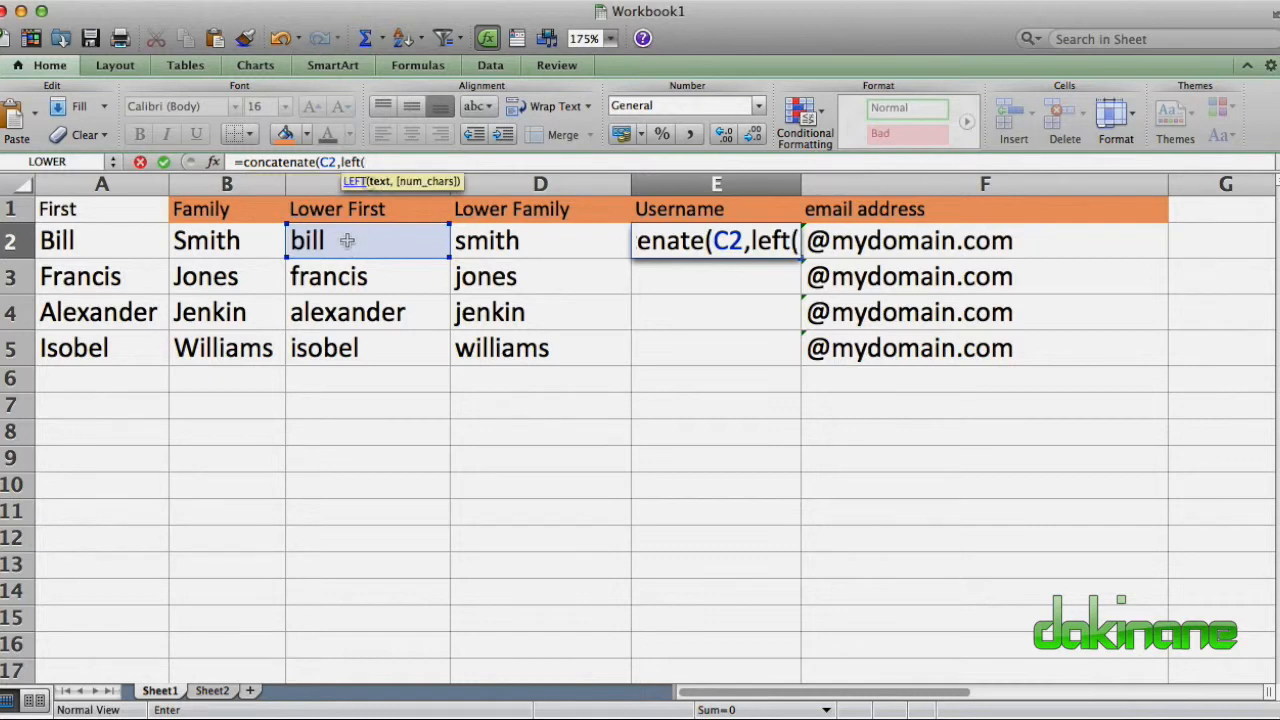
pyautogui.click(514, 244)
pyautogui.write(',')
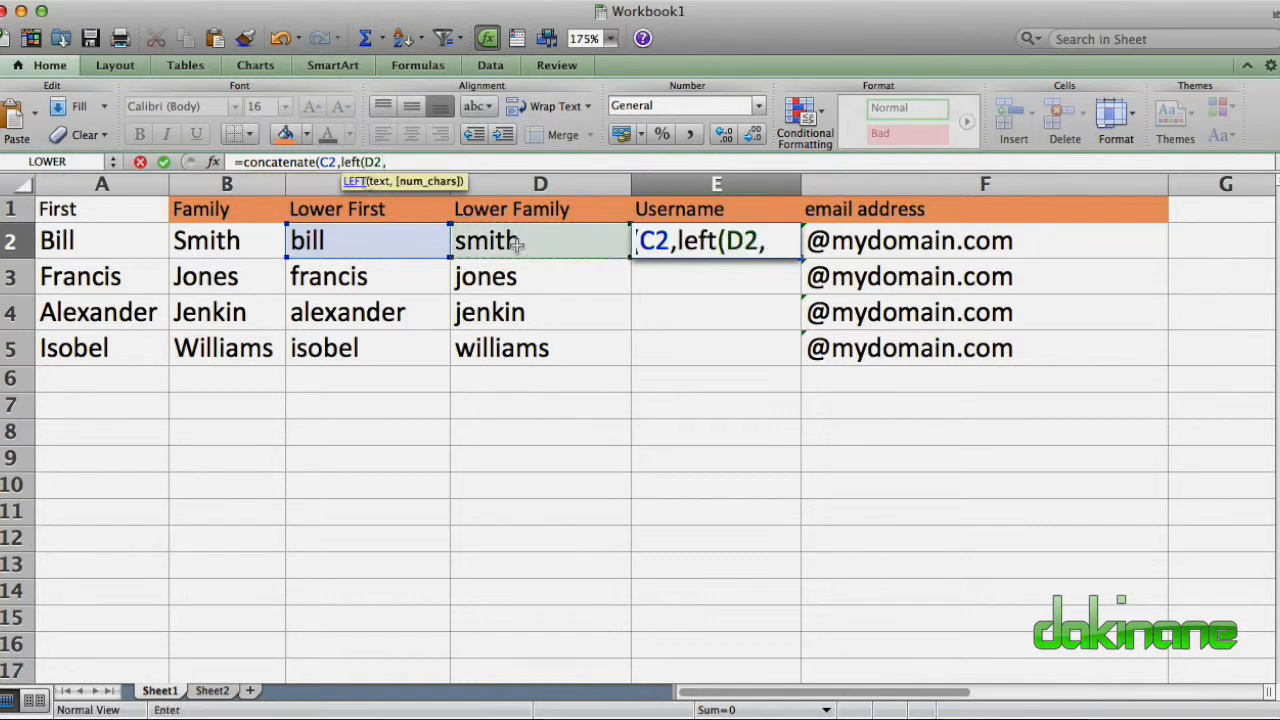
pyautogui.write('2)')
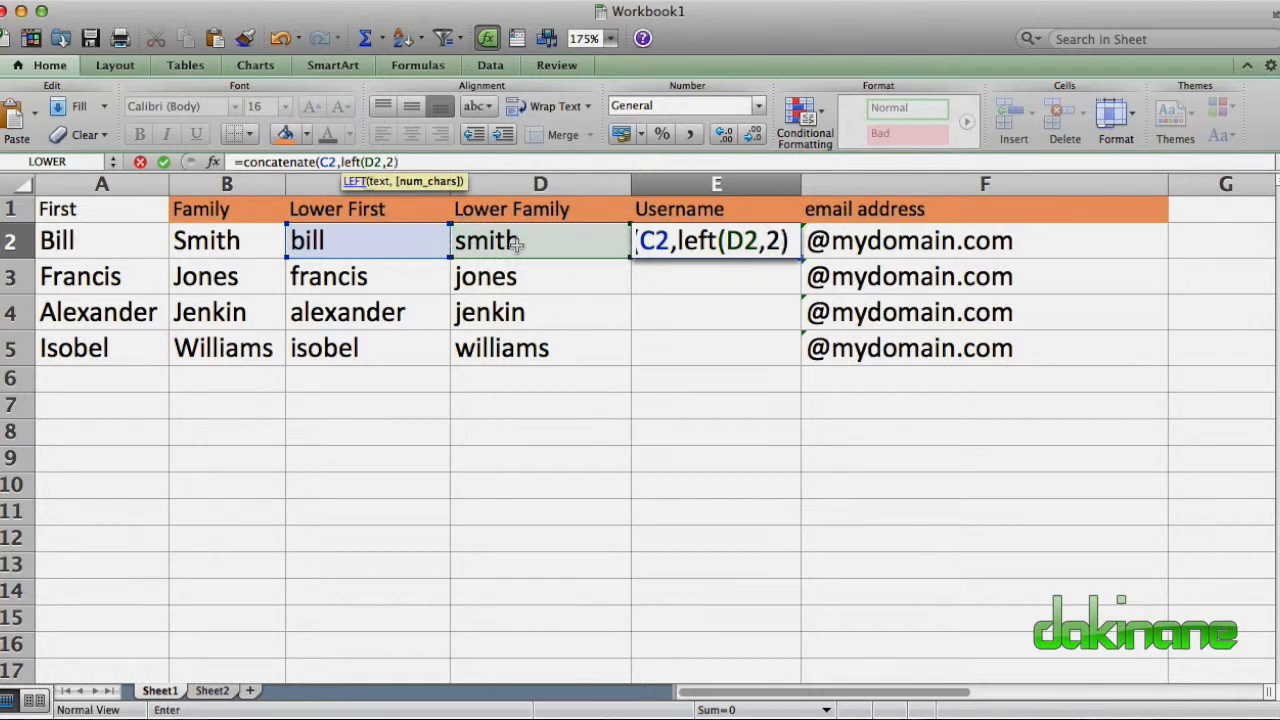
# Complete the E2 username formula with the outer closing parenthesis and fill it down to E5.
pyautogui.click(712, 246)
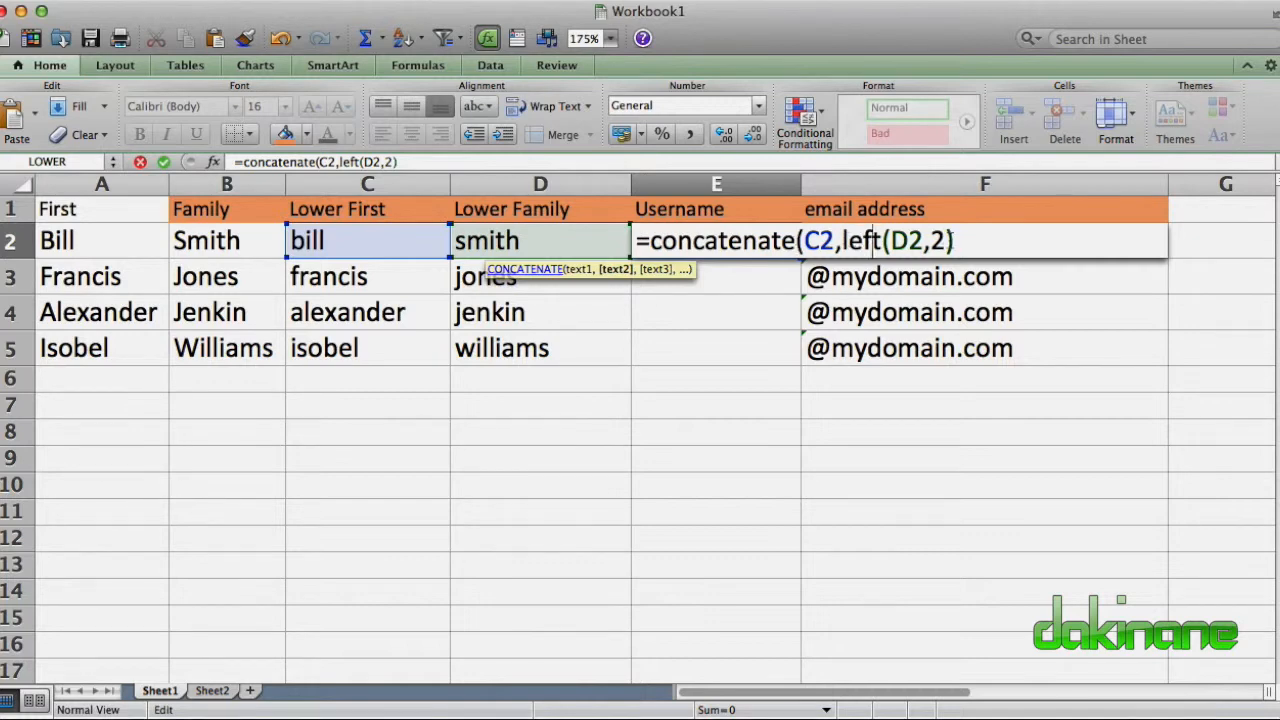
pyautogui.click(940, 240)
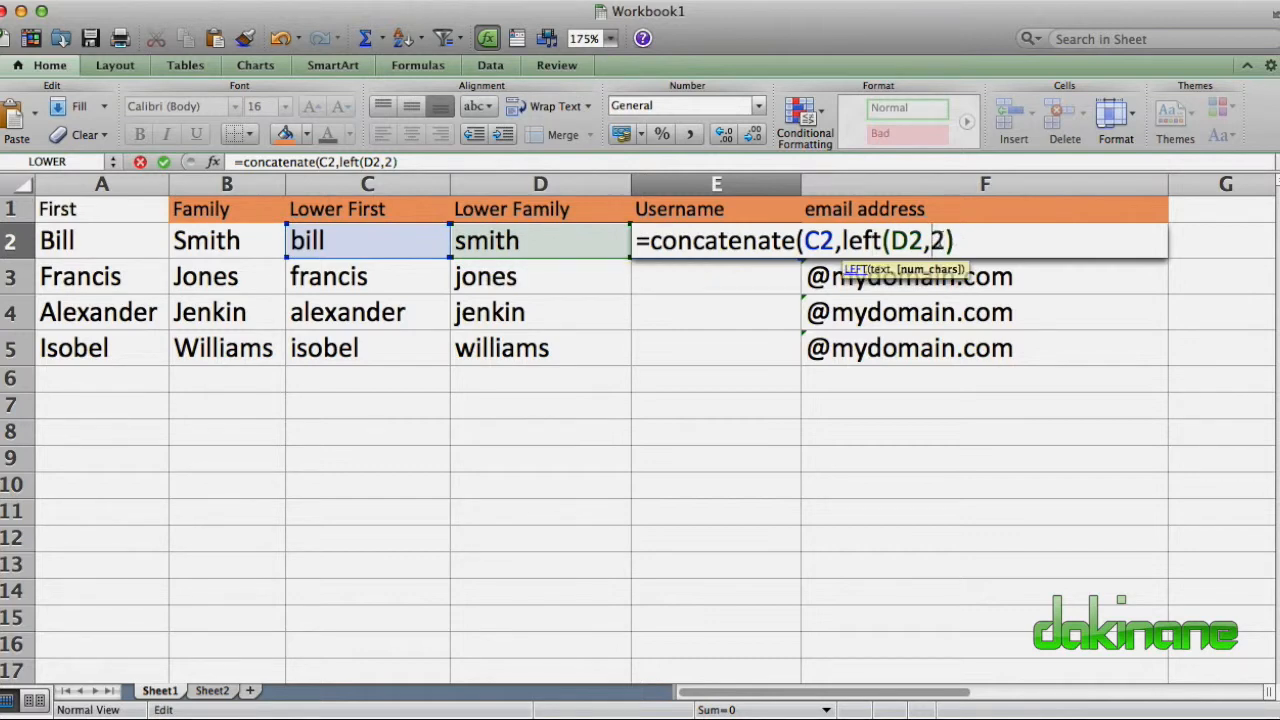
pyautogui.write('(')
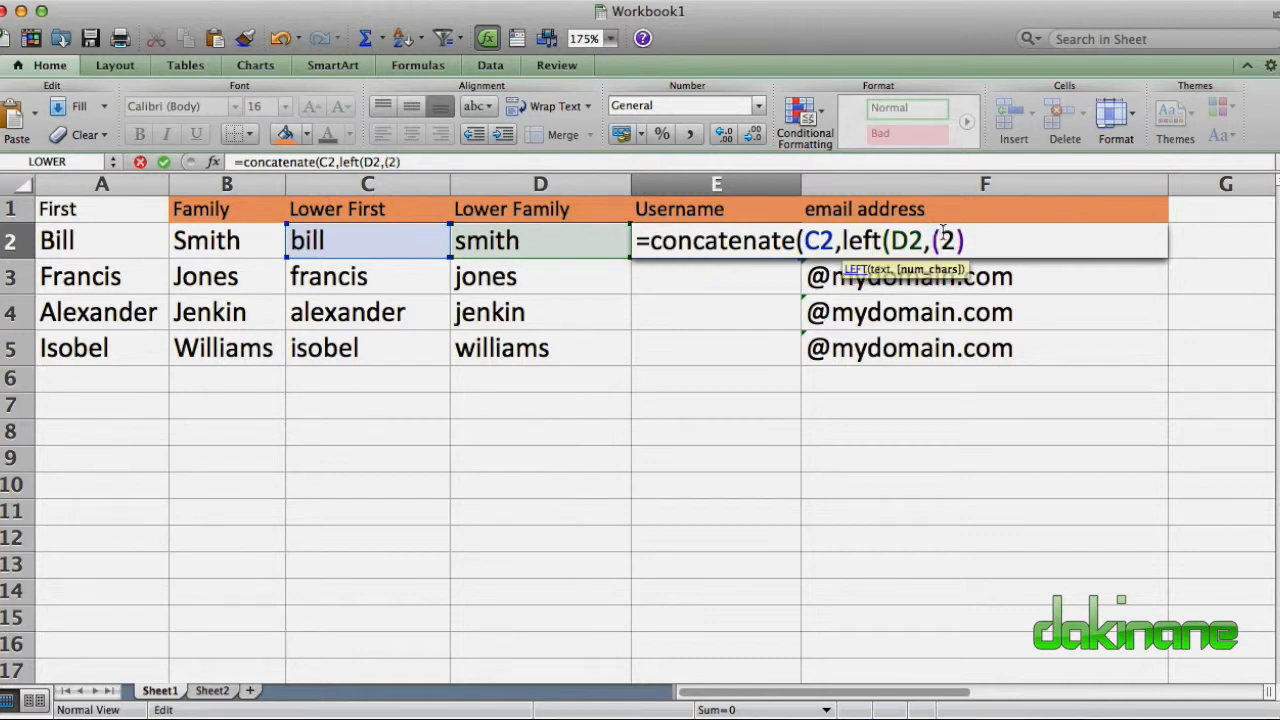
pyautogui.press('BackSpace')
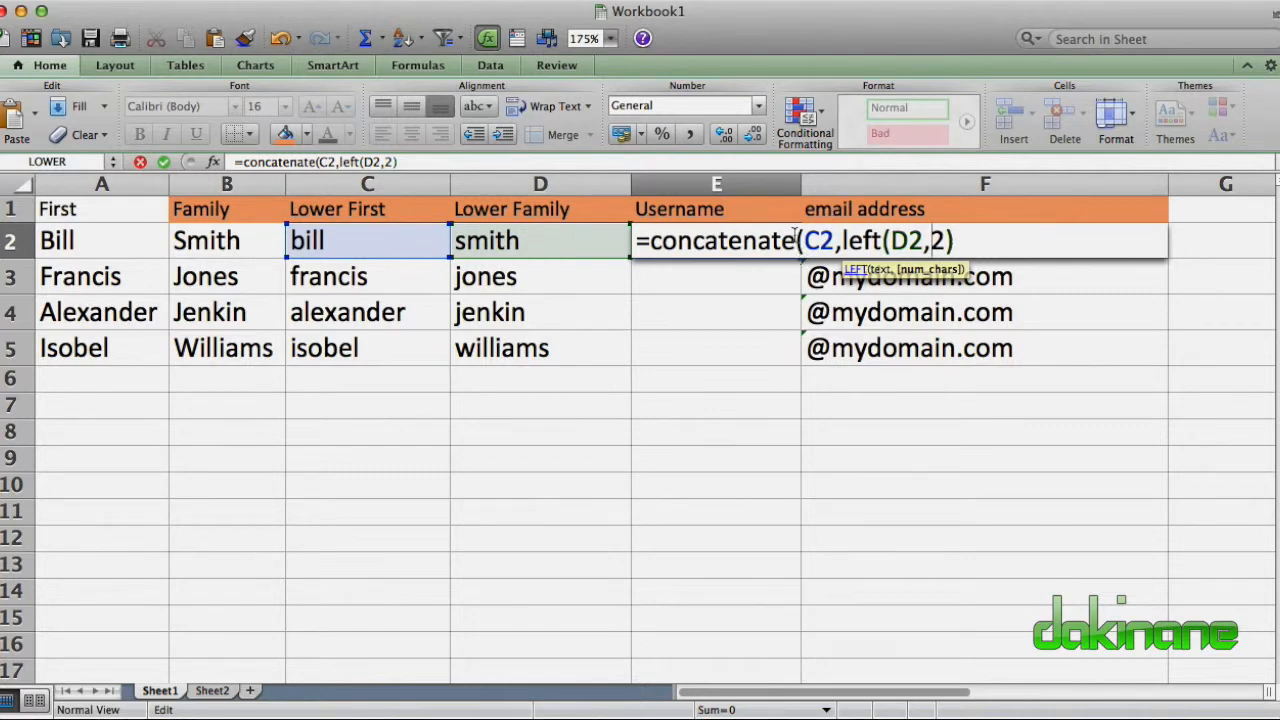
pyautogui.click(952, 238)
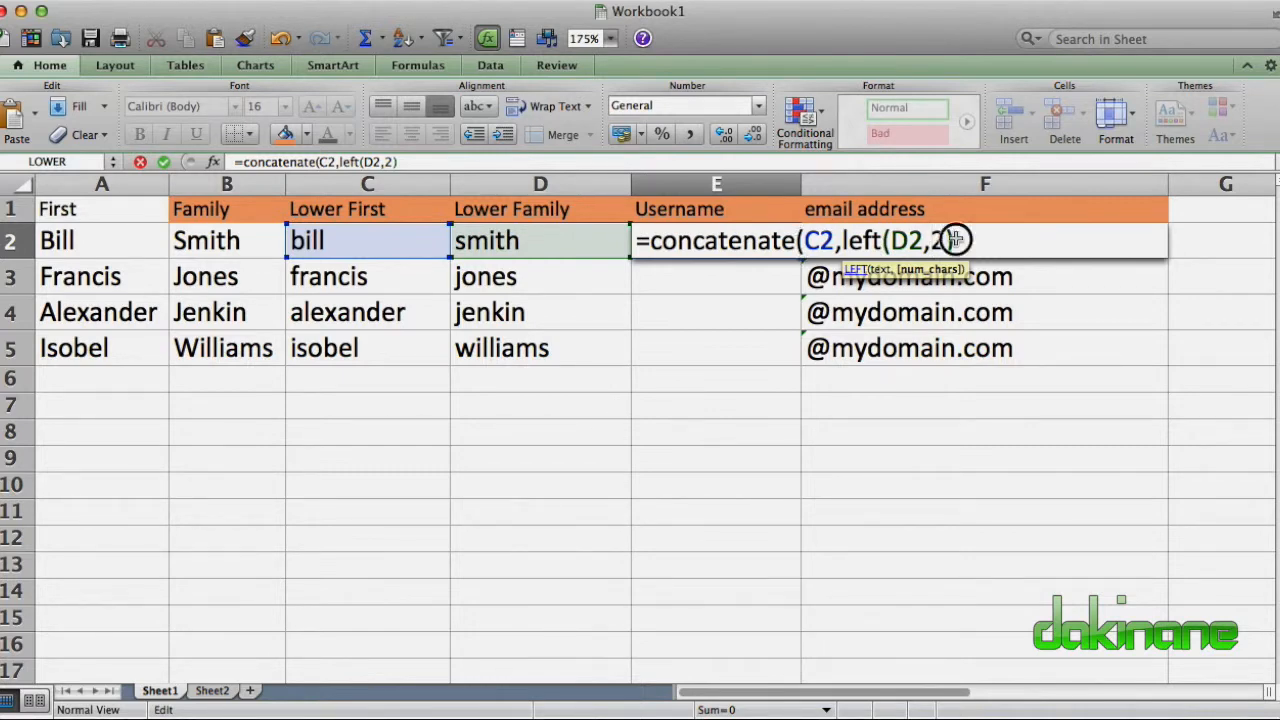
pyautogui.write(')')
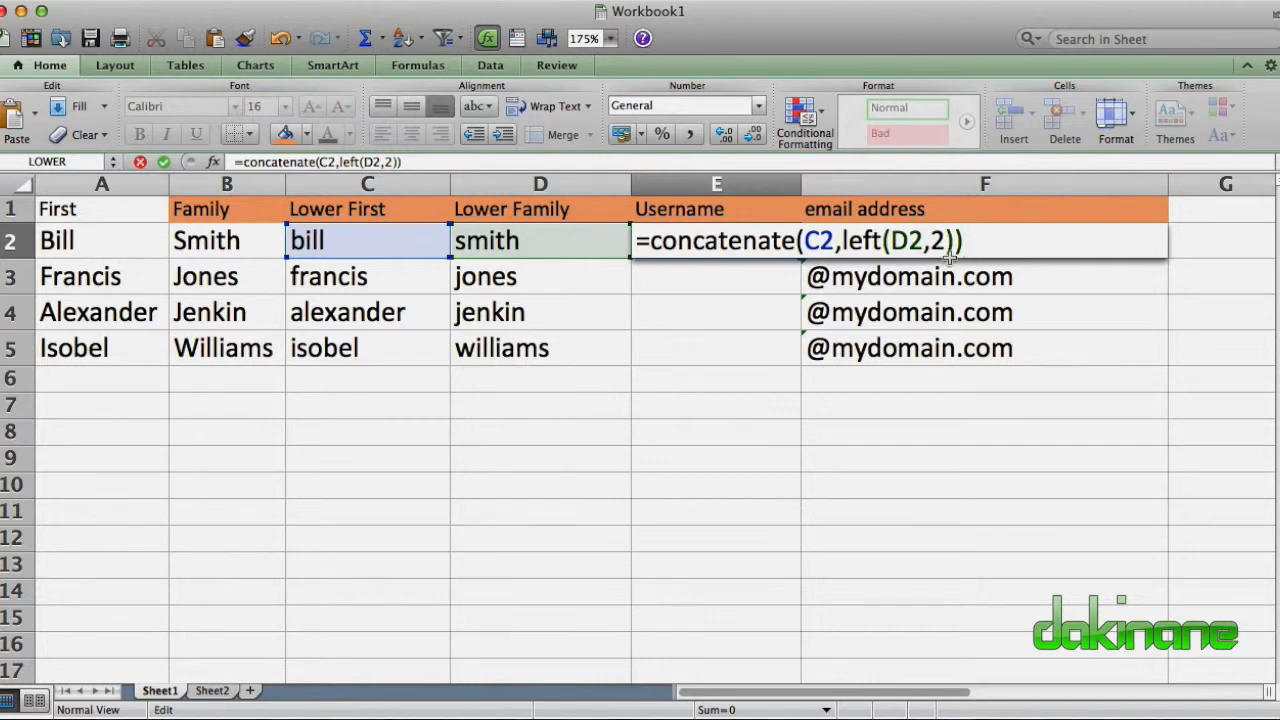
pyautogui.press('Return')
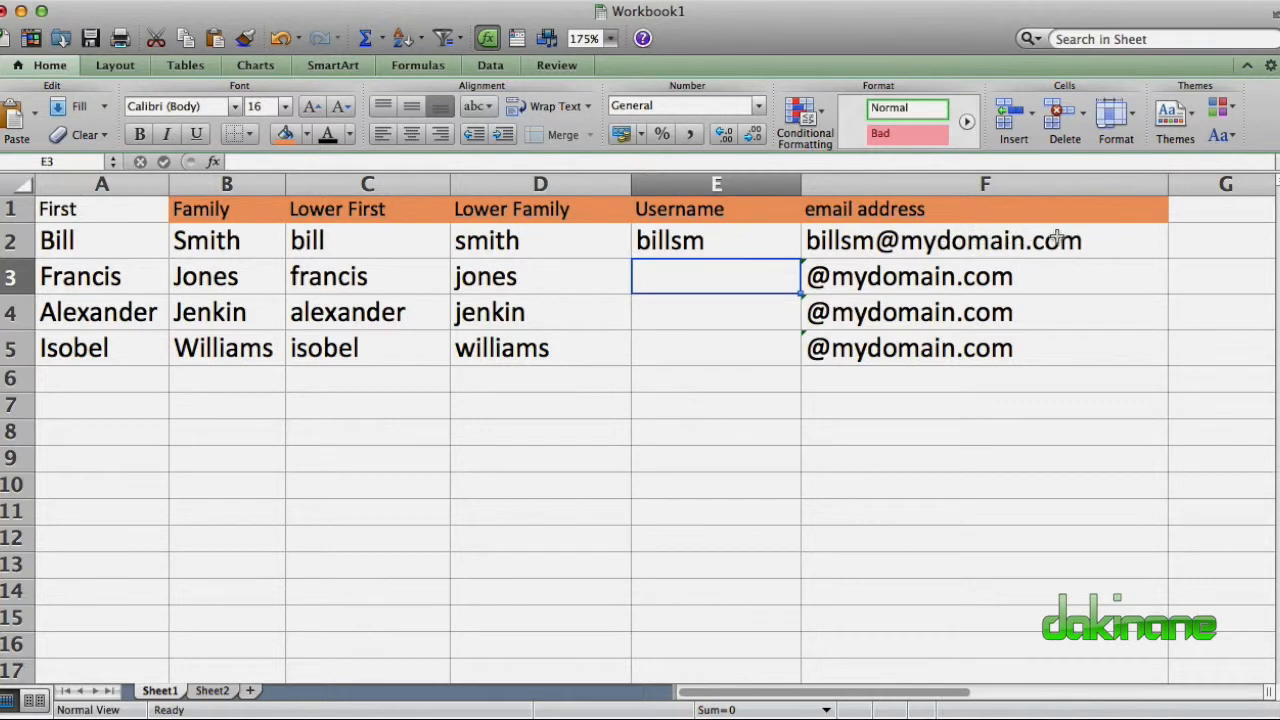
pyautogui.click(705, 242)
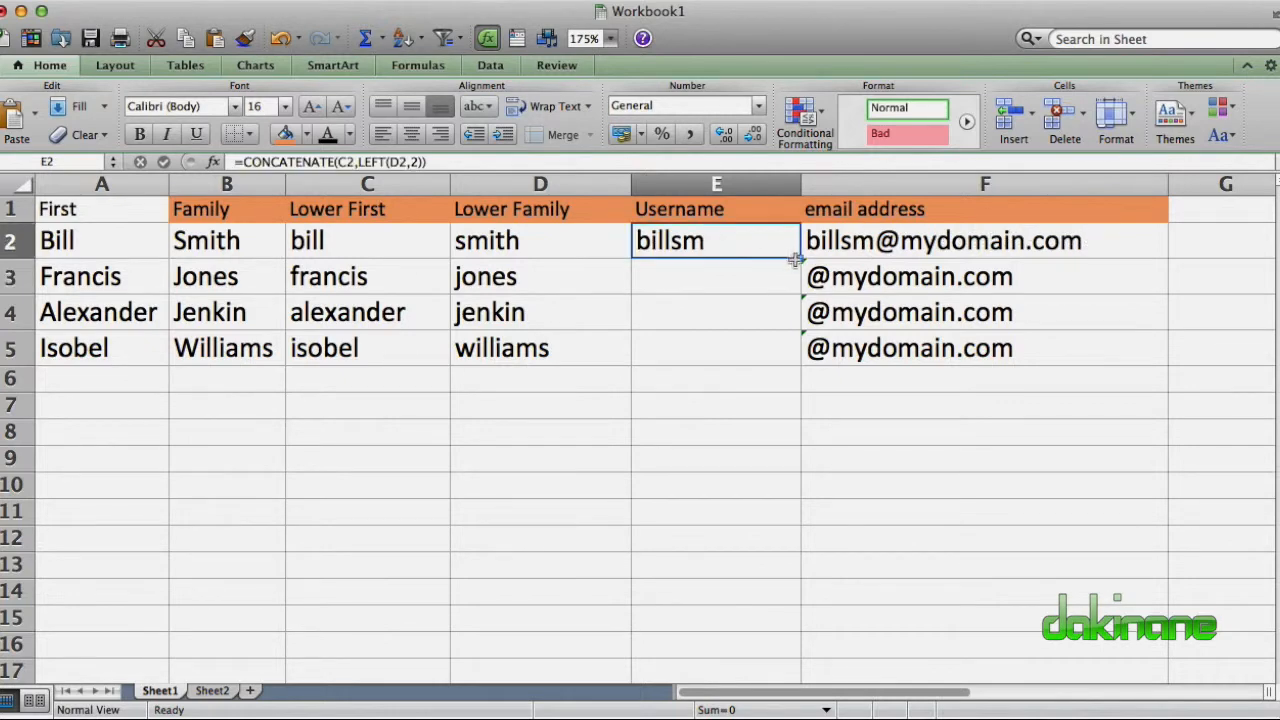
pyautogui.moveTo(800, 259); pyautogui.dragTo(790, 360)
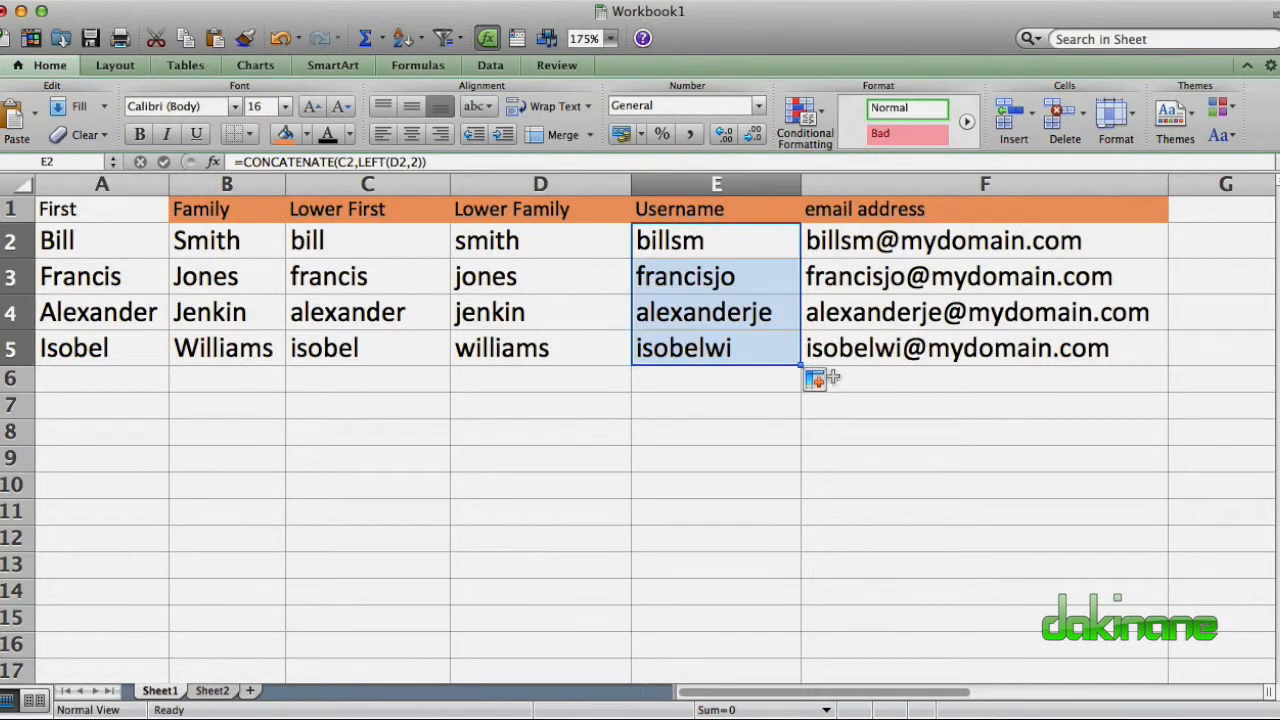